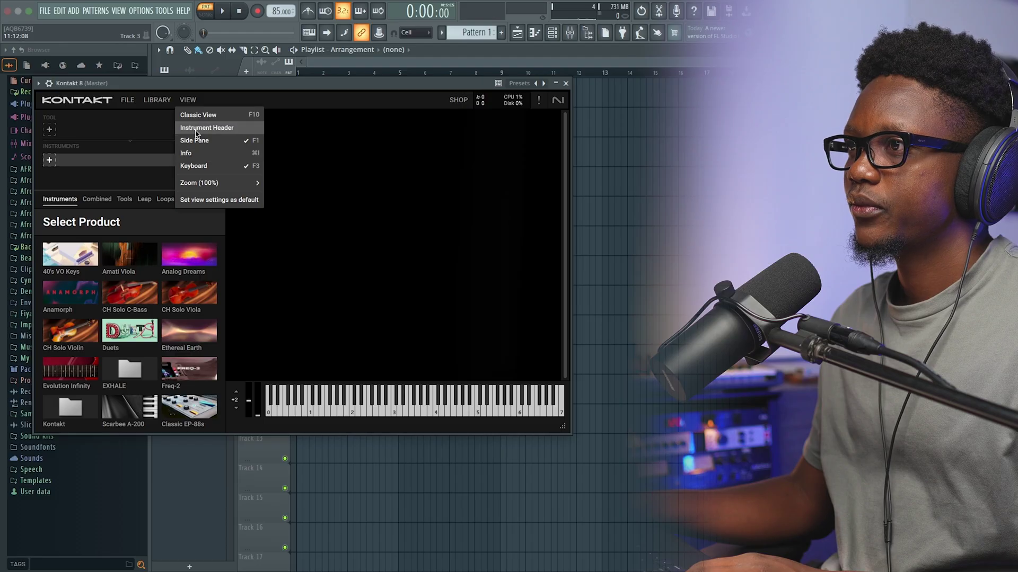
Step: Load Electric Mint (Melody) in Kontakt's Classic View and set its sound preset to Bridge D.I. Doubled
click(200, 115)
scroll(194, 261, down, 15)
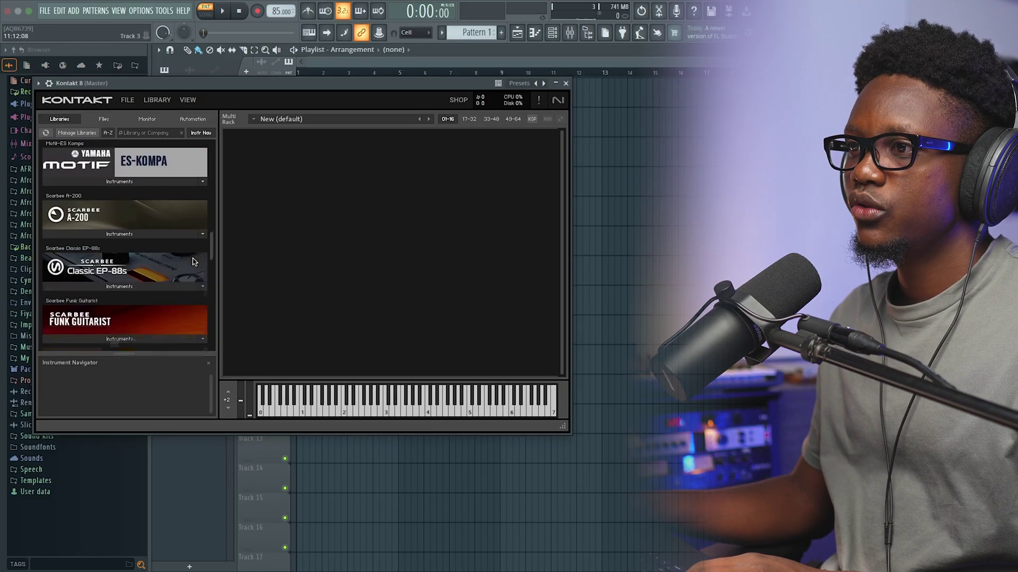
click(159, 182)
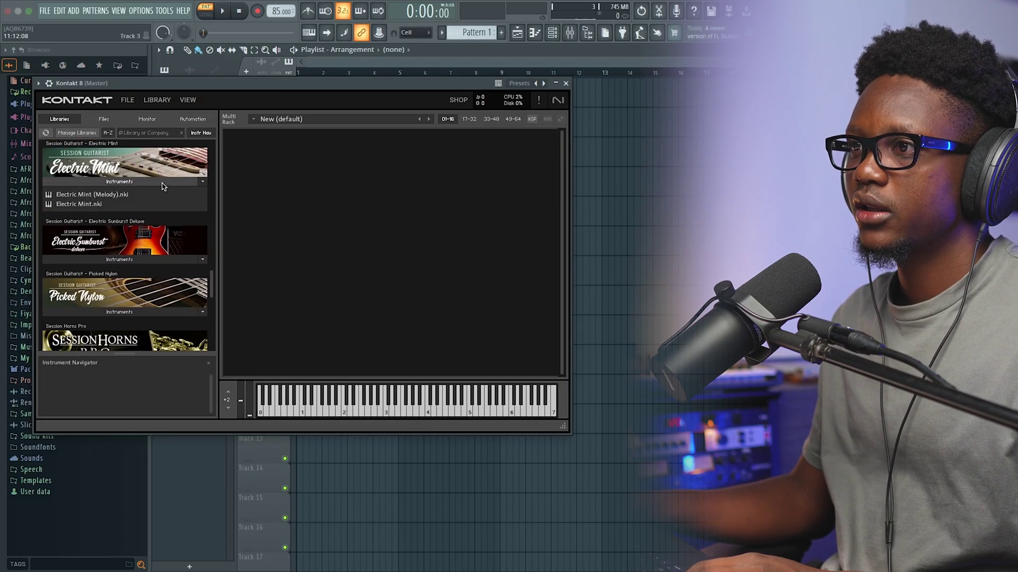
drag(109, 195, 345, 206)
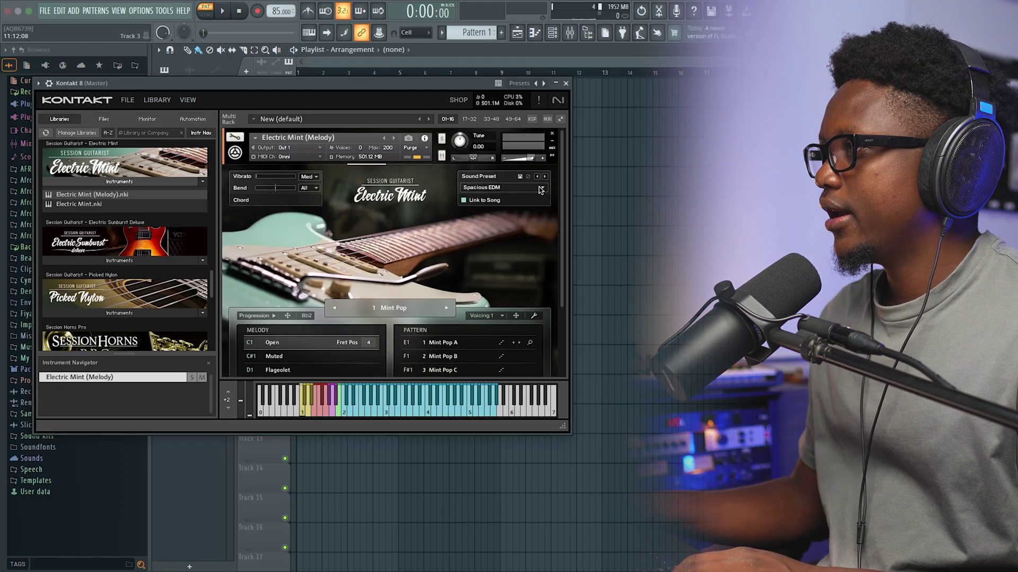
click(543, 189)
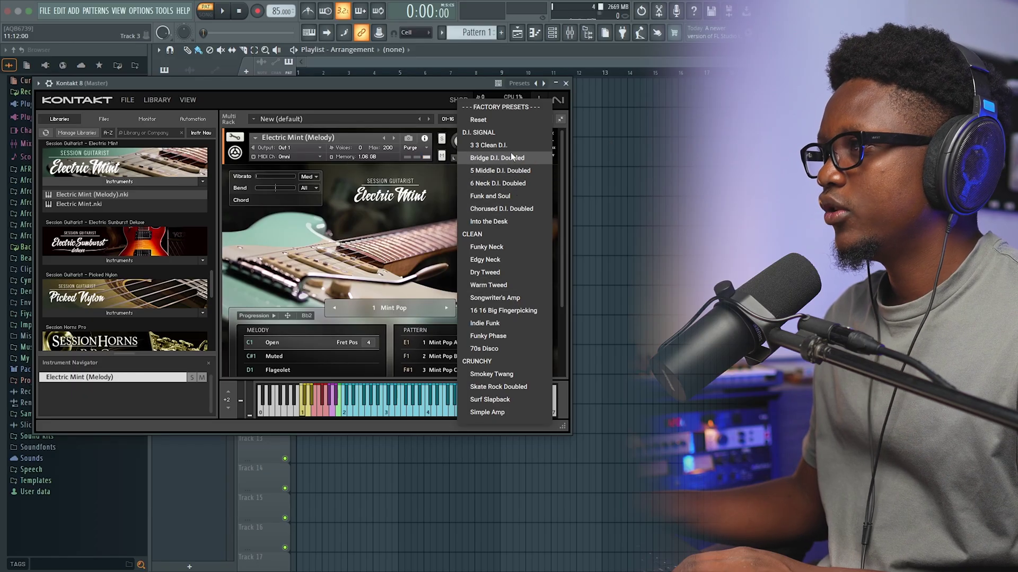
click(478, 158)
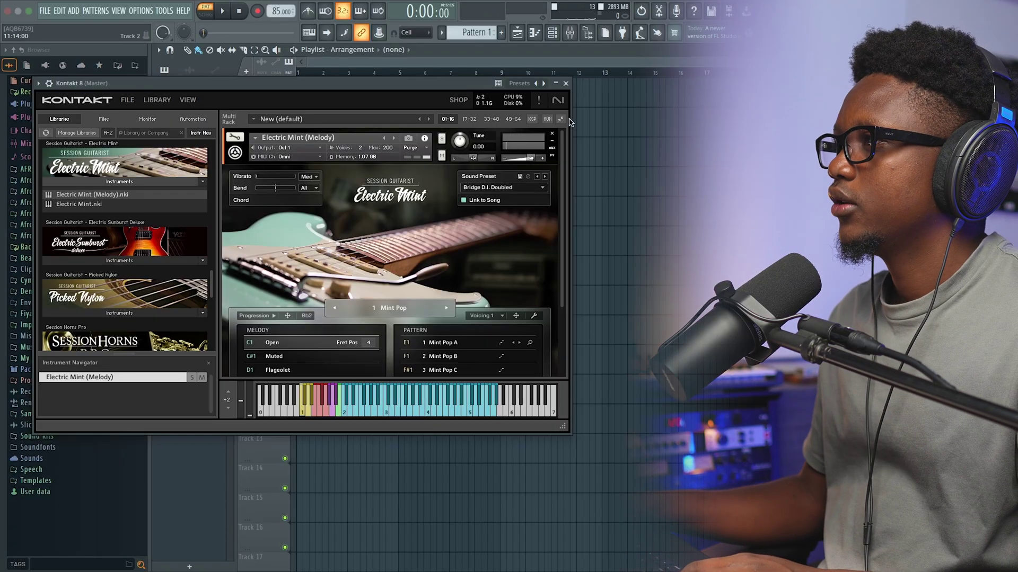
Step: Close the Kontakt window and open the piano roll for the Kontakt 8 channel
click(565, 83)
click(551, 32)
right_click(363, 160)
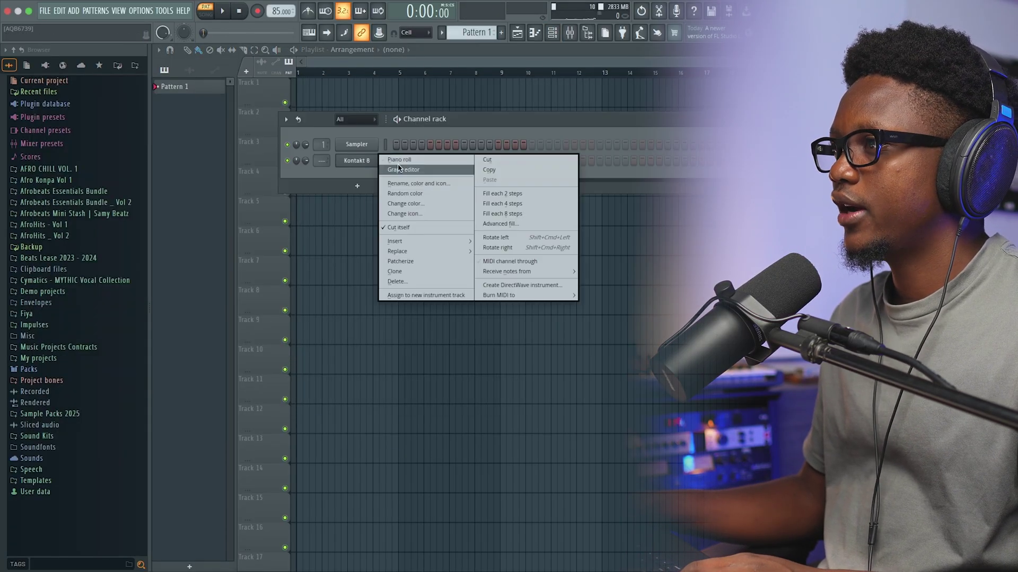
click(392, 161)
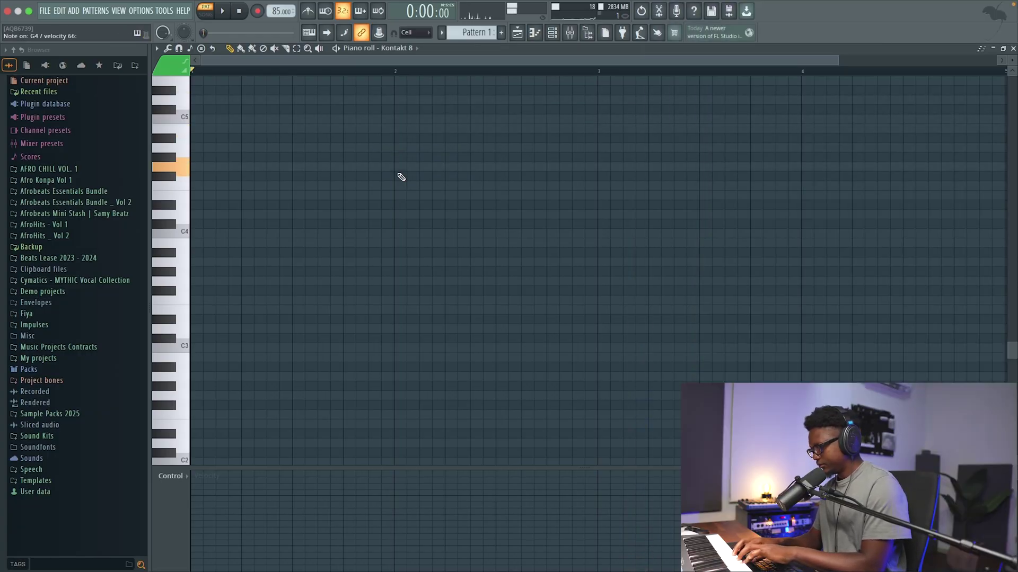
Step: Draw the root notes: B4 across bar 1, A4 over the first half of bar 2 and G4 over its second half
click(198, 130)
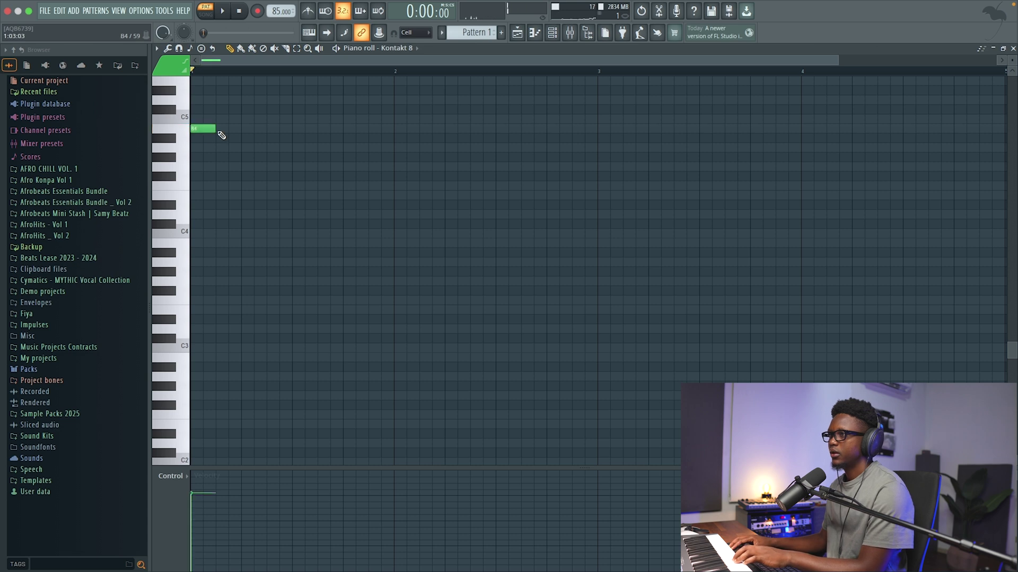
drag(213, 128, 400, 154)
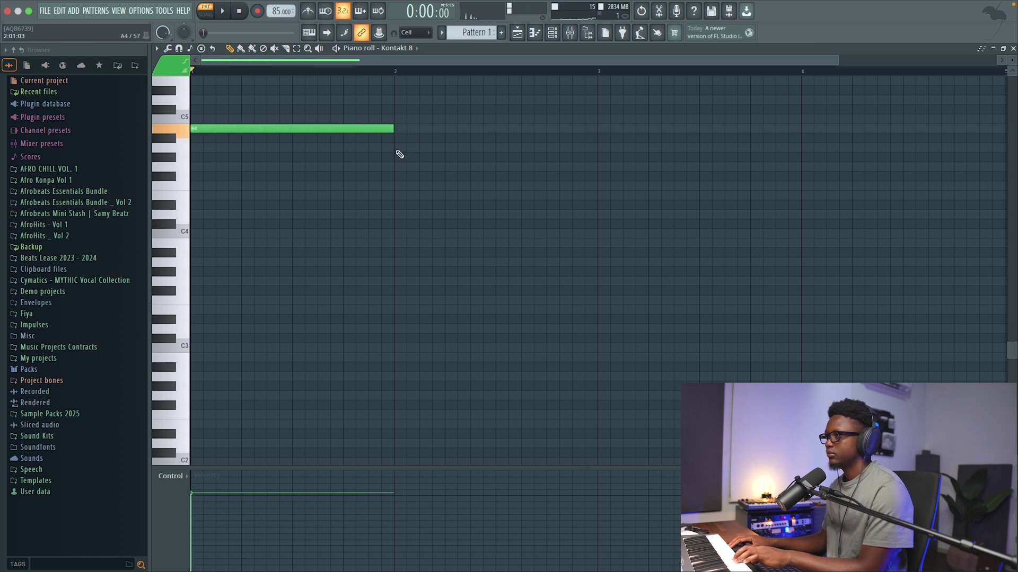
click(398, 153)
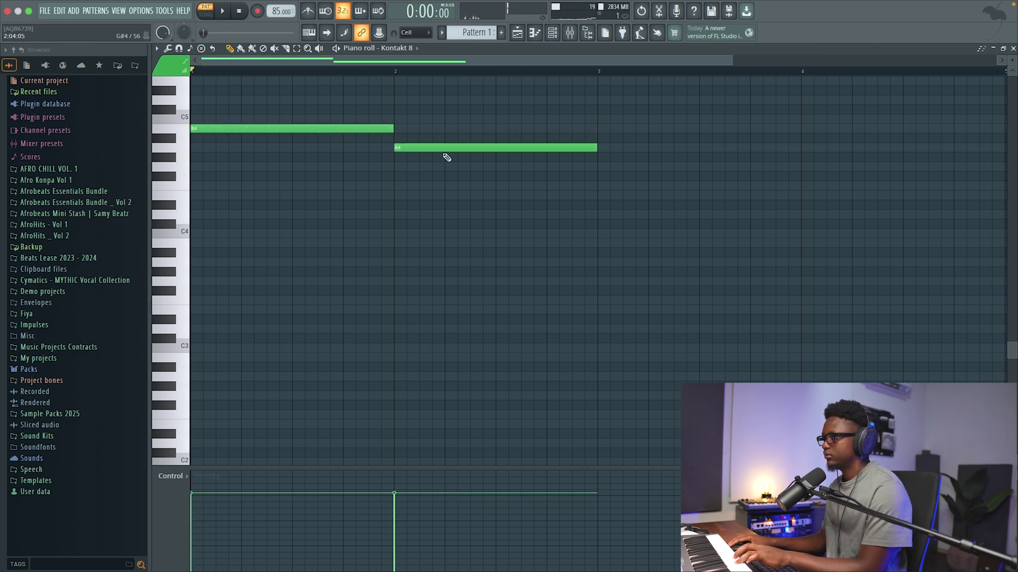
drag(596, 148, 496, 149)
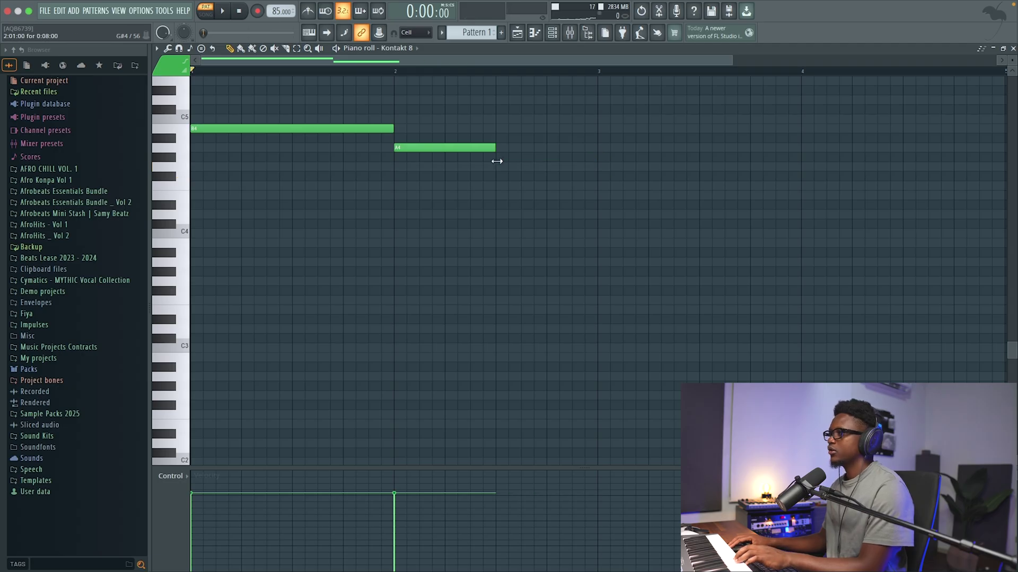
click(502, 167)
Step: Add full-bar D5 and F#5 notes above the B4 in bar 1 and play the chord
scroll(482, 200, up, 4)
click(226, 242)
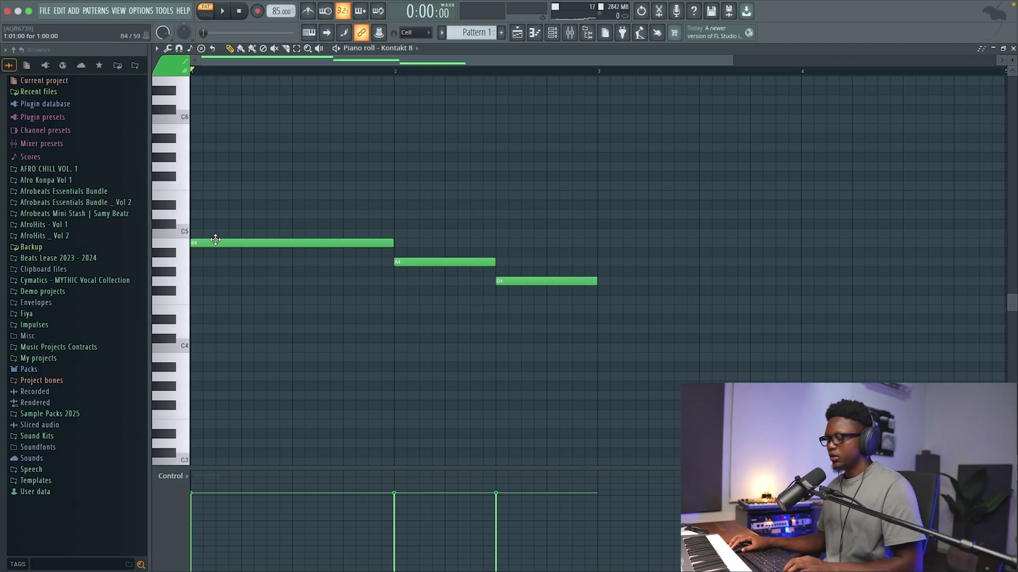
click(197, 214)
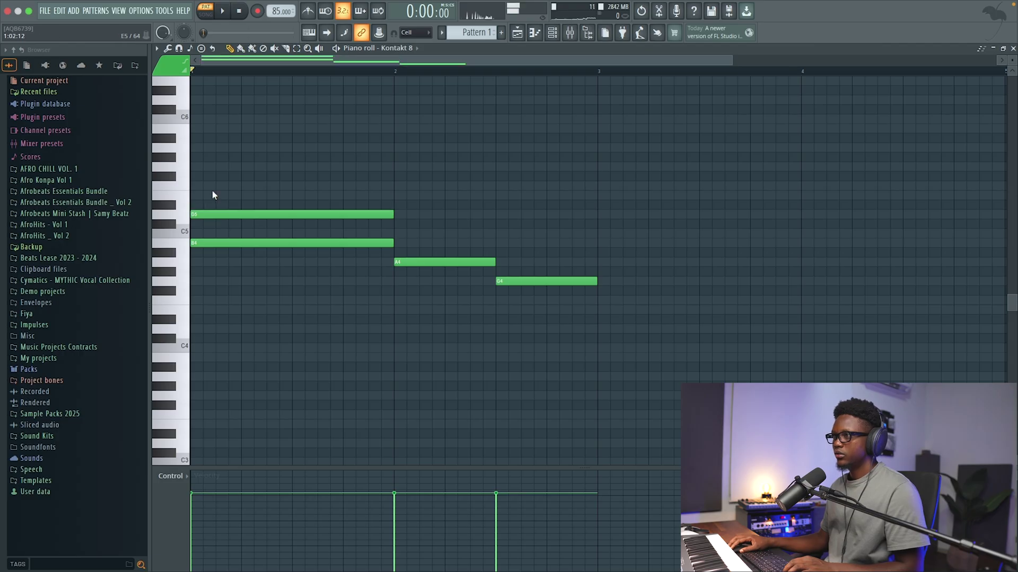
click(199, 176)
key(space)
key(space)
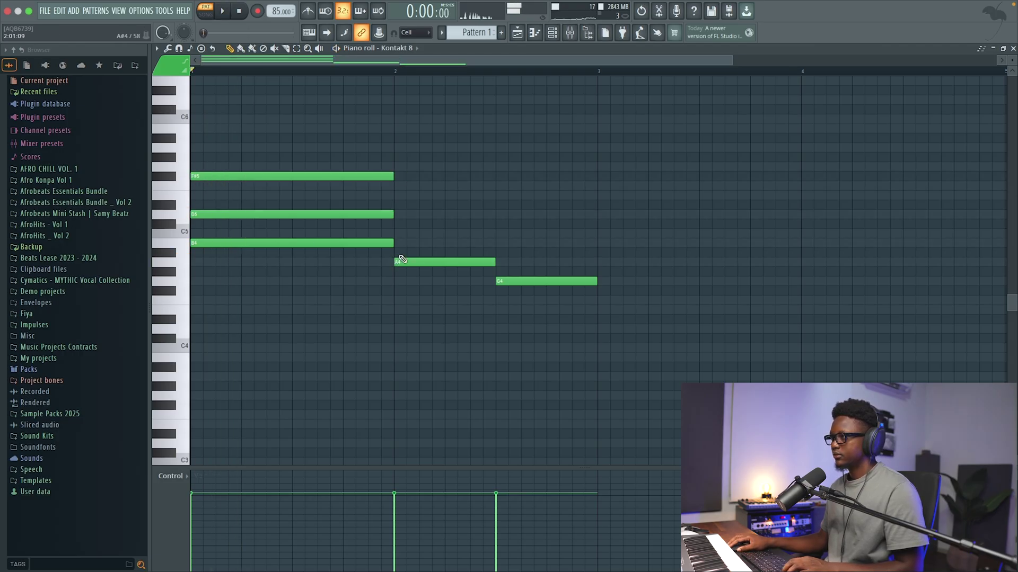
Step: Complete the bar 2 chords with half-bar C#5 and E5 above A4, and B4 and D5 above G4
click(397, 232)
key(space)
drag(406, 232, 408, 218)
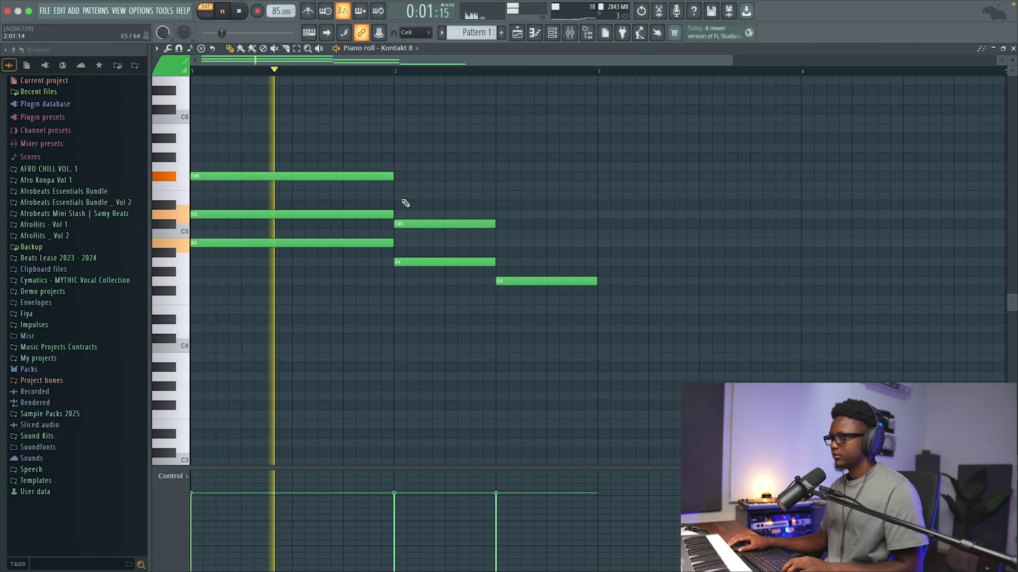
click(404, 197)
click(500, 244)
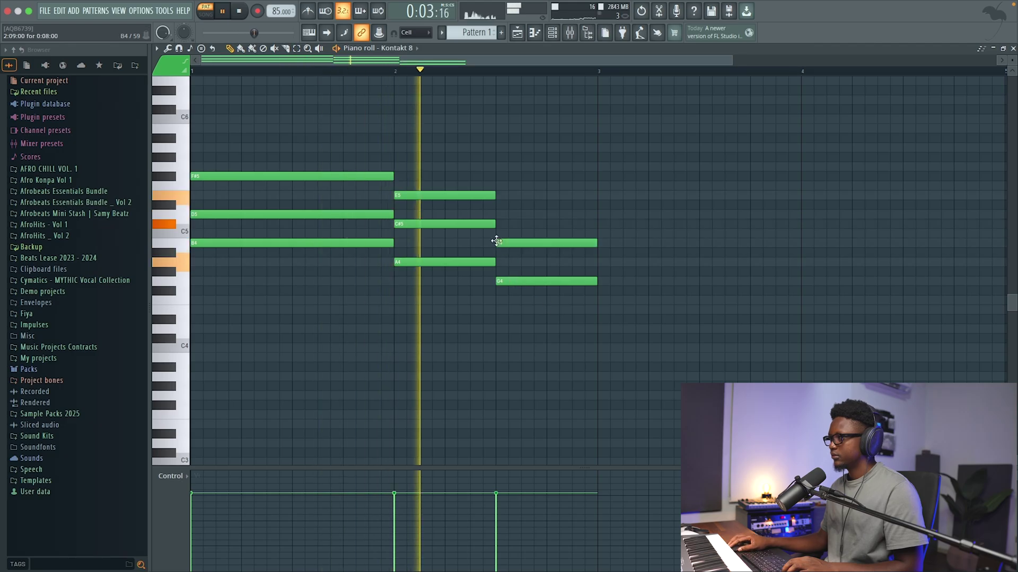
click(501, 215)
key(space)
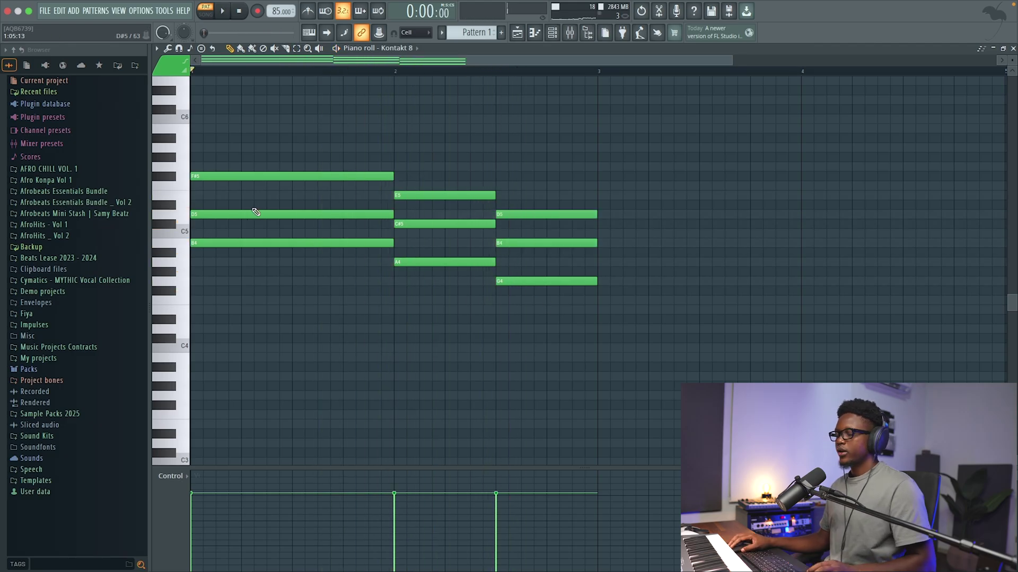
Step: Transpose the middle note of each of the three chords up one octave
click(295, 224)
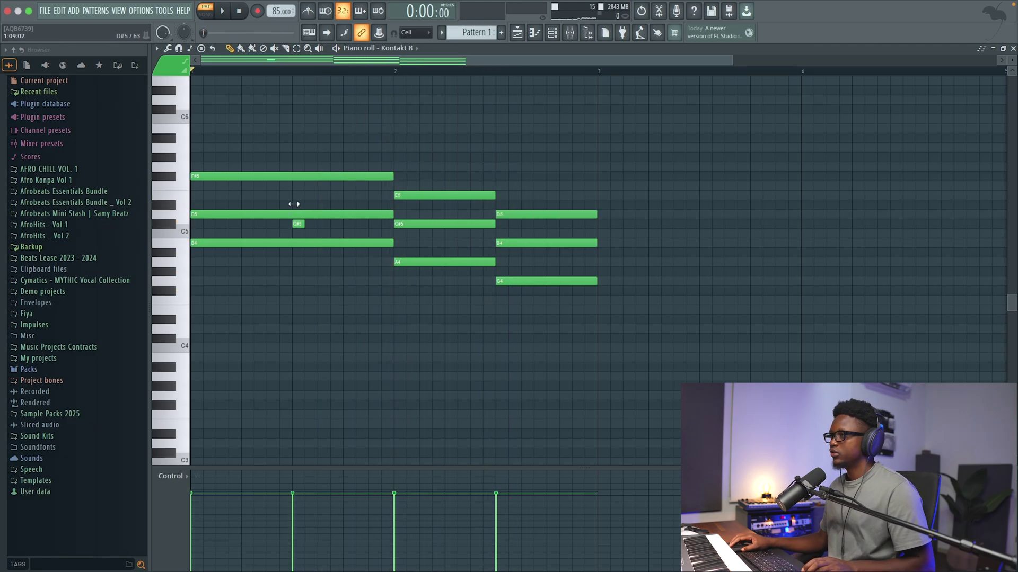
right_click(298, 223)
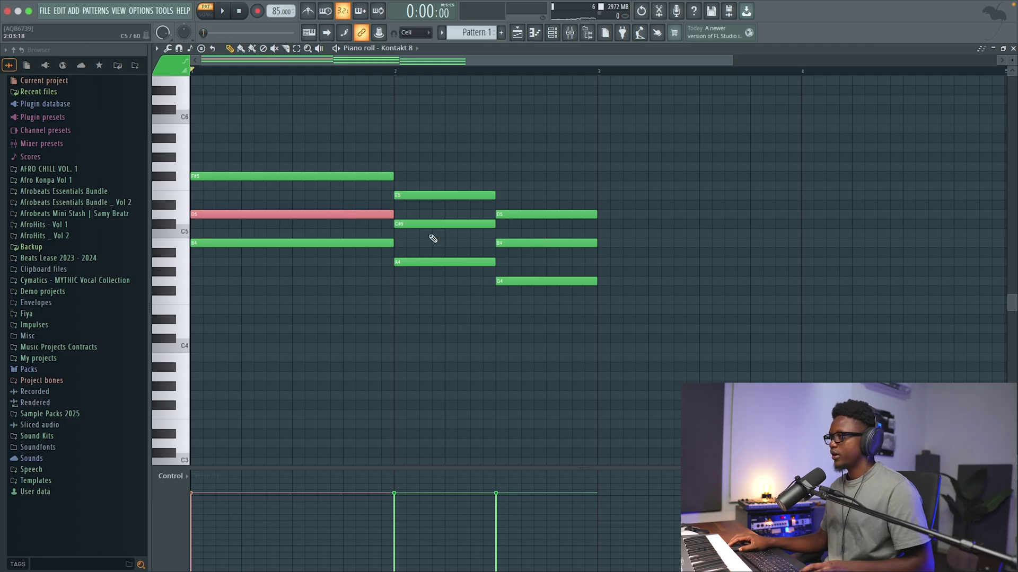
ctrl+click(365, 215)
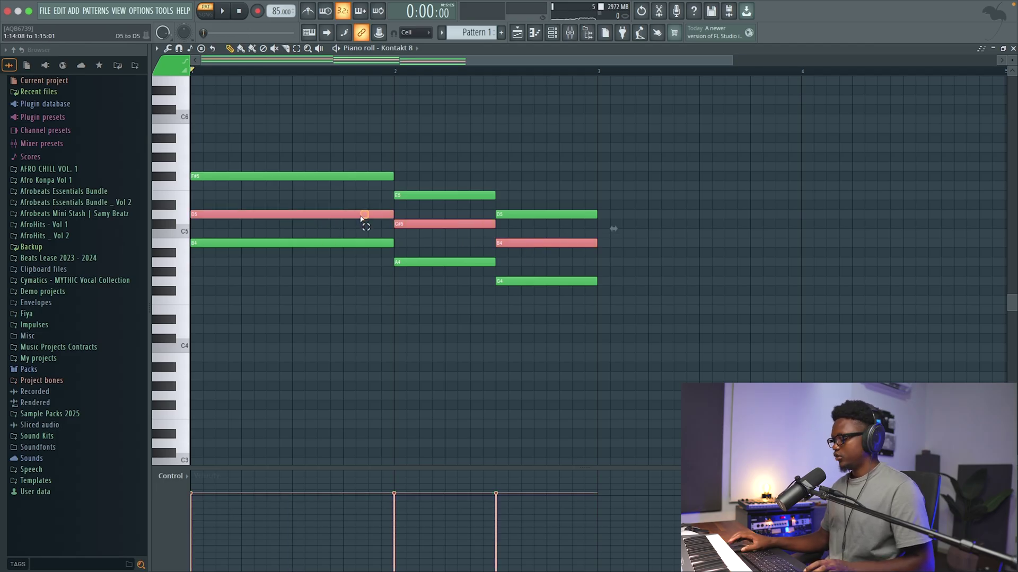
key(ctrl+Up)
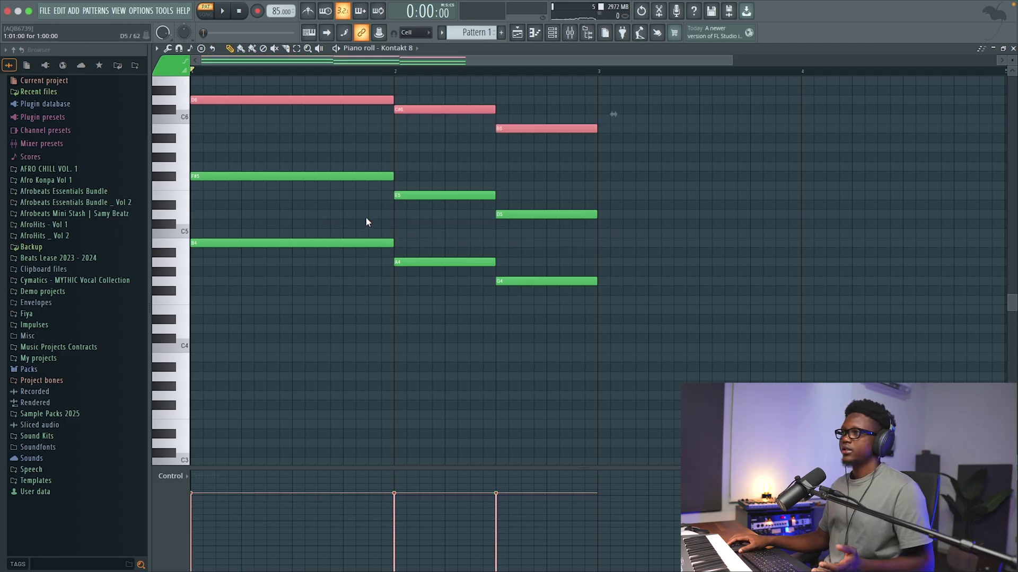
ctrl+click(318, 218)
Step: Stagger the bar 1 chord by moving F#5 to start at step 3 and D6 at step 4
scroll(228, 196, up, 1)
drag(200, 205, 230, 205)
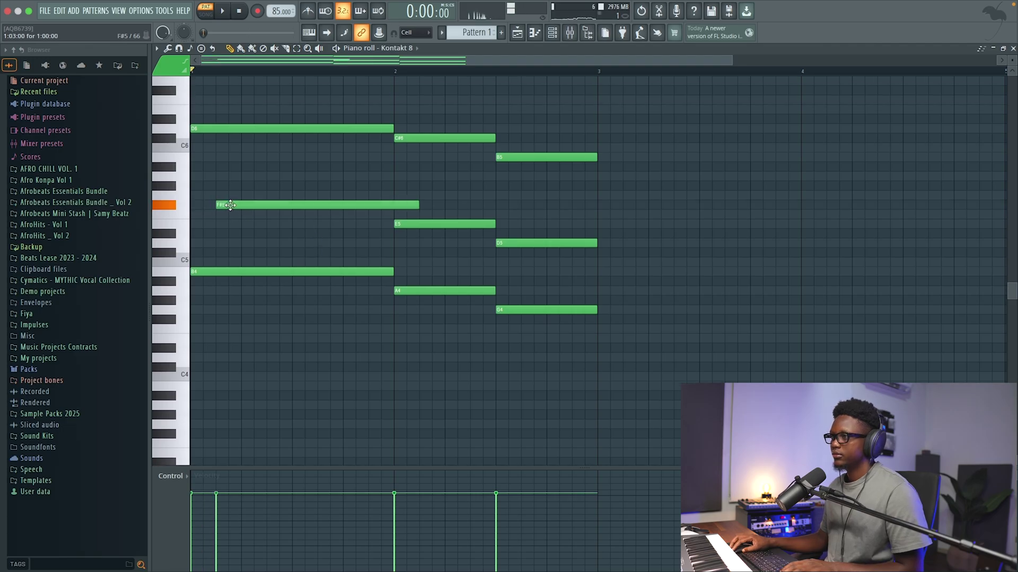
drag(234, 131, 272, 131)
key(space)
key(space)
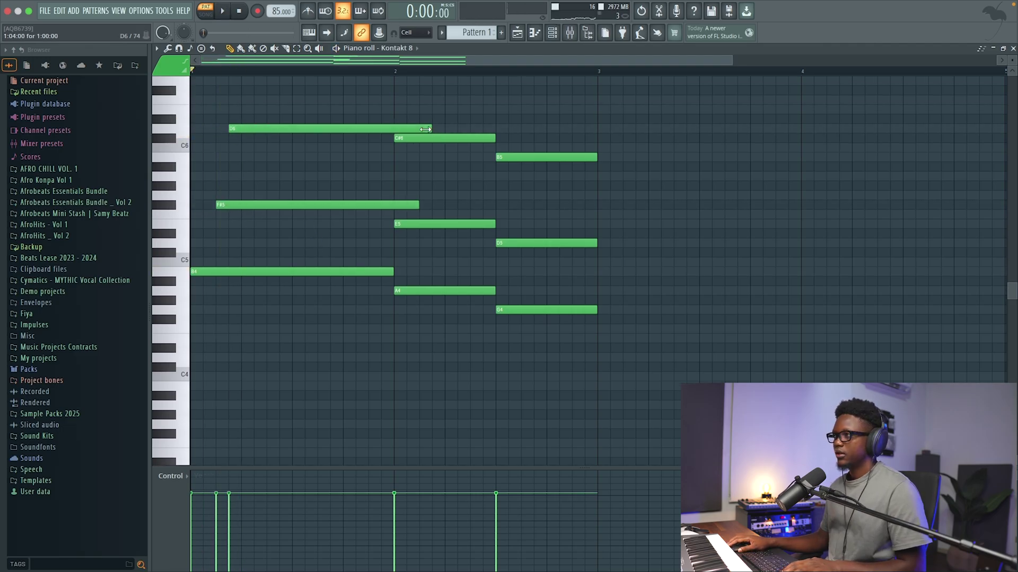
Step: Cut the bar 1 chord at mid-bar, duplicate its first half into the second half, and play the pattern
drag(294, 118, 197, 124)
key(Delete)
key(ctrl+b)
key(space)
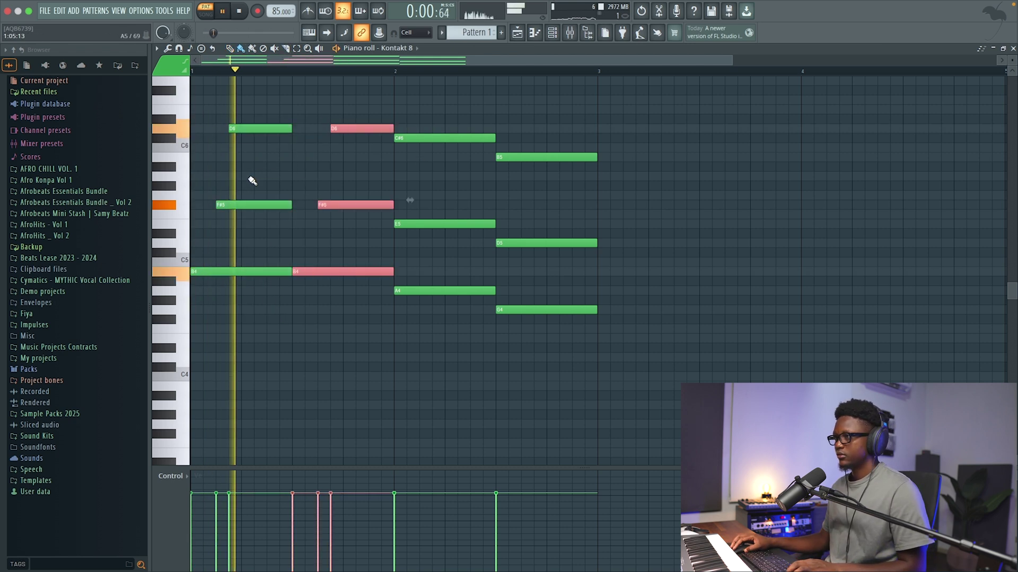
scroll(261, 181, down, 1)
key(space)
Step: Stagger the bar 2 chords by starting E5 at step 3, C#6 at step 4, D5 at step 11 and B5 at step 12
scroll(422, 273, up, 3)
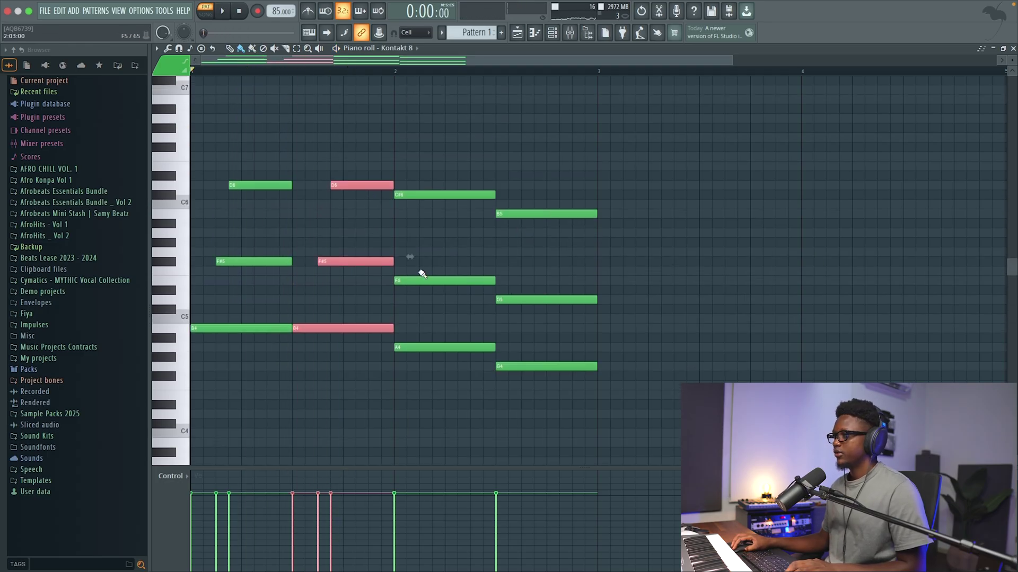
drag(422, 274, 447, 275)
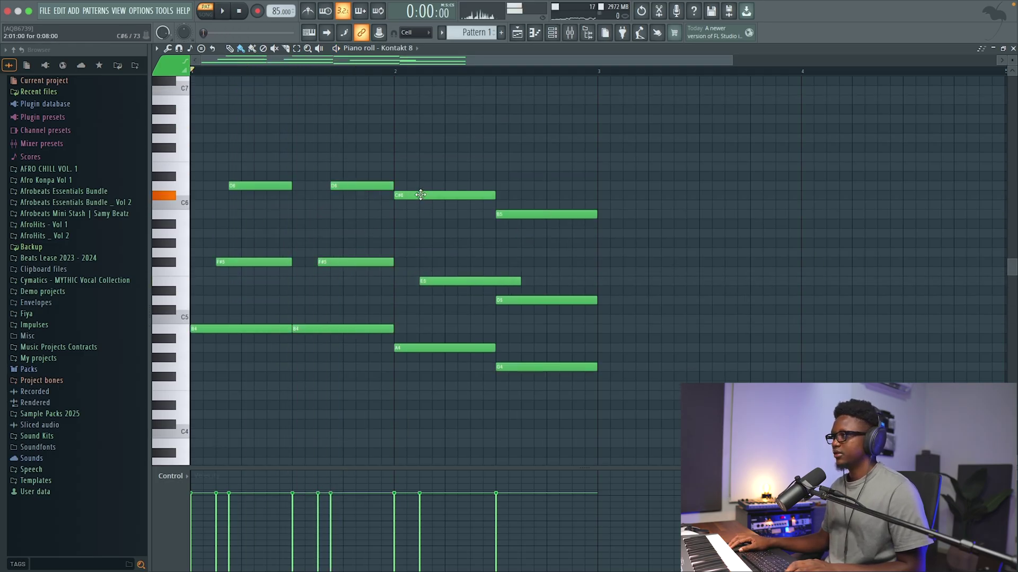
drag(421, 195, 459, 195)
drag(510, 302, 534, 302)
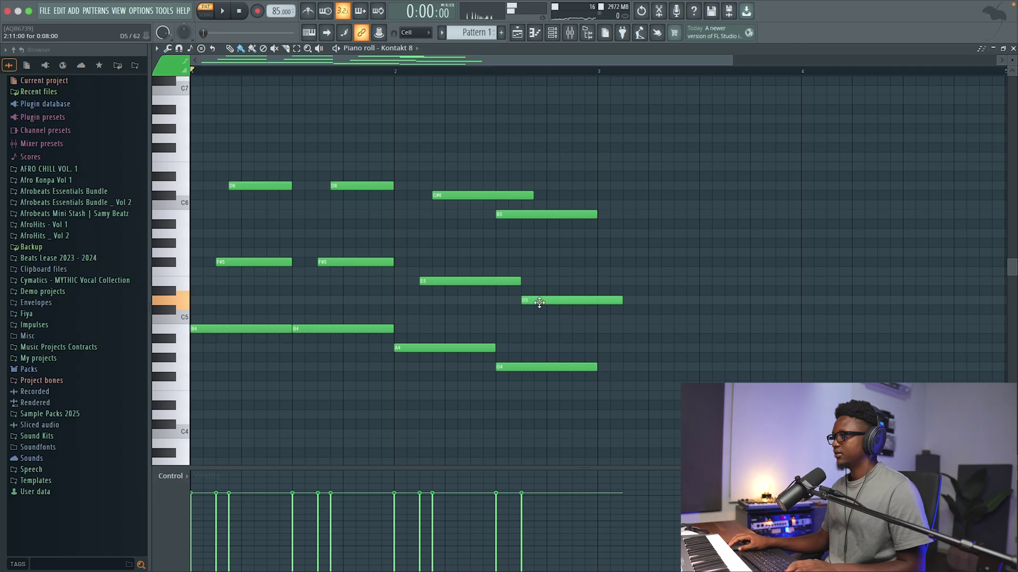
drag(518, 215, 548, 216)
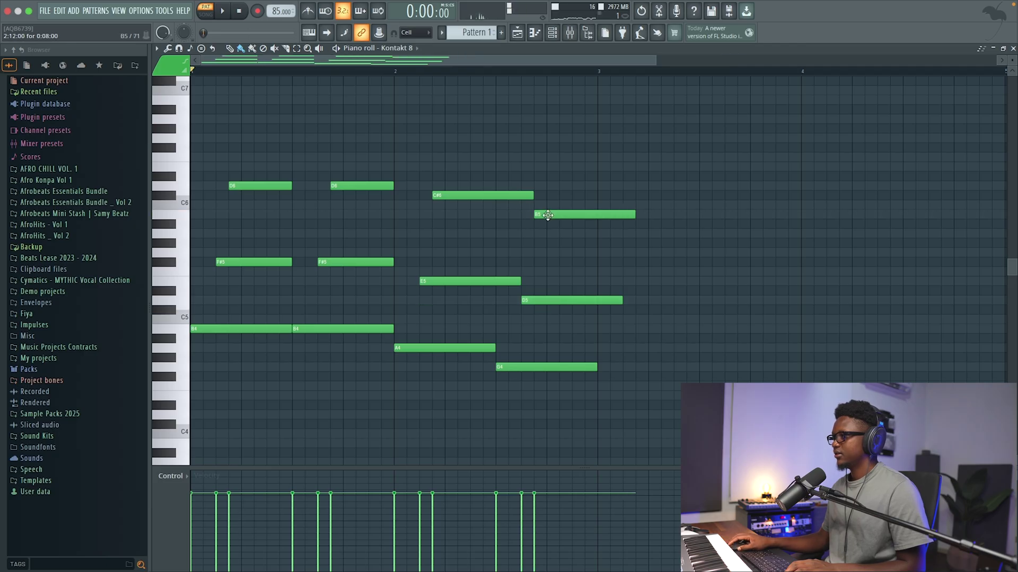
Step: Shorten the staggered bar 2 notes so E5 and C#6 end at mid-bar, and D5 and B5 end at the bar line
mouse_move(613, 300)
mouse_down()
mouse_move(595, 300)
mouse_move(618, 298)
mouse_up()
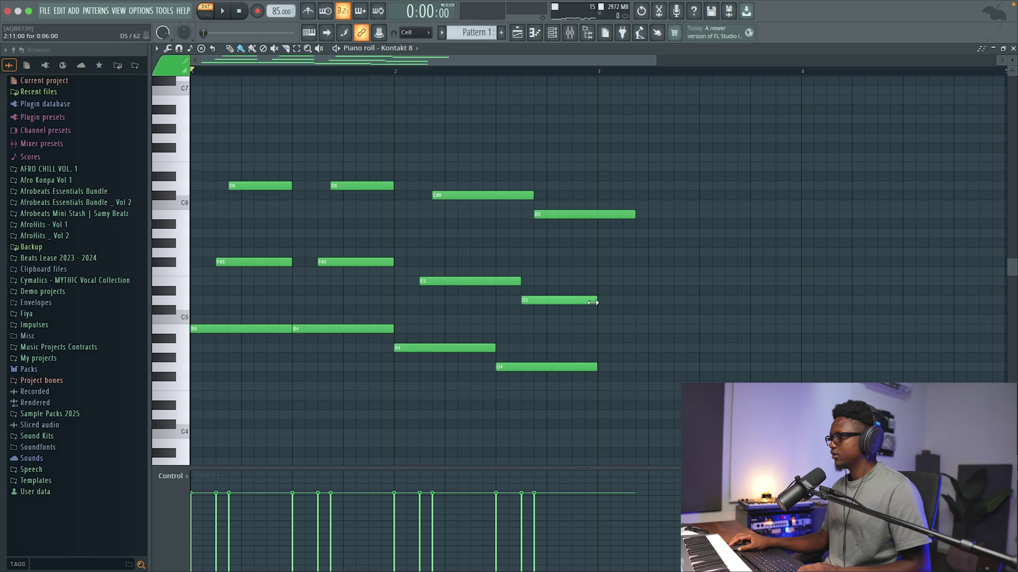
key(space)
drag(634, 215, 596, 216)
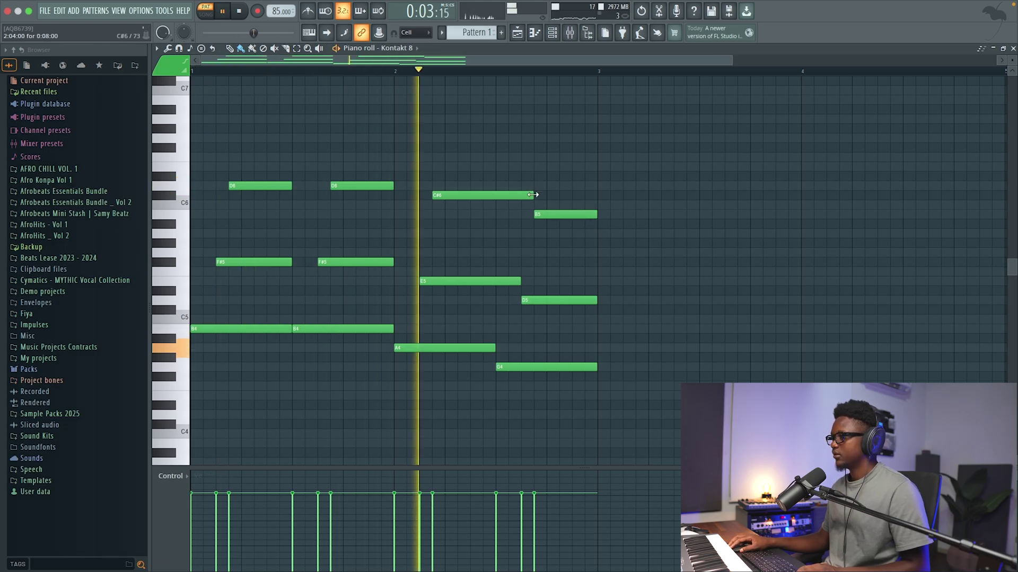
key(space)
drag(533, 195, 493, 196)
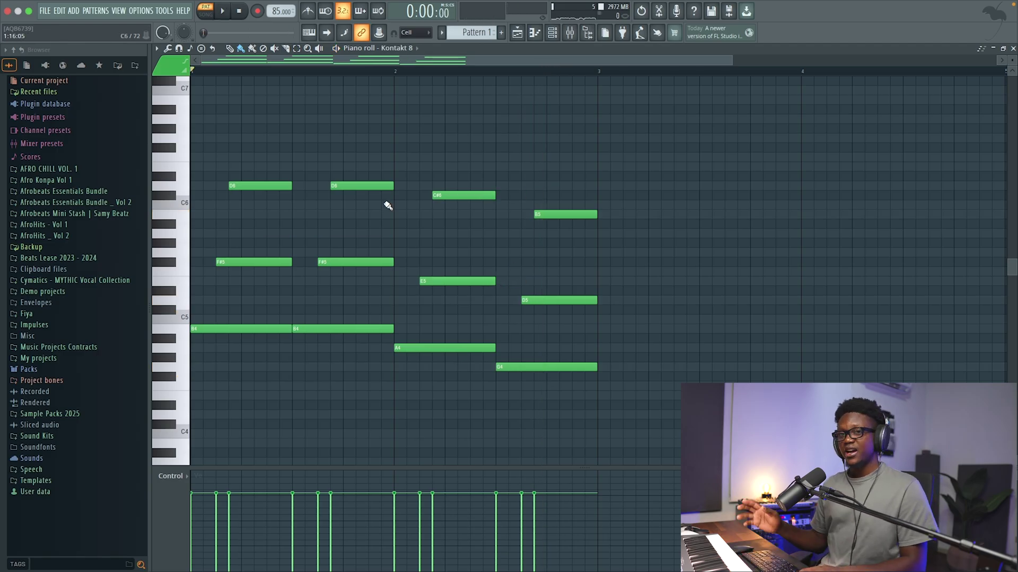
Step: Play back the staggered chord progression from the start to check how it sounds
key(space)
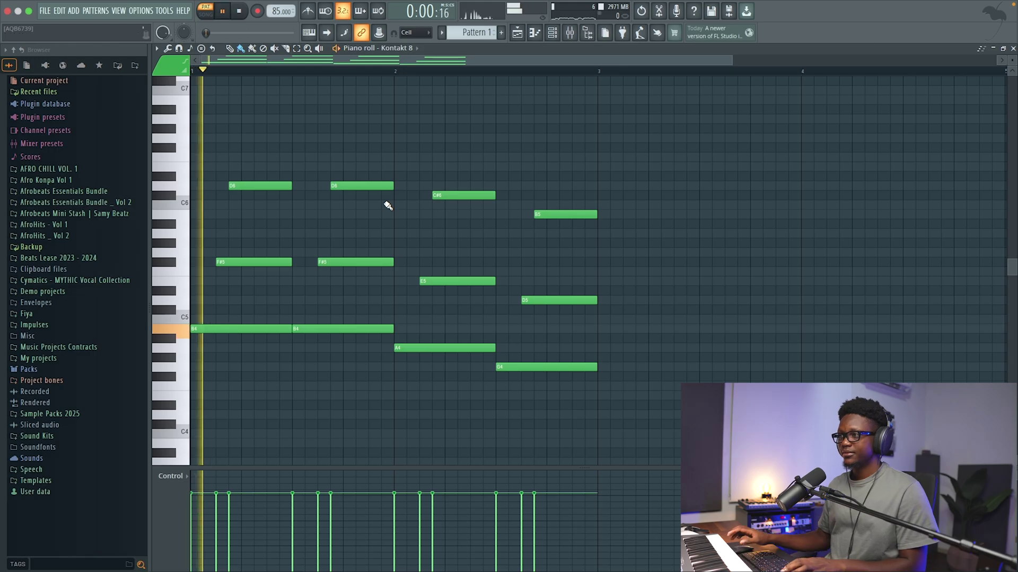
key(space)
key(space)
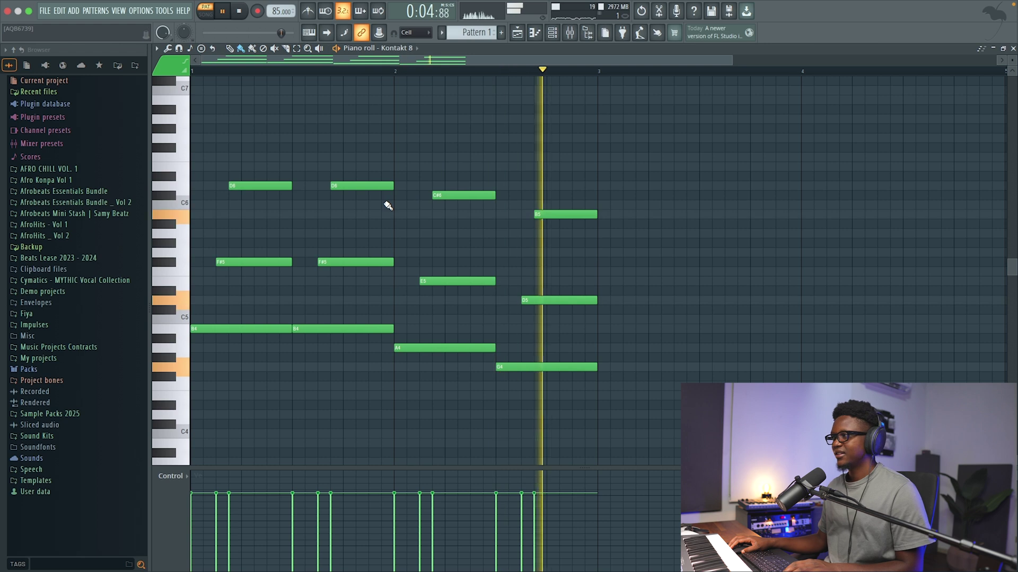
key(space)
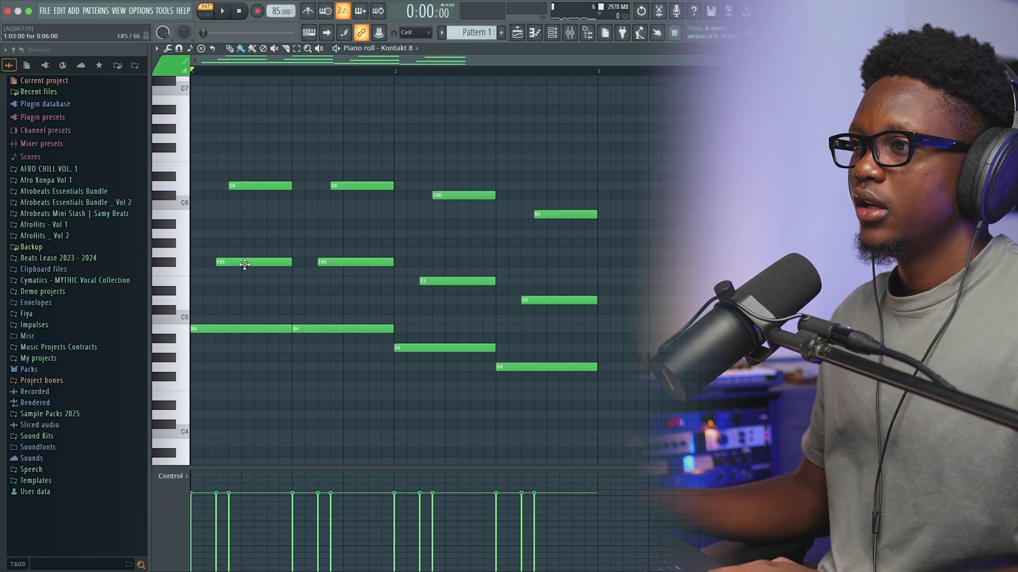
key(space)
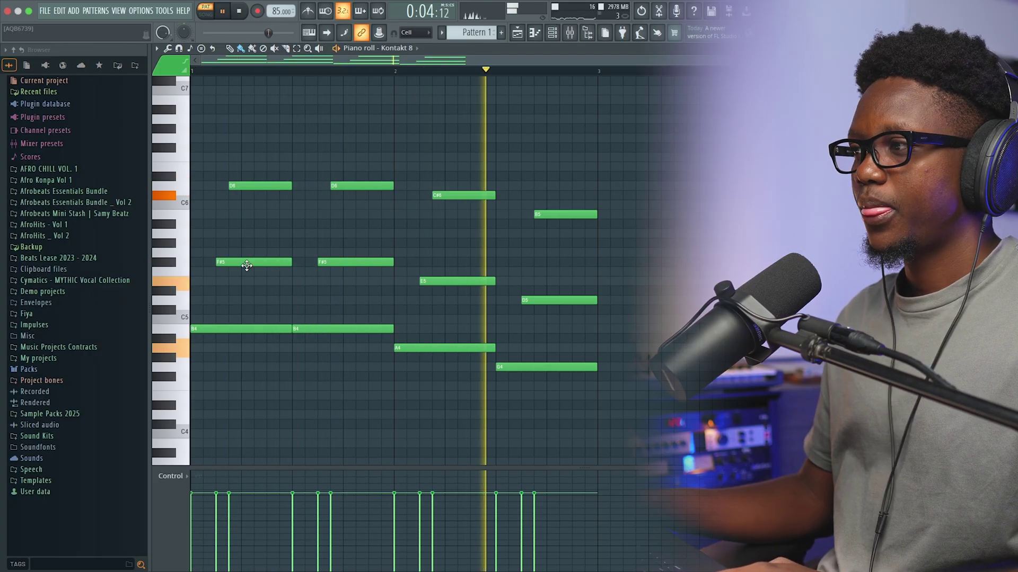
Step: Try starting the first F#5 and D6 notes in bar 1 one step earlier and play the pattern
key(space)
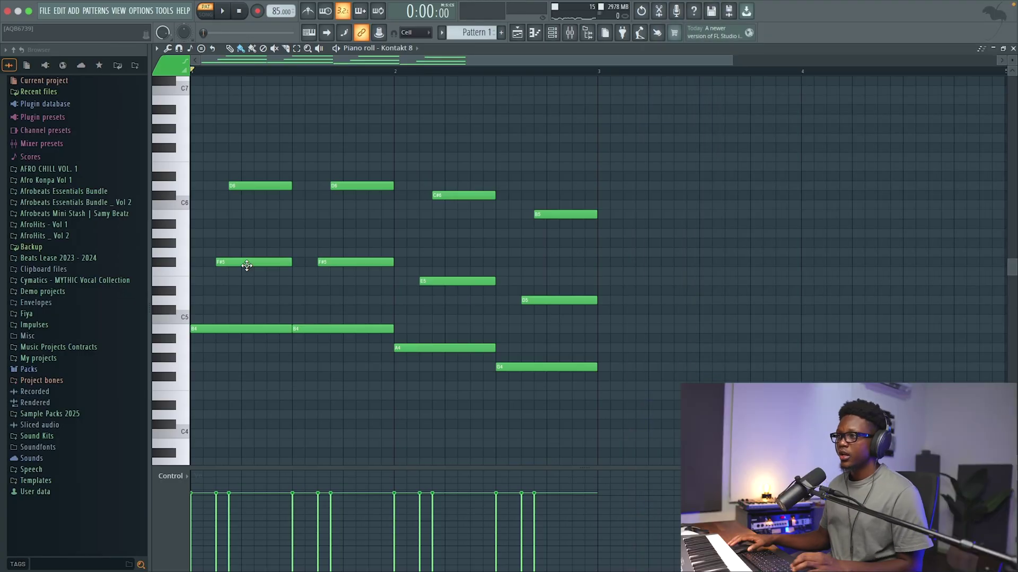
click(232, 255)
right_click(237, 256)
drag(225, 261, 212, 261)
drag(244, 182, 231, 183)
key(space)
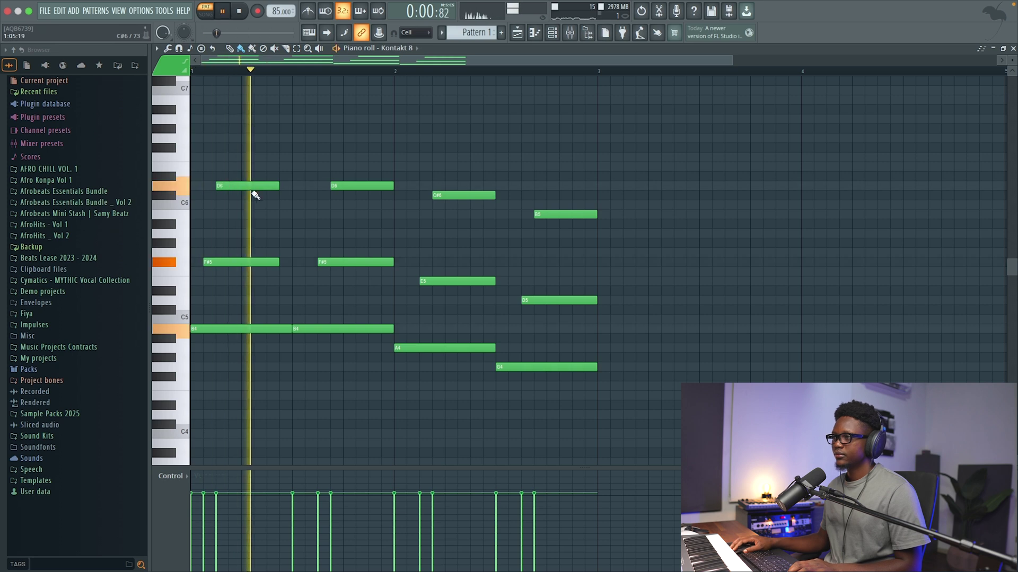
Step: Move the first F#5 and D6 notes back to steps 3 and 4 of bar 1 and play the pattern
drag(208, 261, 222, 261)
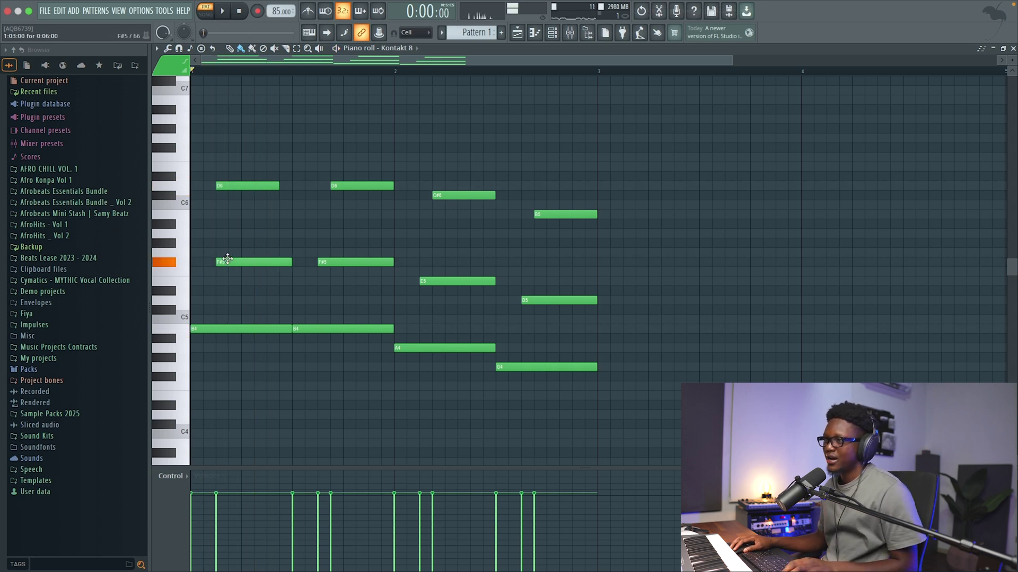
drag(228, 184, 240, 185)
key(space)
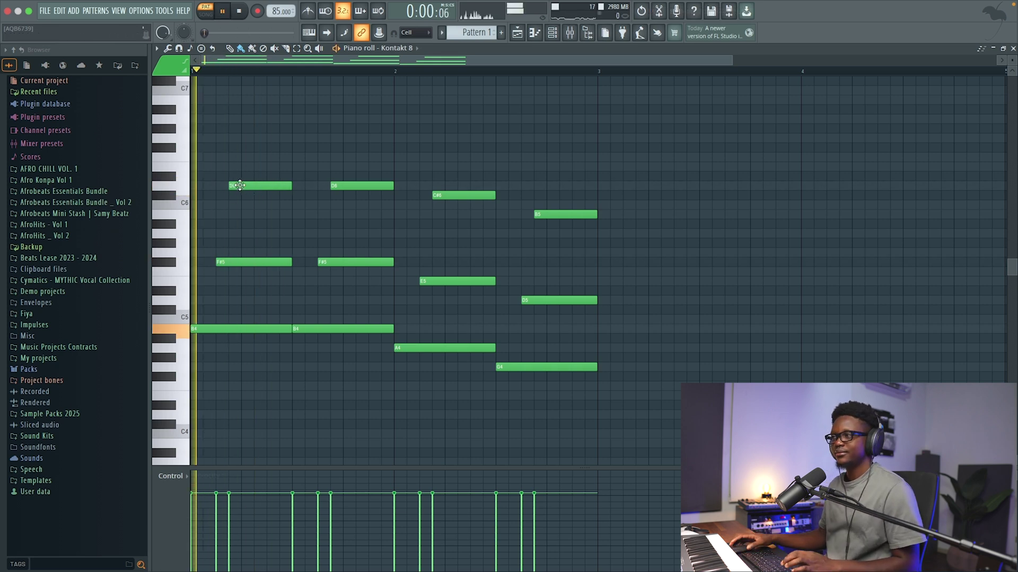
Step: Duplicate the two-bar guitar progression into bars 3 and 4
key(ctrl+b)
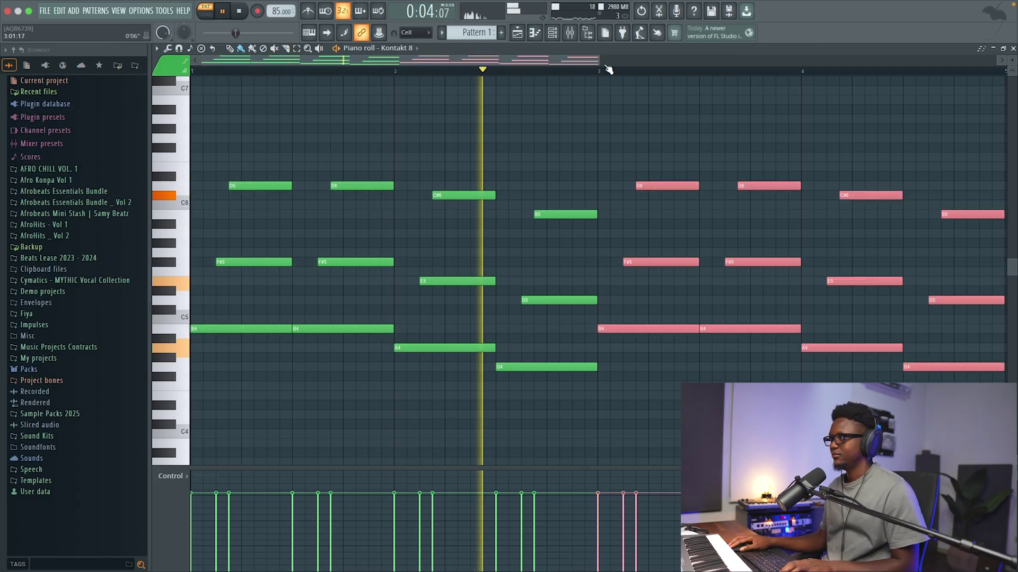
drag(599, 60, 707, 60)
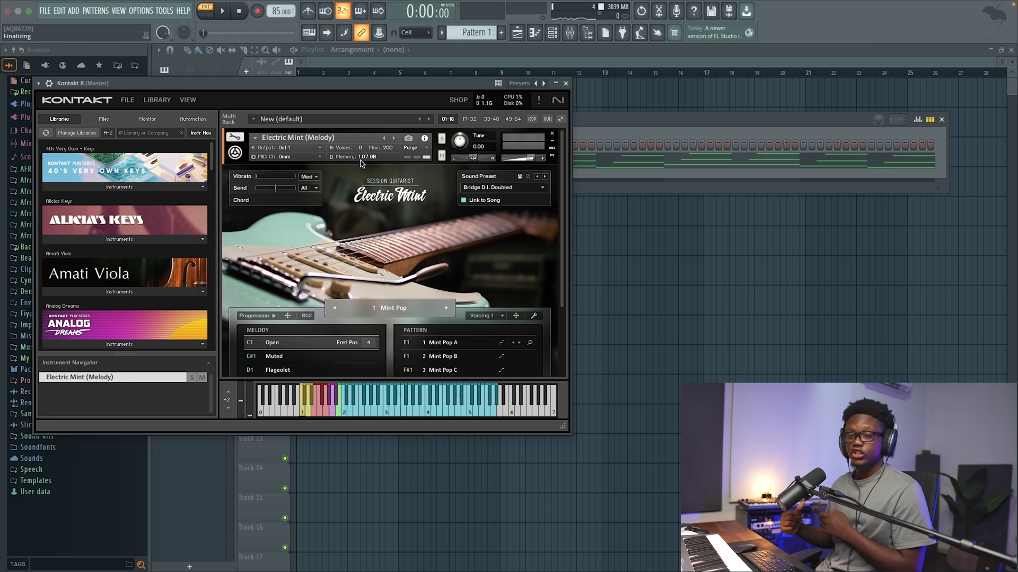
Step: Close the Kontakt window and clone the Guitar channel
key(Escape)
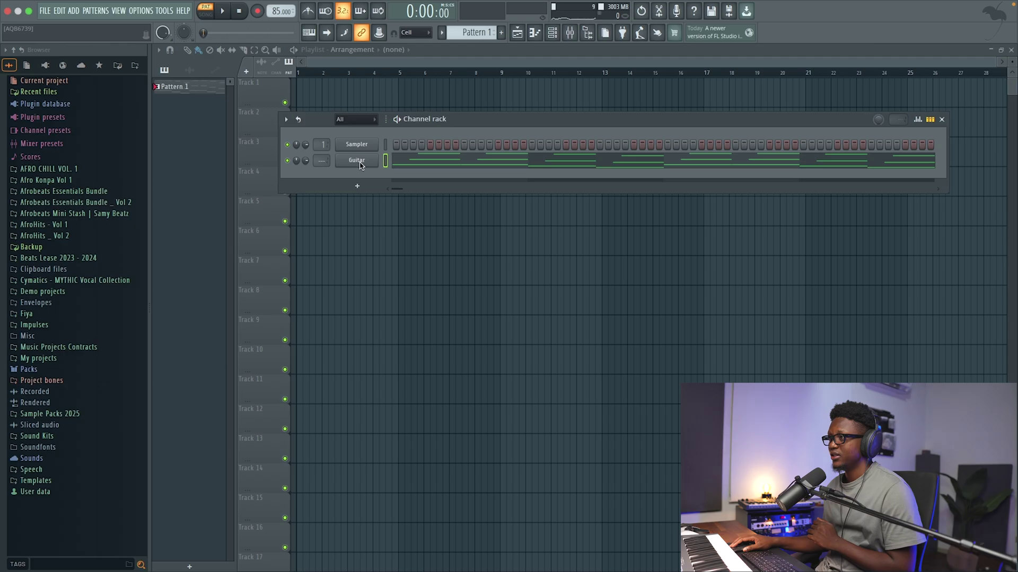
right_click(354, 163)
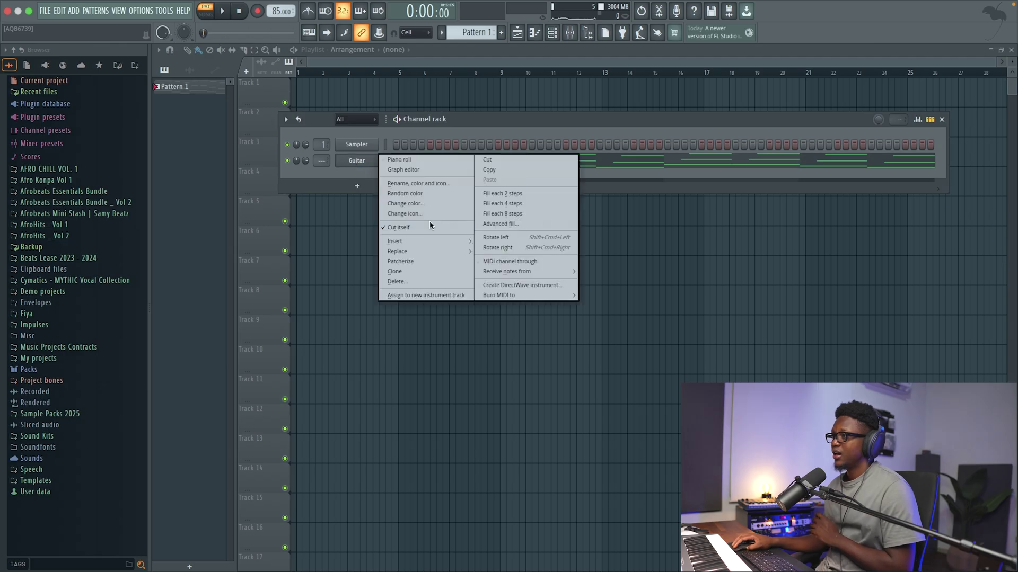
click(407, 272)
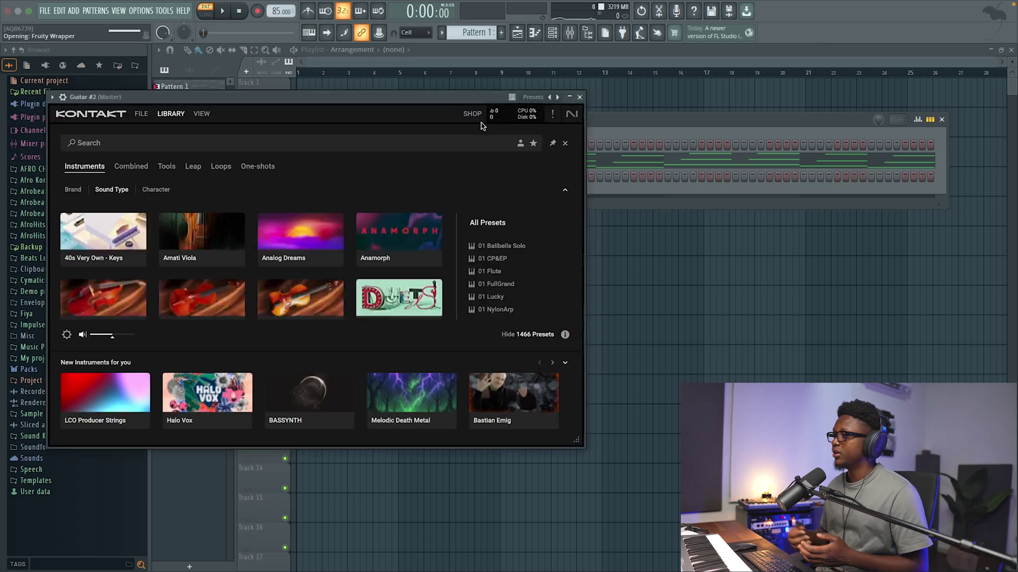
Step: Set the cloned guitar's Electric Mint sound preset to Soaring Spaces Doubled and close its plugin window
click(758, 145)
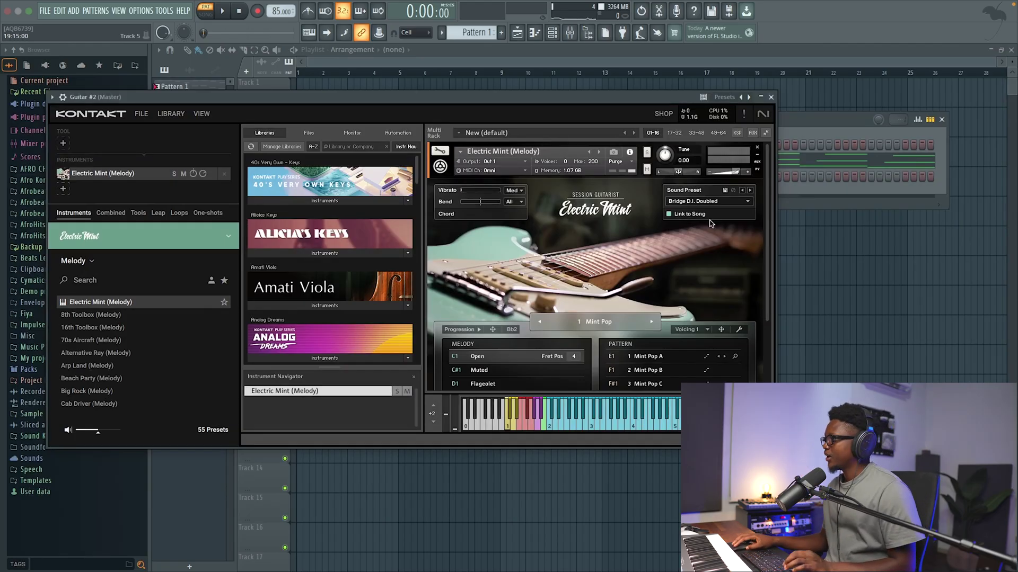
click(747, 201)
scroll(705, 273, down, 10)
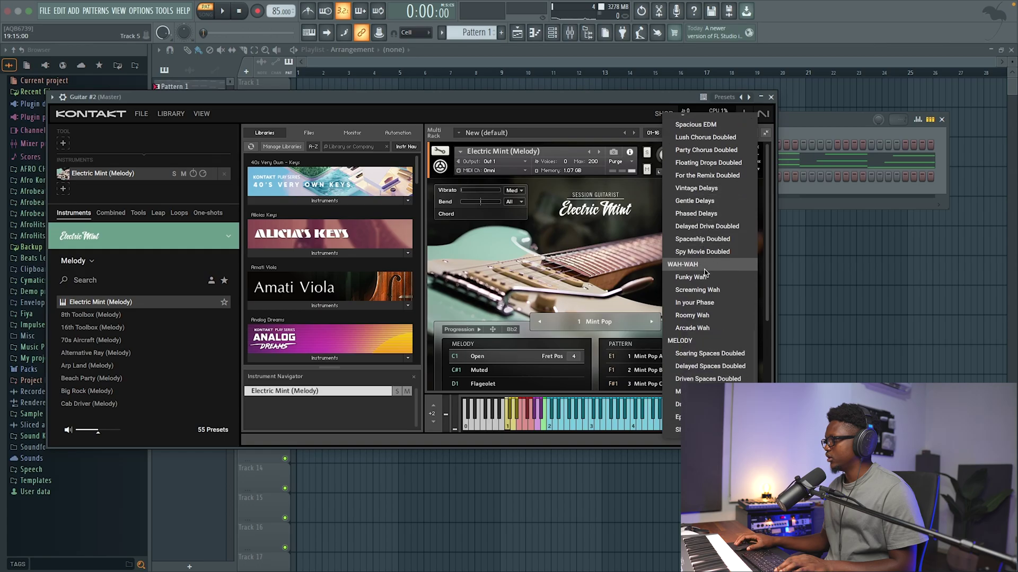
click(710, 353)
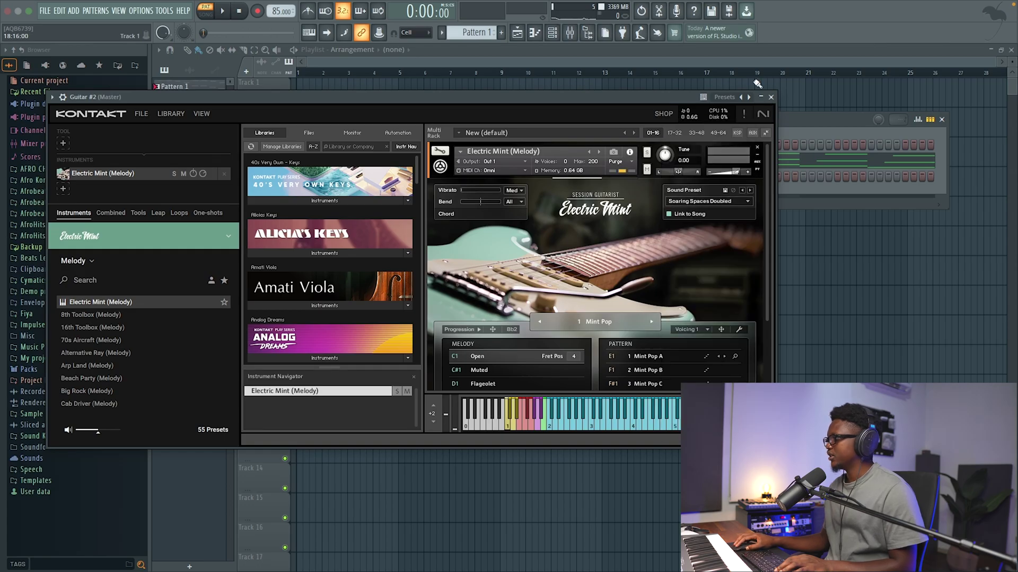
click(769, 97)
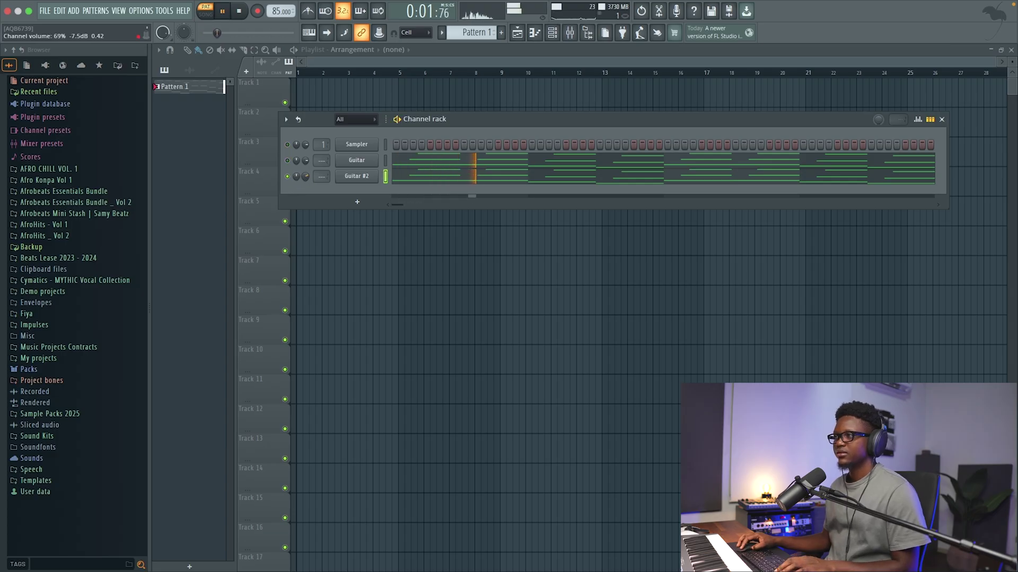
Step: Lower the velocities of all Guitar #2 notes with the level scaling multiplier while listening, and leave its piano roll
click(417, 178)
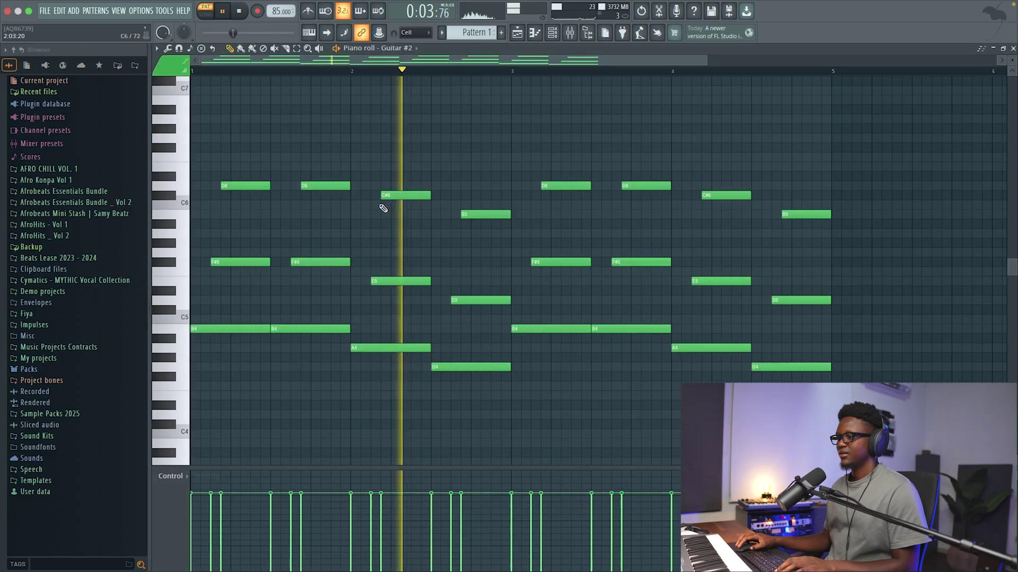
key(space)
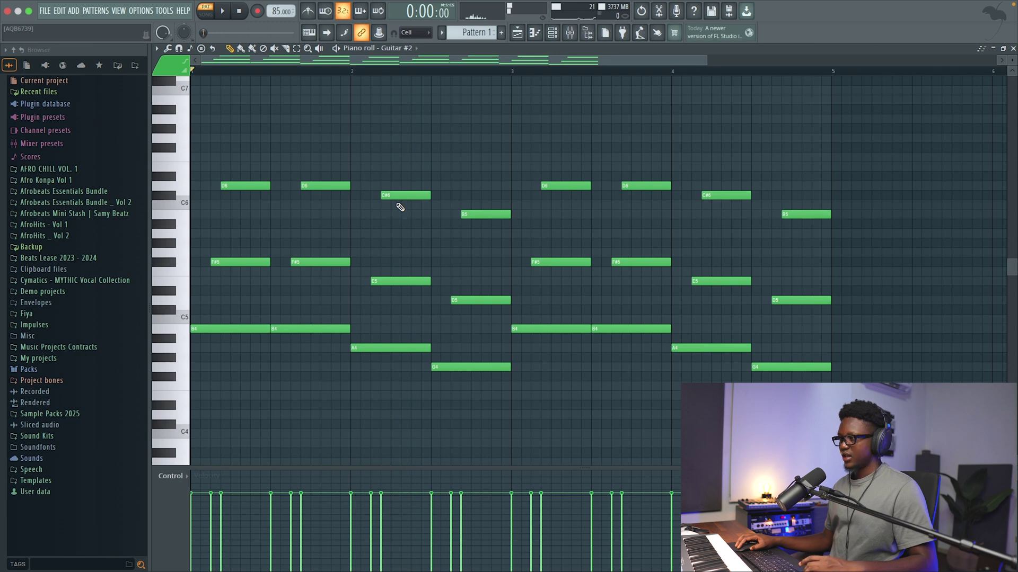
key(alt+v)
key(space)
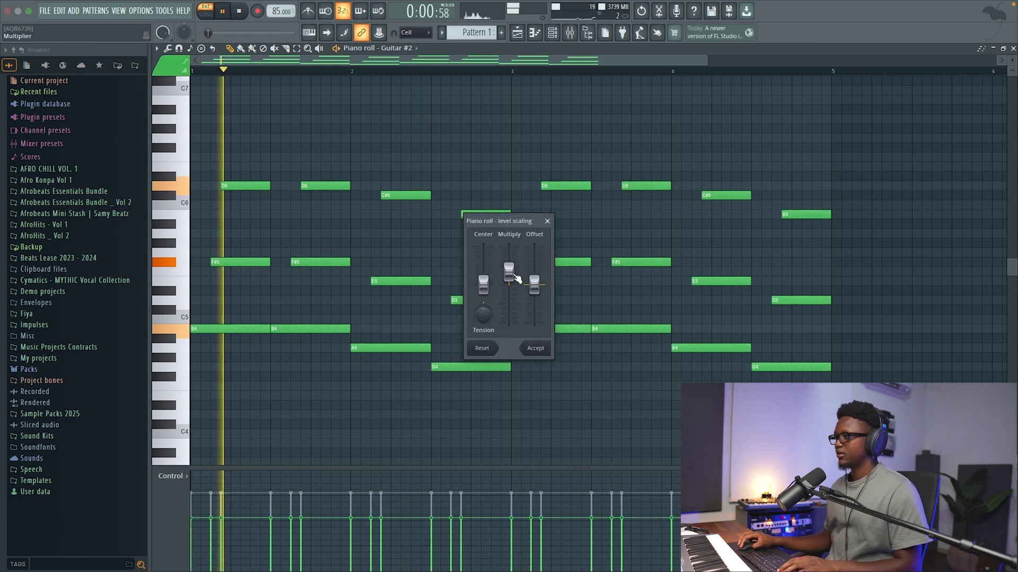
click(536, 350)
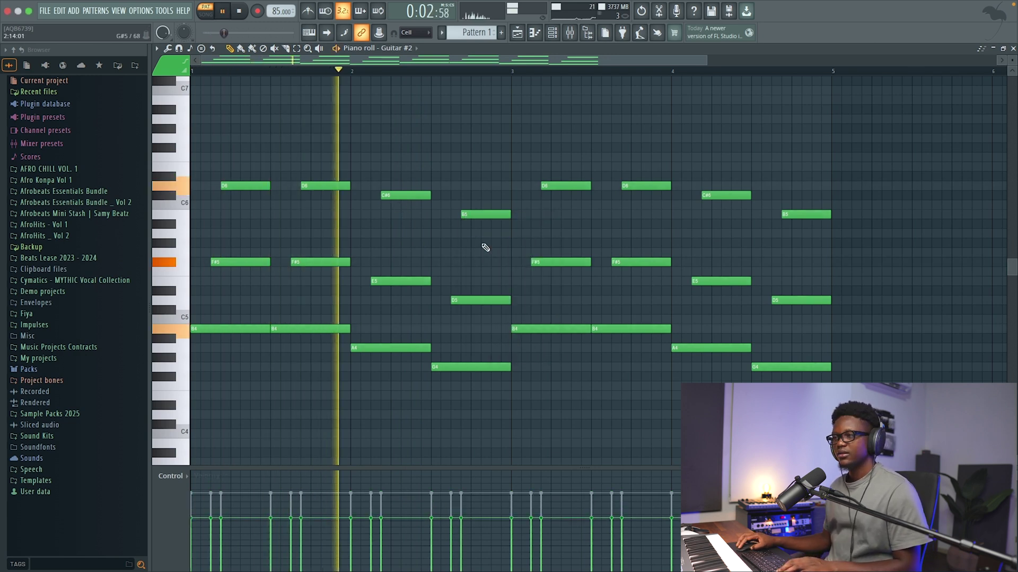
click(1014, 49)
key(space)
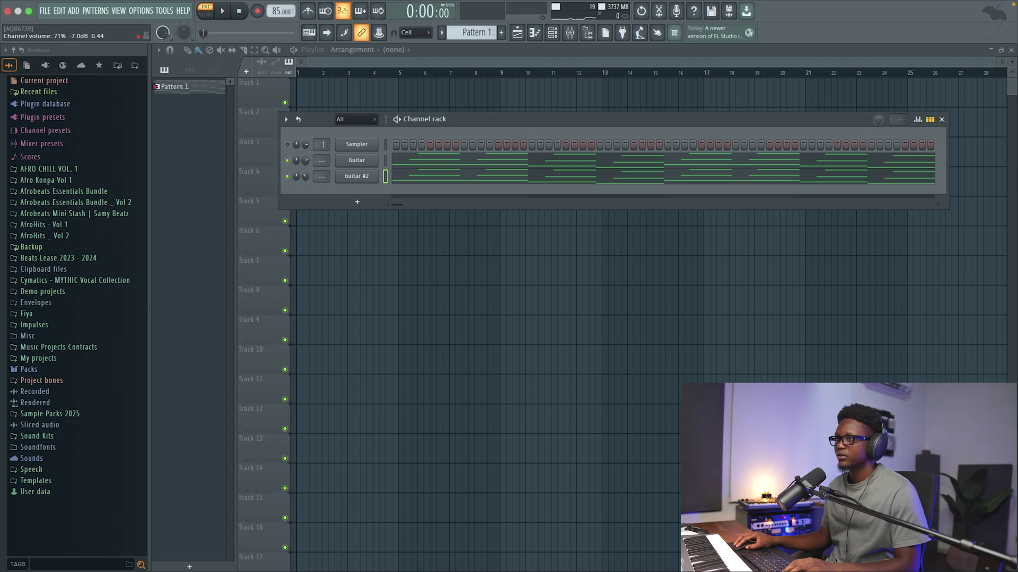
Step: Balance the two guitar channel volumes during playback, lowering Guitar slightly and setting Guitar #2 to 46%
key(space)
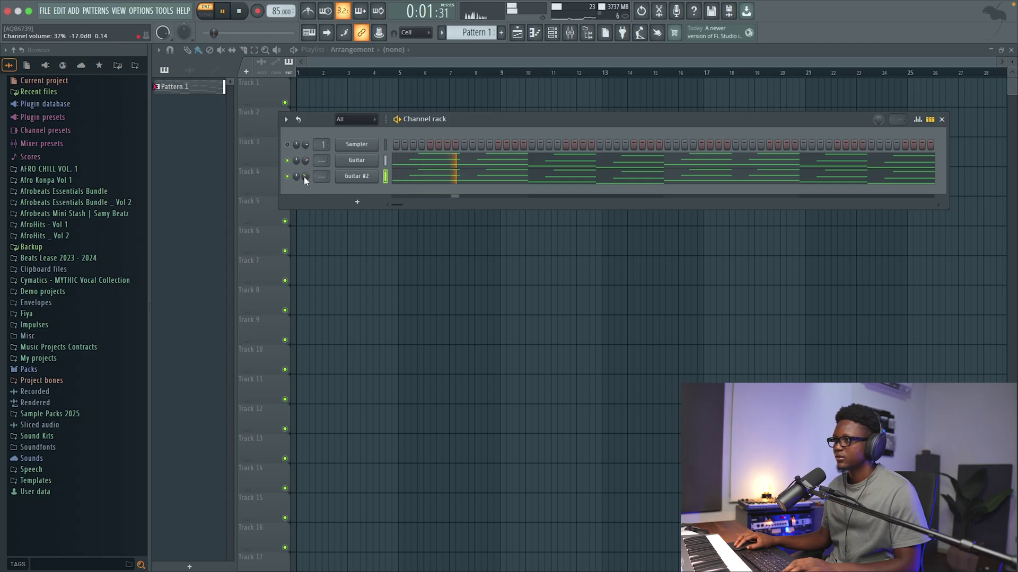
drag(304, 161, 304, 164)
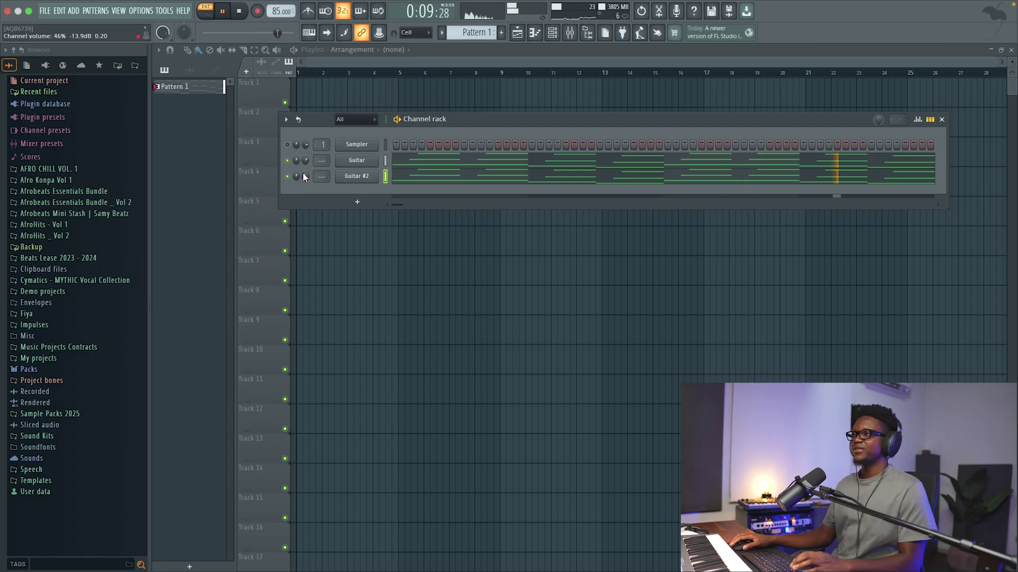
key(space)
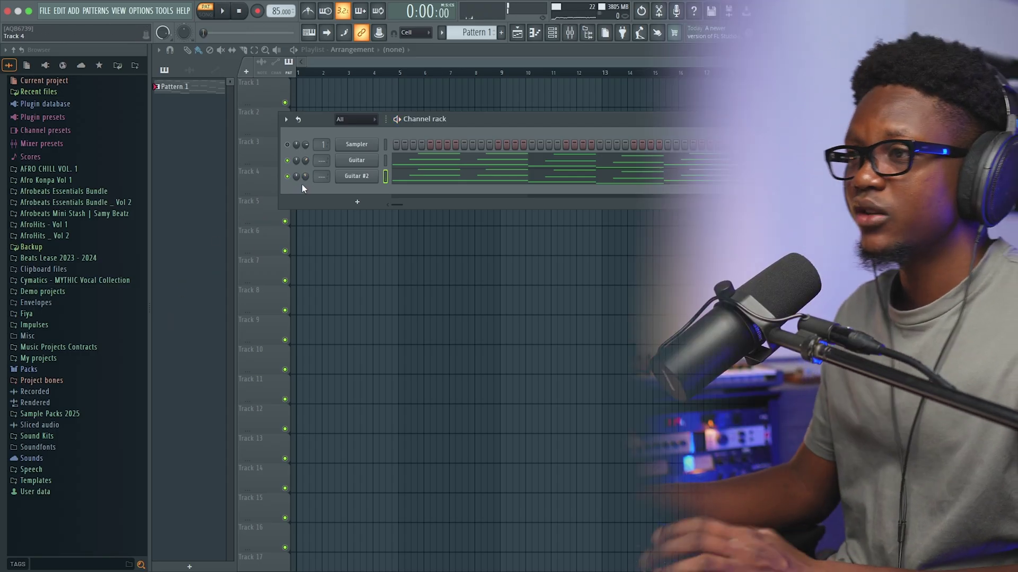
Step: Add a Sine Bass channel with four-step notes: B3 at bar 1, A4 at bar 2 and G4 at step 9 of bar 2
click(73, 11)
mouse_move(141, 128)
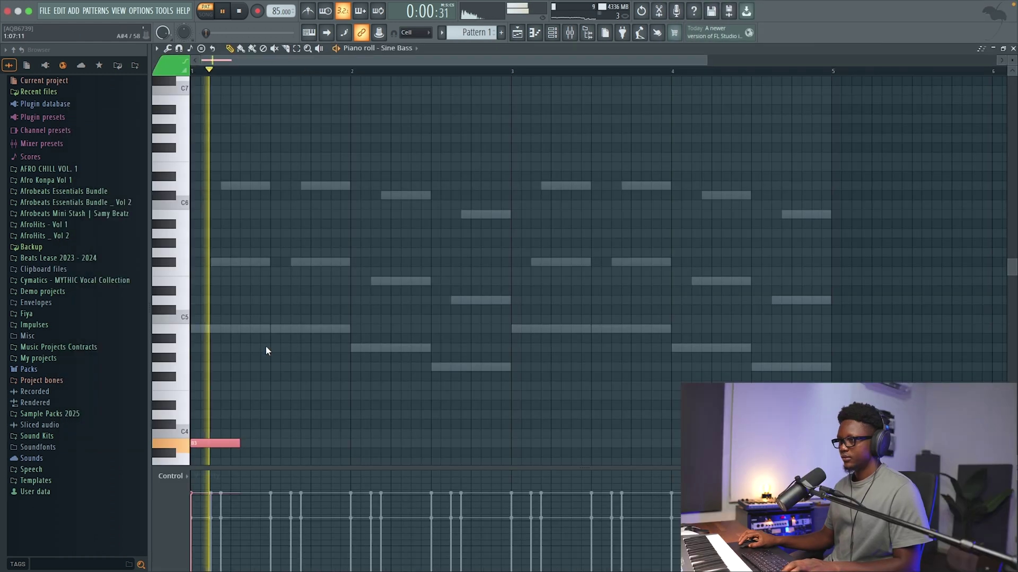
key(space)
click(365, 348)
click(434, 367)
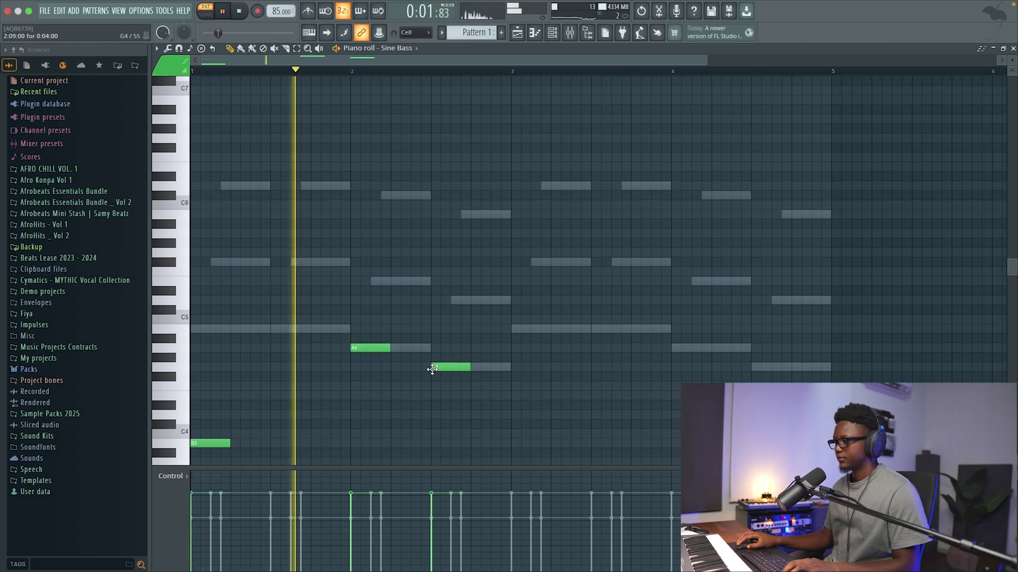
Step: Add a three-step B4 at the start of bar 3 and a five-step B3 at step 4 to the bass line
scroll(436, 347, down, 4)
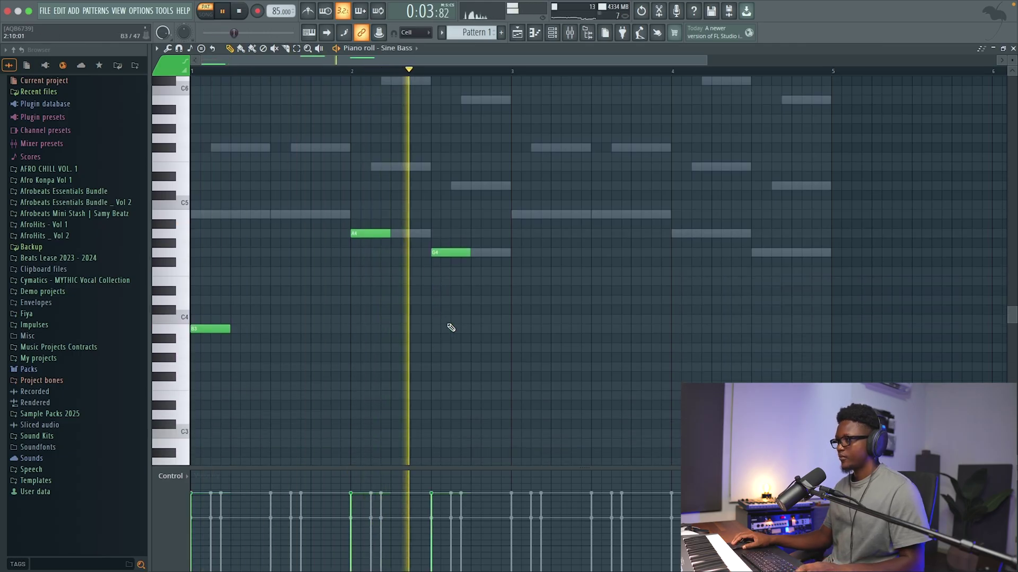
key(space)
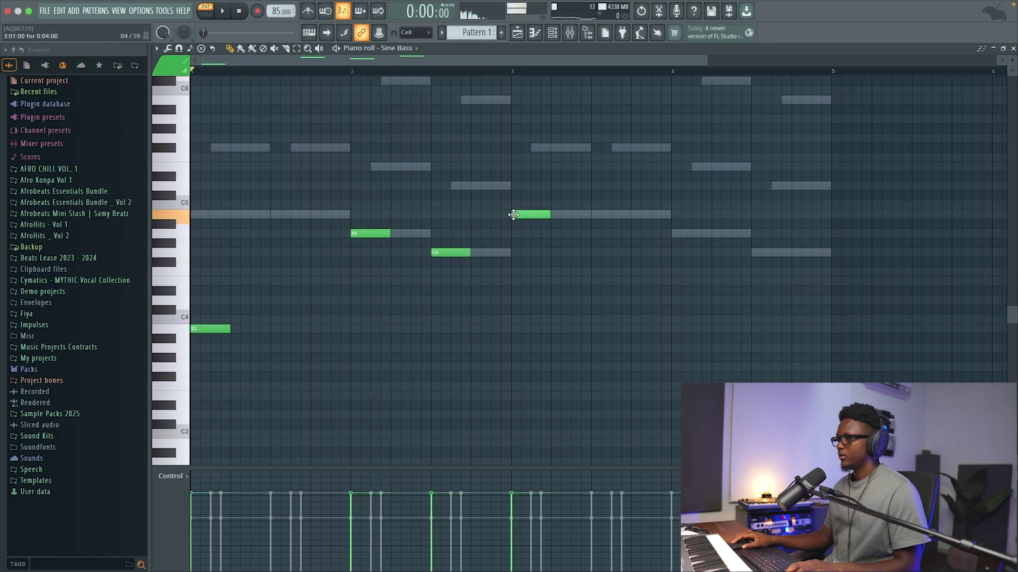
key(space)
drag(544, 217, 535, 217)
drag(579, 329, 589, 328)
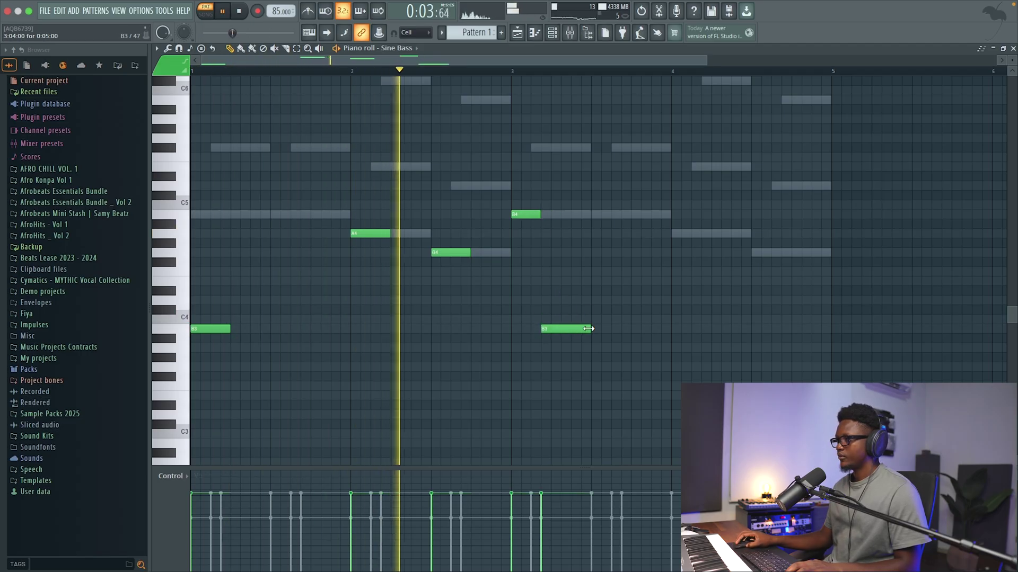
Step: Copy the A4 and G4 bass notes from bar 2 to the same positions in bar 4
drag(456, 267, 679, 250)
scroll(673, 257, up, 3)
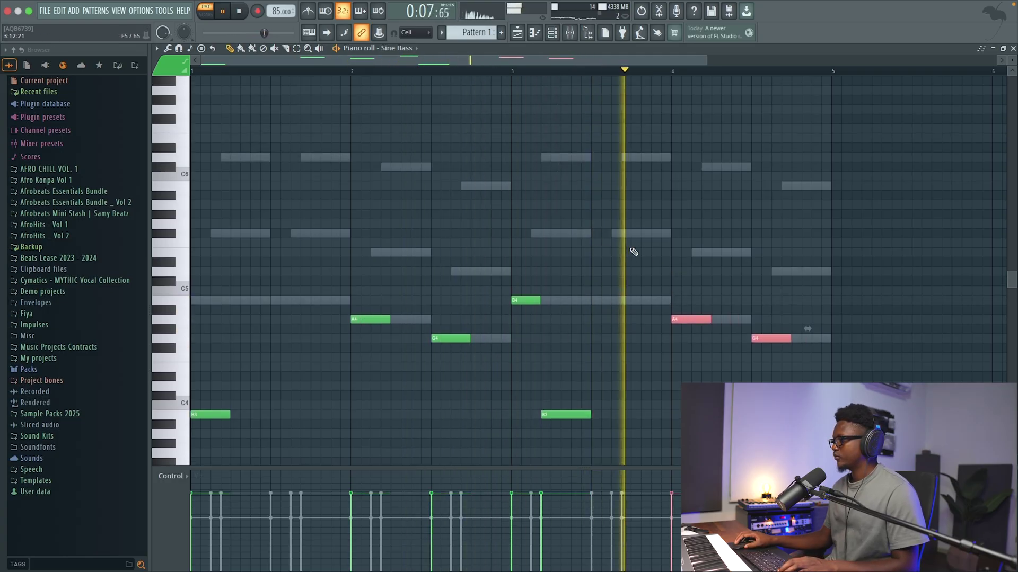
scroll(602, 252, right, 2)
Step: Add a four-step D5 at step 13 of bar 4, shorten that bar's G4 to three steps, and play the pattern
click(698, 273)
key(space)
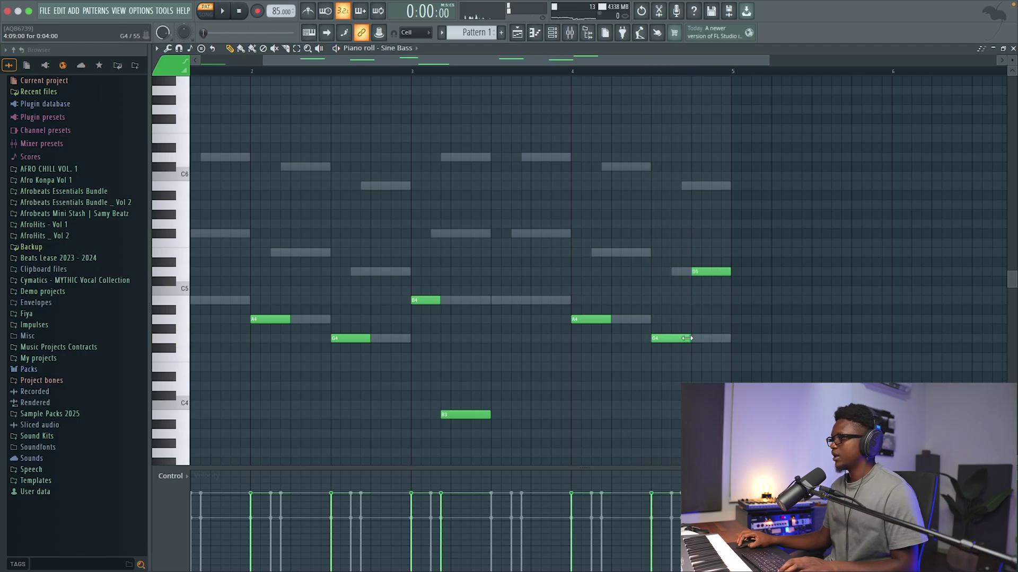
key(space)
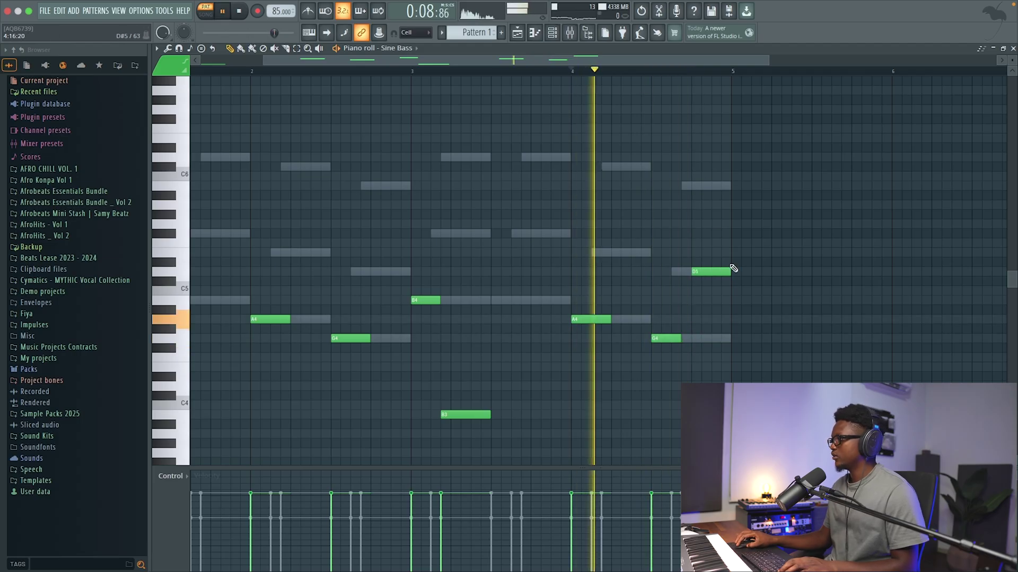
Step: Replace the long D5 in bar 4 with a descending run of one-step notes: D5 at step 12, B4 at step 13 and A4 at step 14
key(space)
click(695, 272)
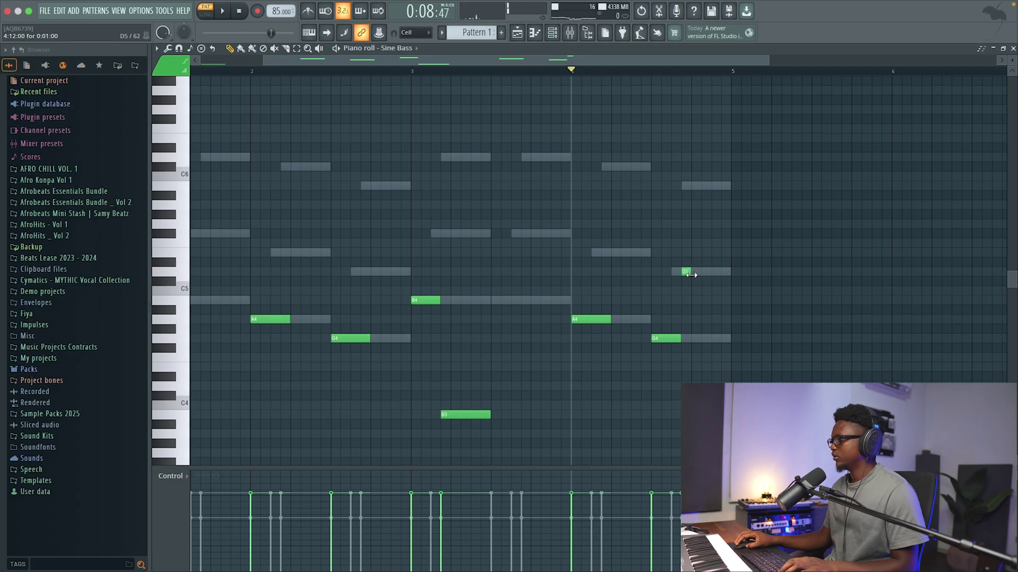
key(ctrl+Down)
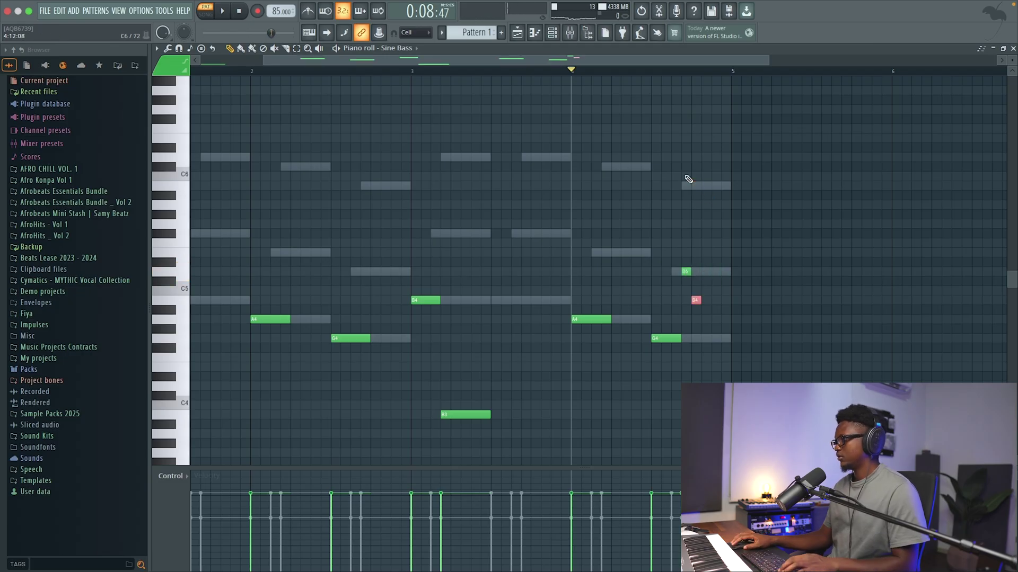
key(space)
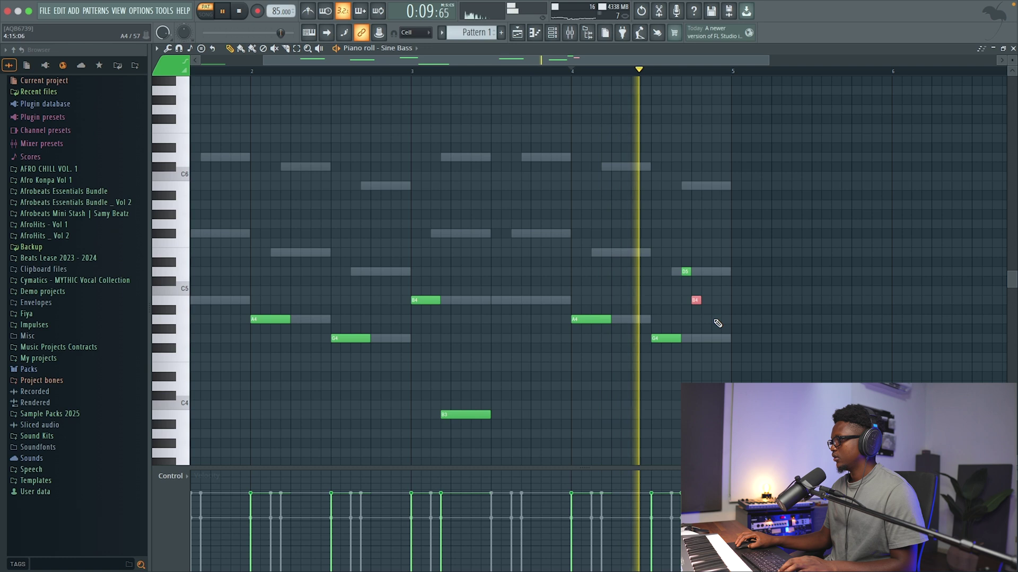
click(713, 338)
key(space)
drag(716, 338, 707, 320)
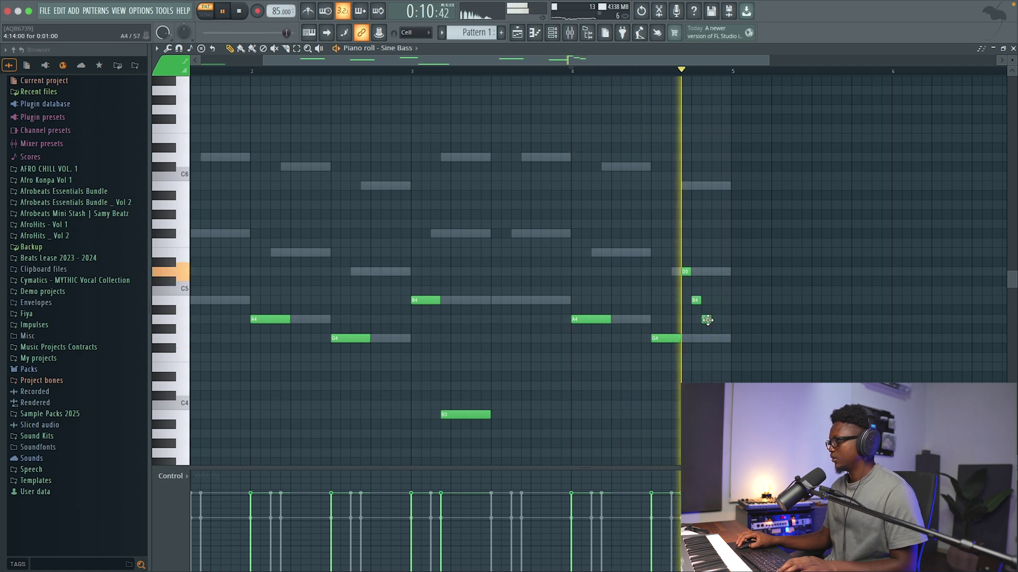
key(space)
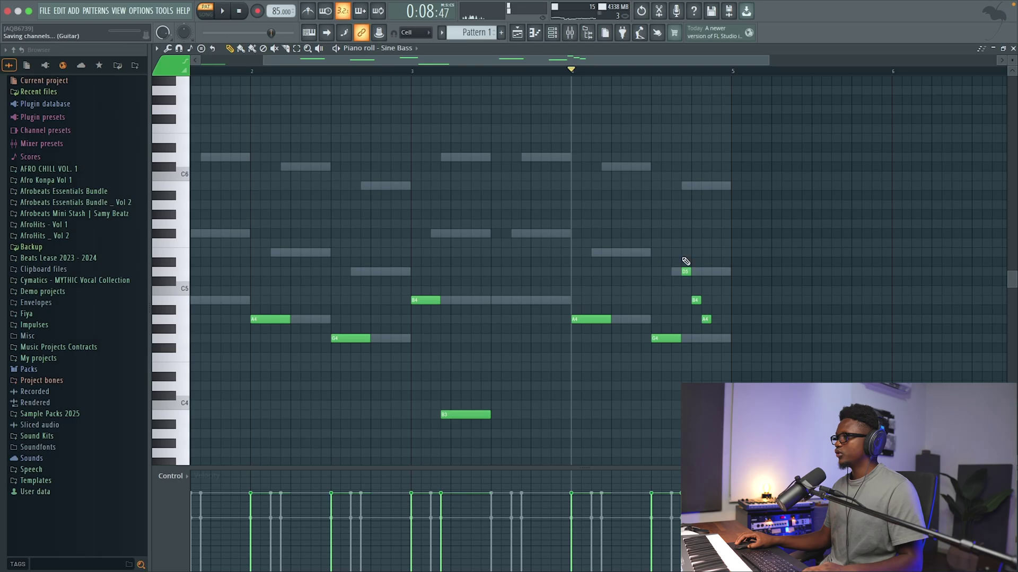
Step: Select the descending D5, B4 and A4 run in bar 4, set snapping to 1/2 step, and shorten each note to half a step
drag(724, 343, 682, 247)
click(411, 34)
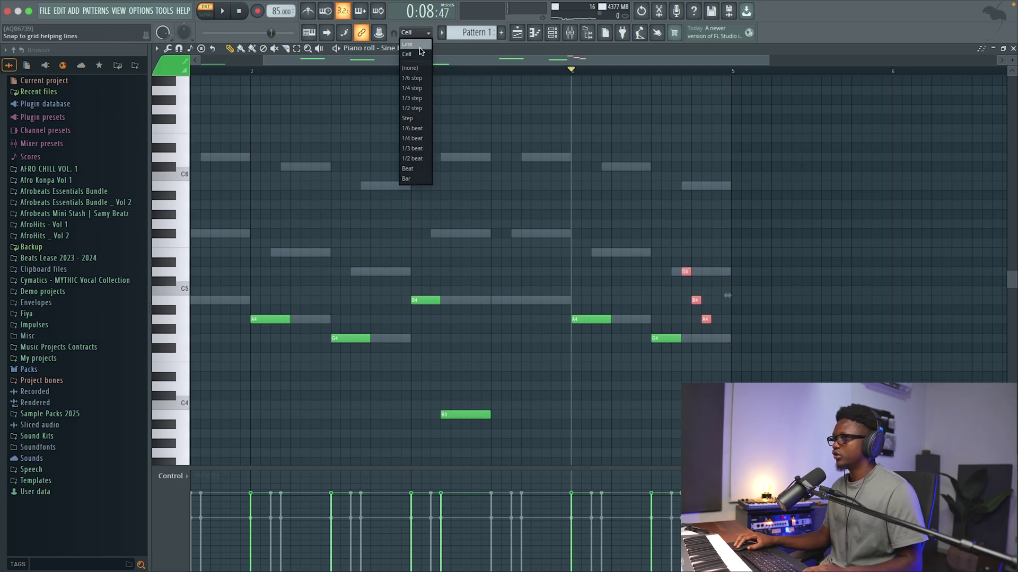
click(413, 88)
click(412, 34)
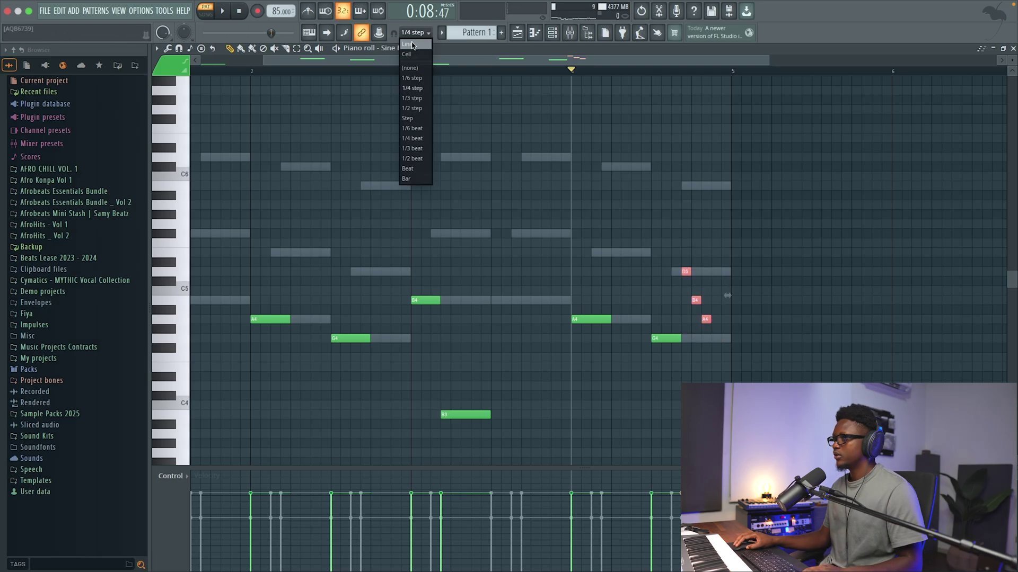
click(420, 98)
click(417, 34)
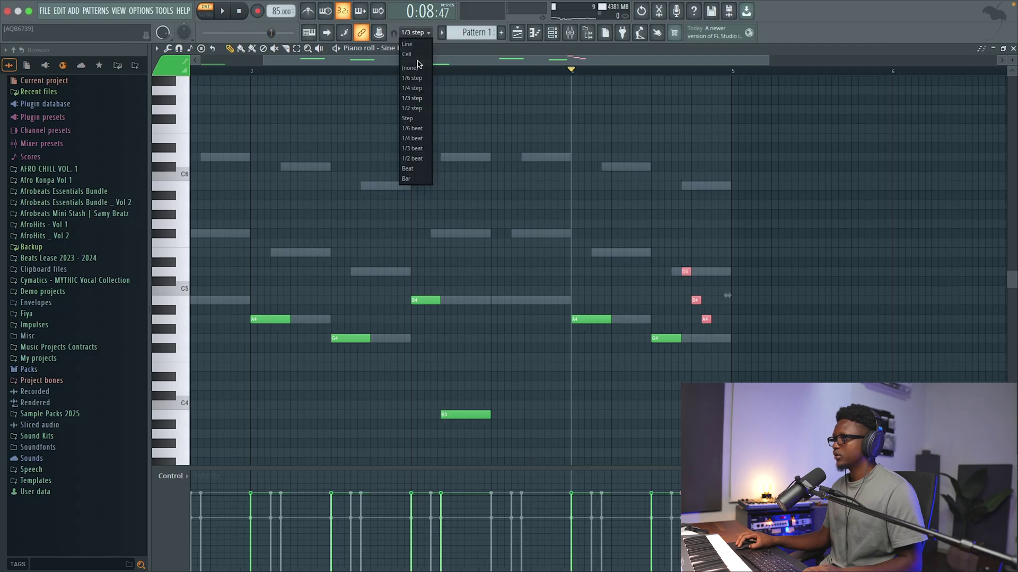
click(418, 109)
drag(767, 62, 672, 85)
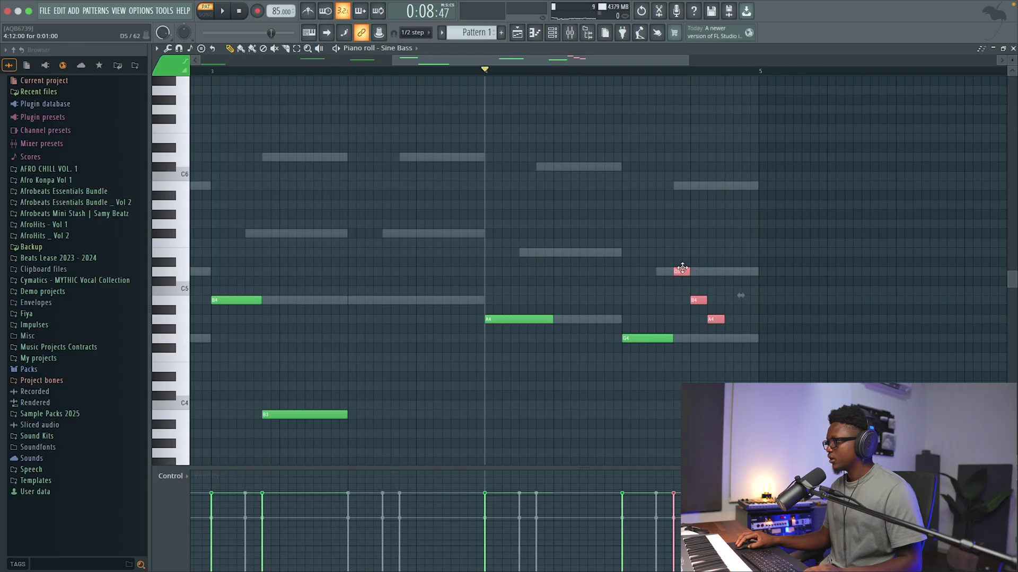
key(space)
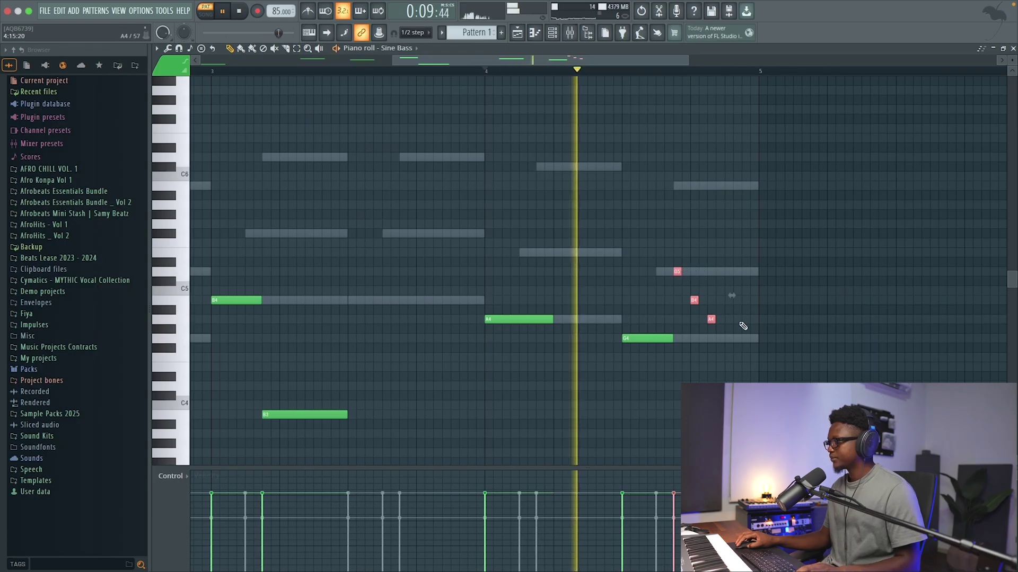
key(space)
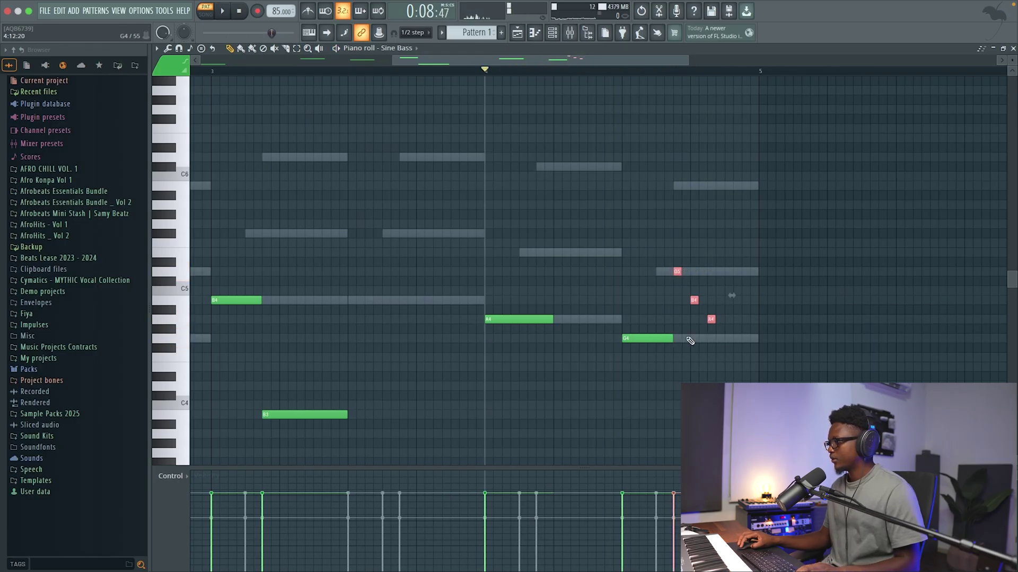
Step: Add a two-step G4 at step 15 of bar 4, play the bass line through, and close its piano roll
key(space)
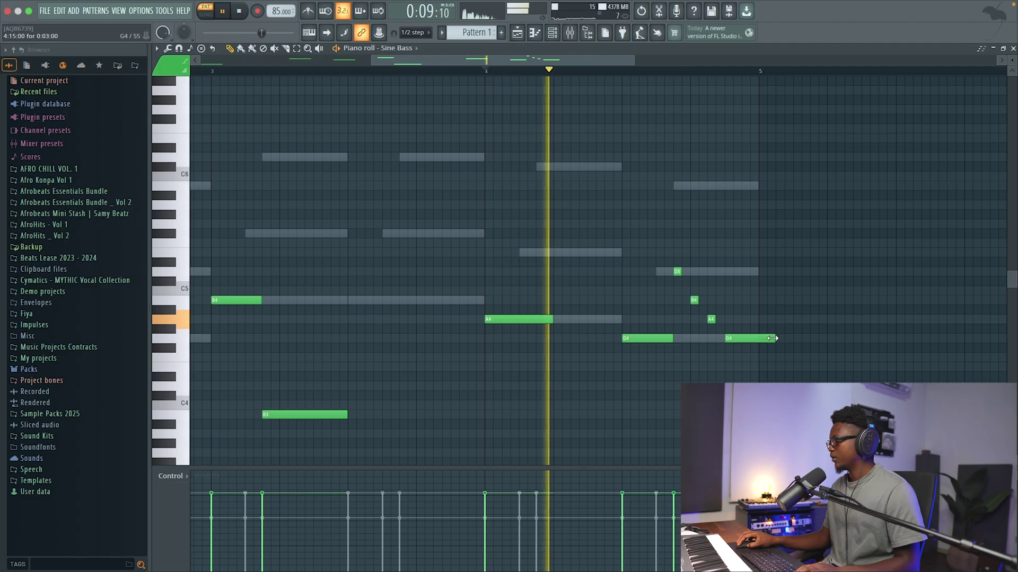
drag(774, 338, 757, 339)
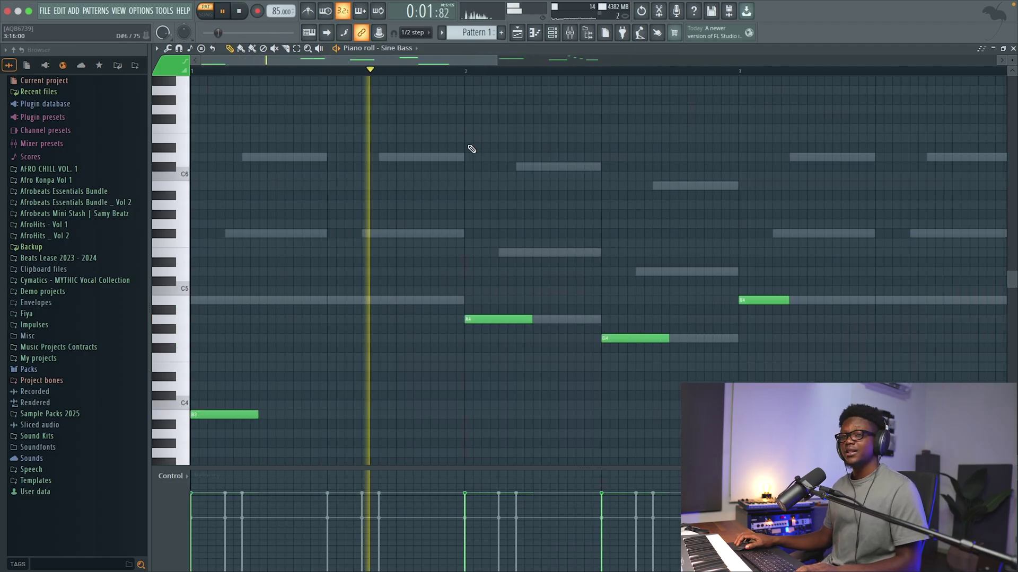
drag(501, 59, 657, 60)
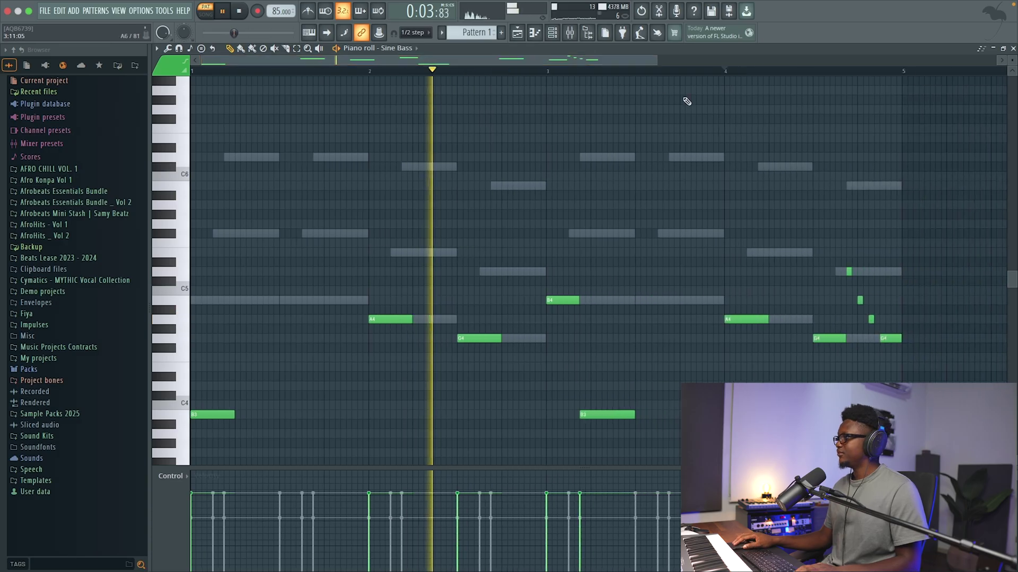
click(1012, 48)
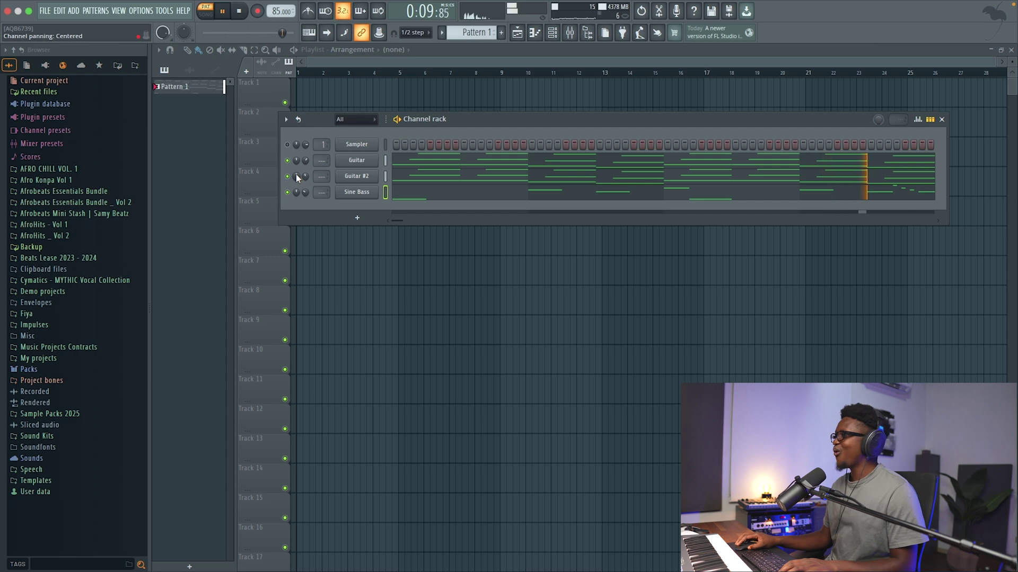
Step: Add a SKY_Keys instrument channel with the Key _ Bass preset and close the plugin window
click(74, 11)
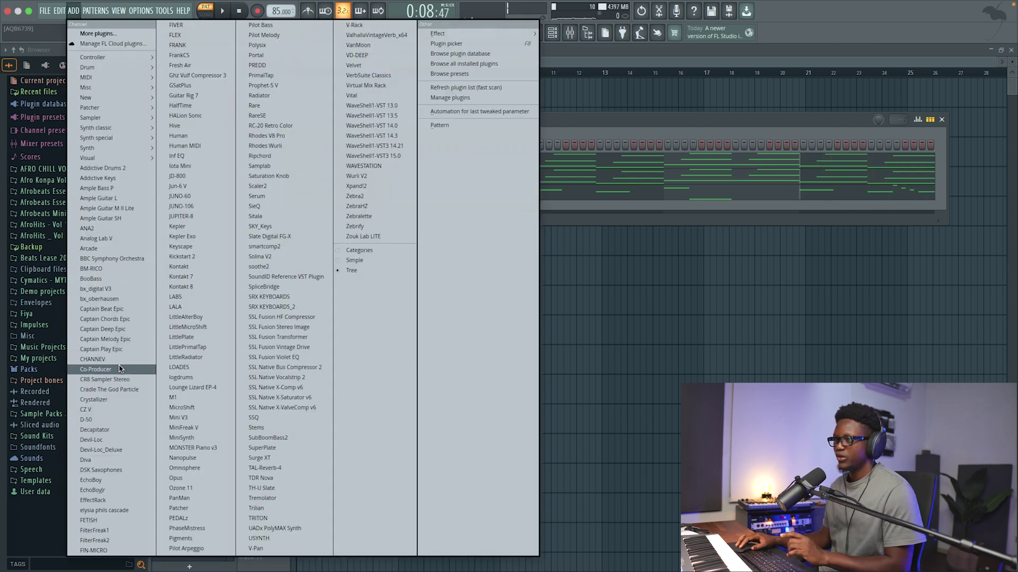
click(264, 228)
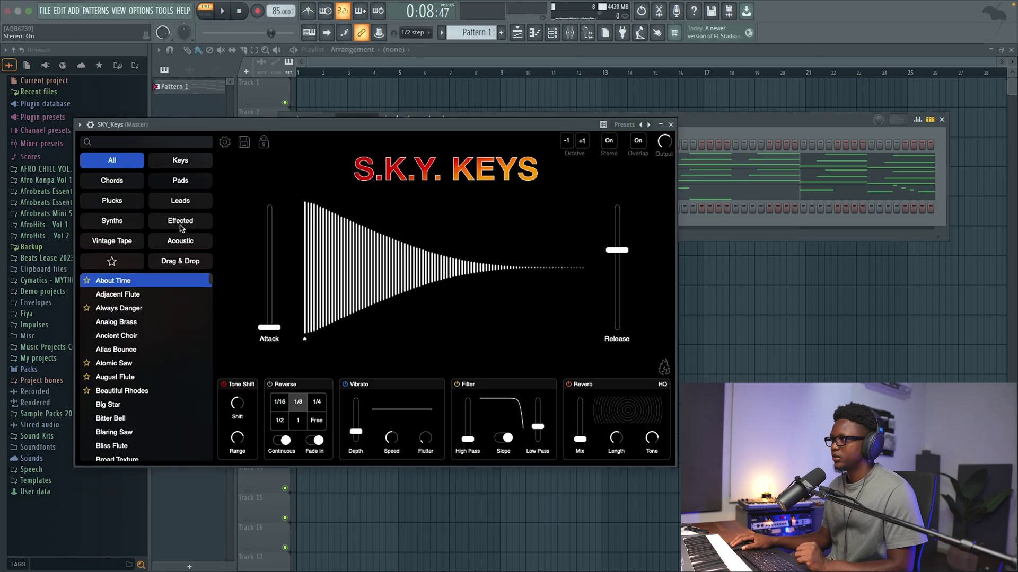
click(648, 125)
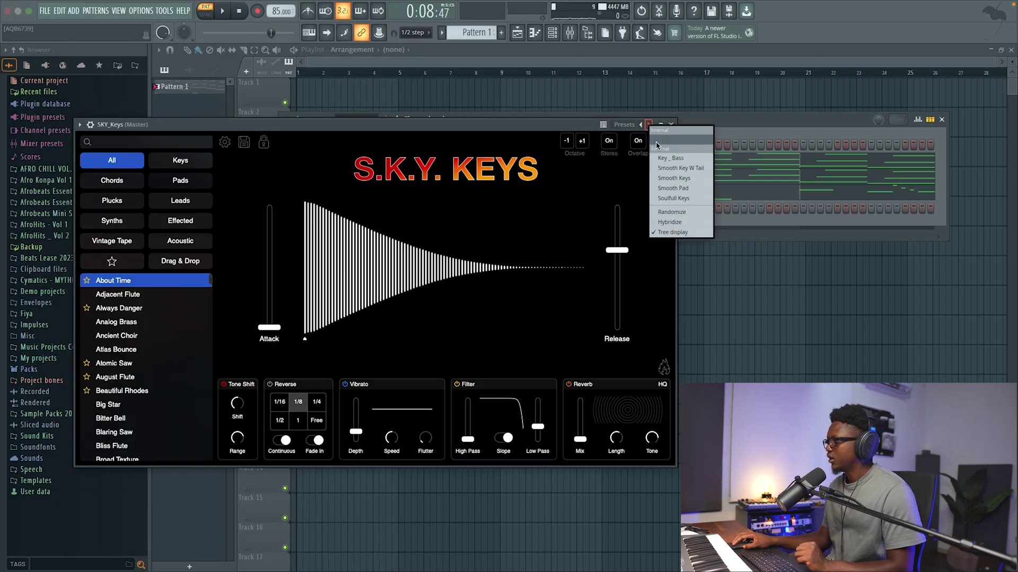
click(671, 158)
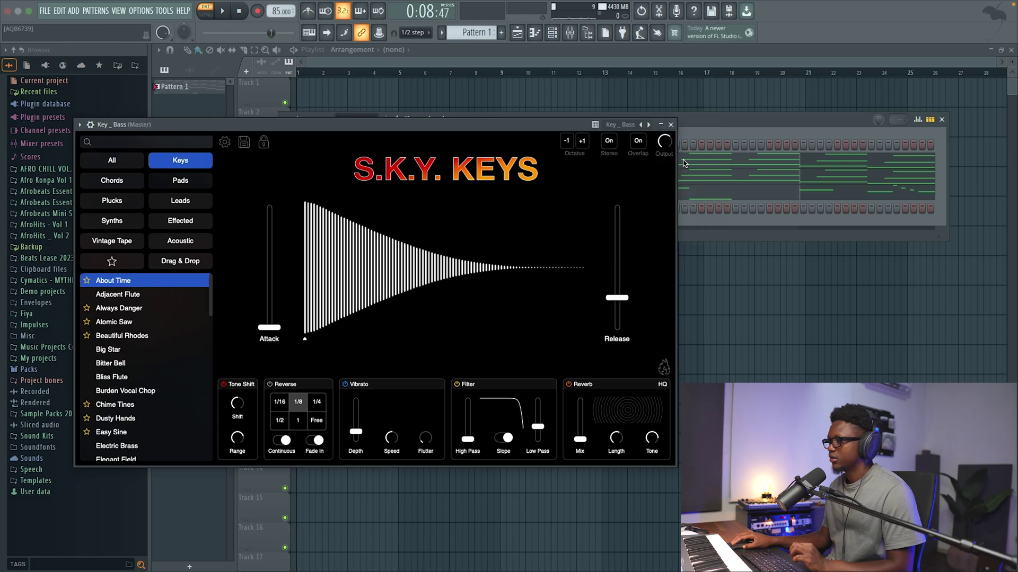
click(671, 124)
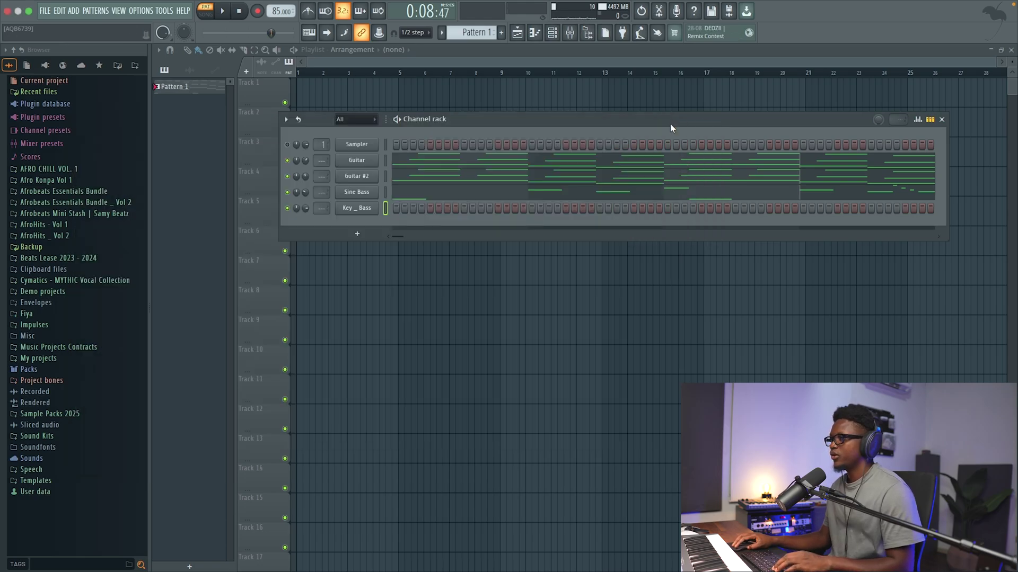
Step: Open the Key _ Bass channel's piano roll and set snapping back to Cell
right_click(371, 208)
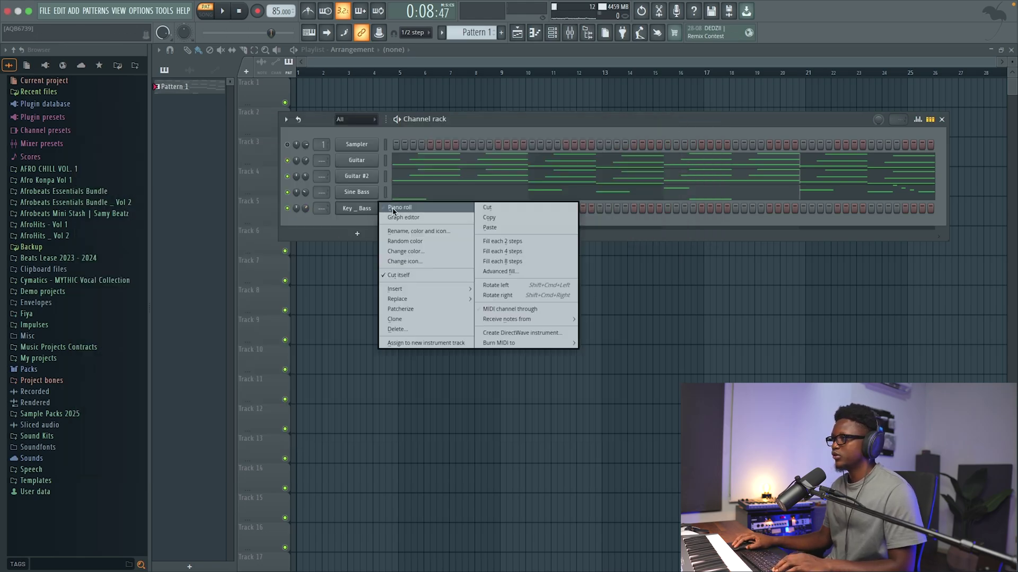
click(409, 207)
key(space)
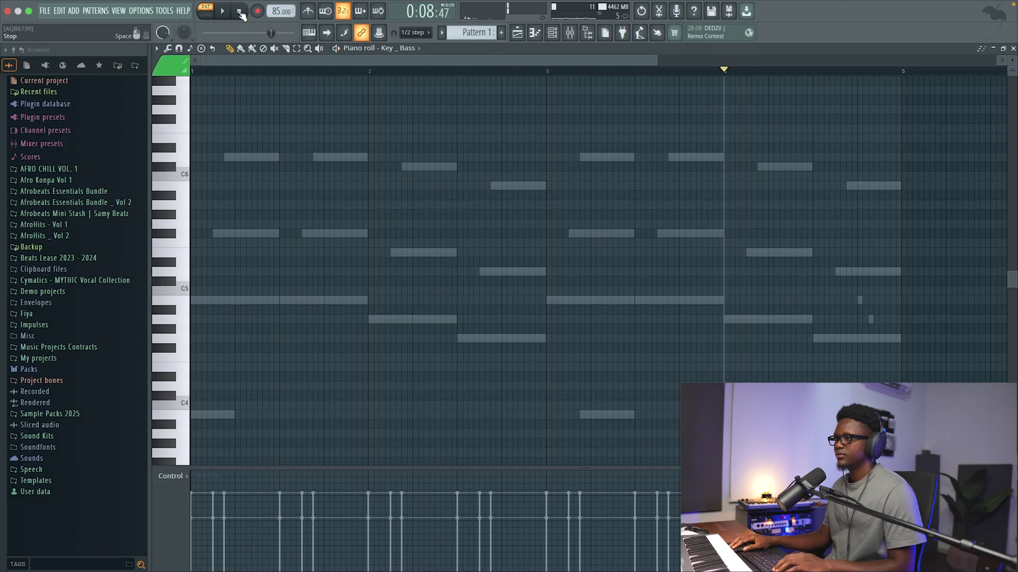
key(space)
click(423, 37)
click(416, 55)
key(space)
Step: Place two one-step notes in bar 1 of Key _ Bass: B2 at step 7 and B3 at step 15
click(260, 300)
key(space)
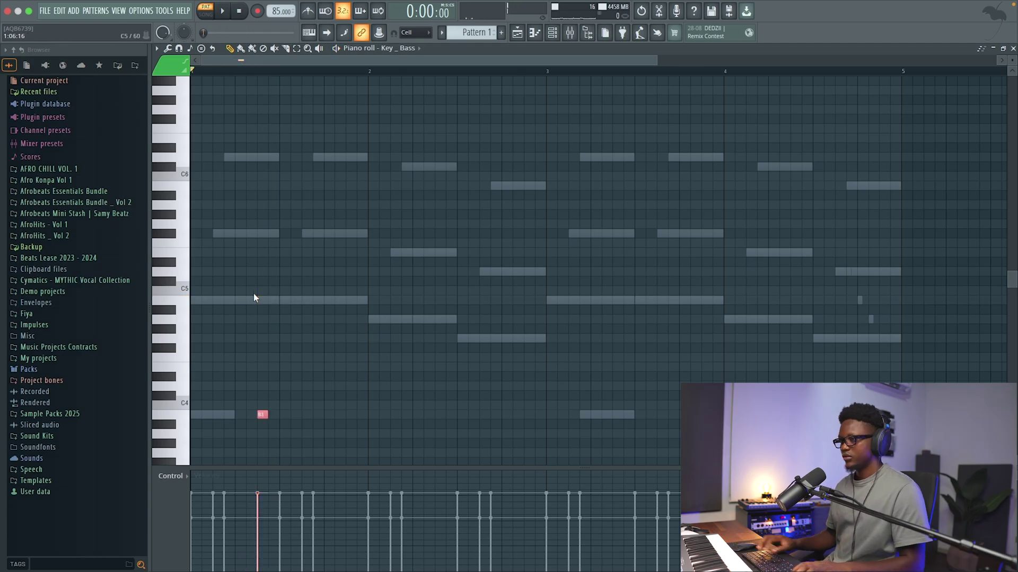
key(space)
scroll(255, 297, down, 4)
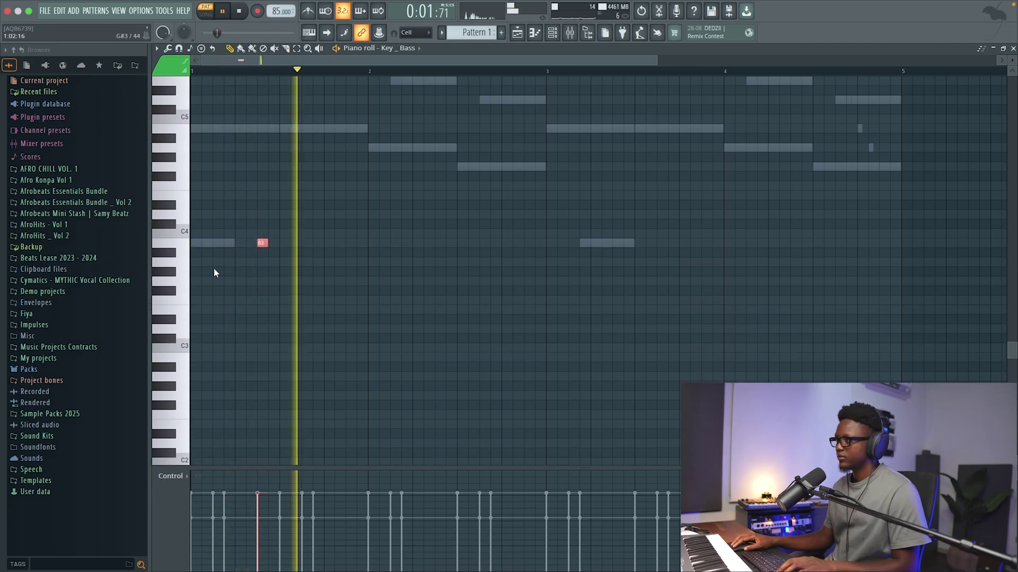
key(space)
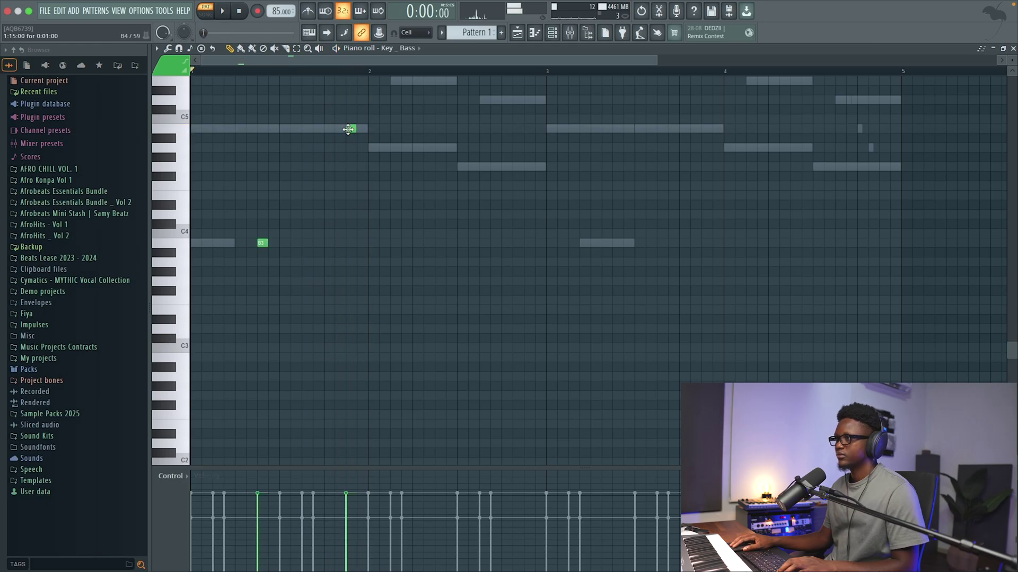
scroll(358, 132, up, 2)
scroll(354, 169, right, 2)
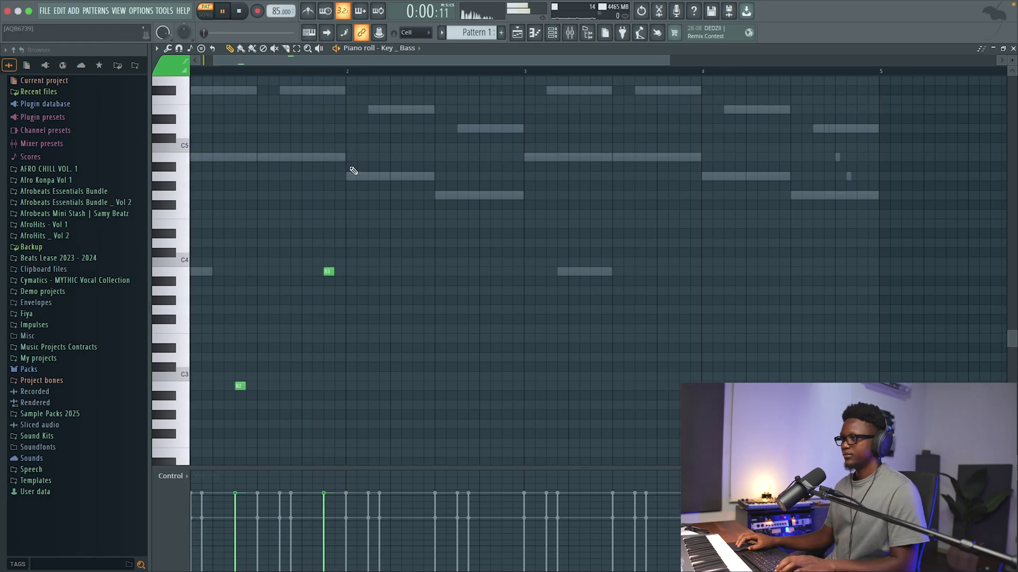
scroll(320, 250, left, 2)
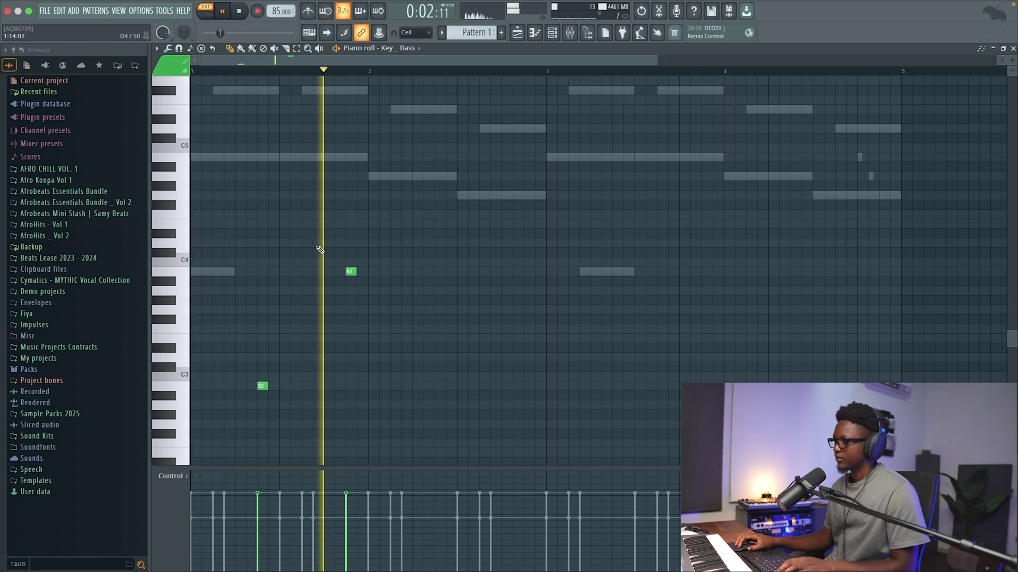
Step: Add one-step A and G notes at steps 6 and 15 of bar 2, and lower both two octaves to A2 and G2
click(427, 178)
key(space)
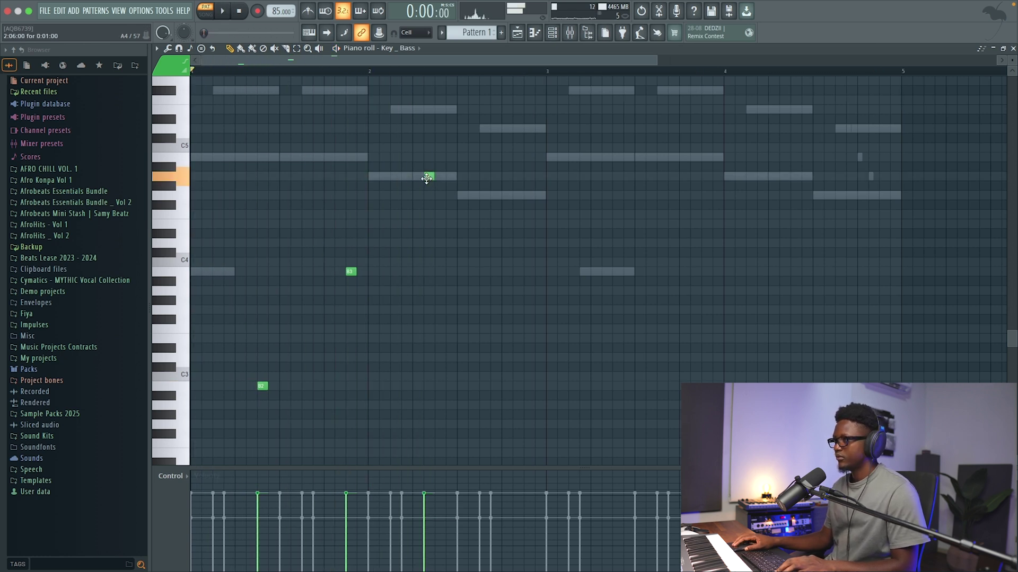
click(518, 196)
drag(538, 205, 383, 164)
key(ctrl+Down)
key(ctrl+Down)
key(space)
Step: Play the pattern and move the A2 in bar 2 to step 7
drag(377, 281, 334, 265)
scroll(370, 250, up, 1)
scroll(369, 249, down, 4)
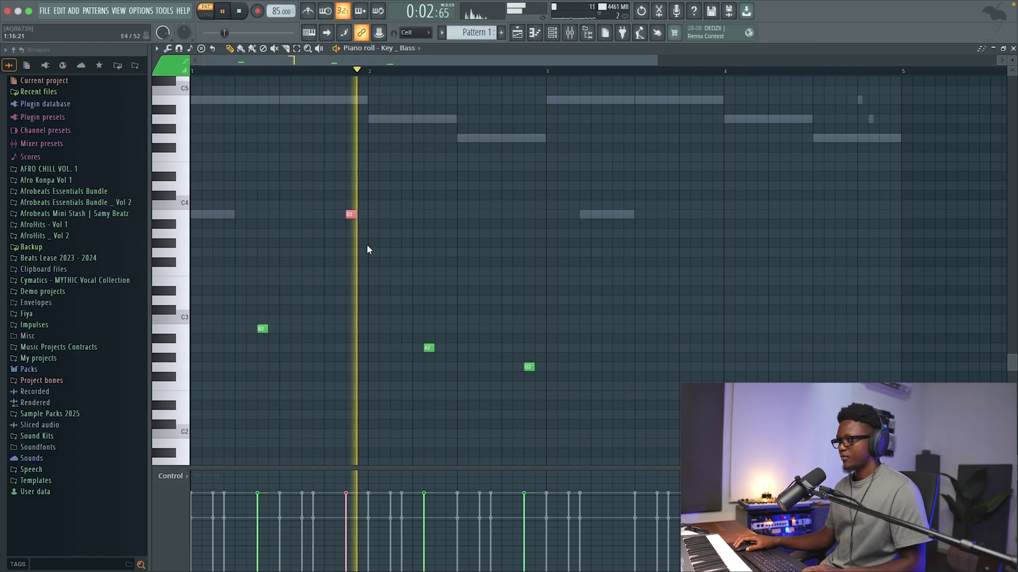
key(space)
key(space)
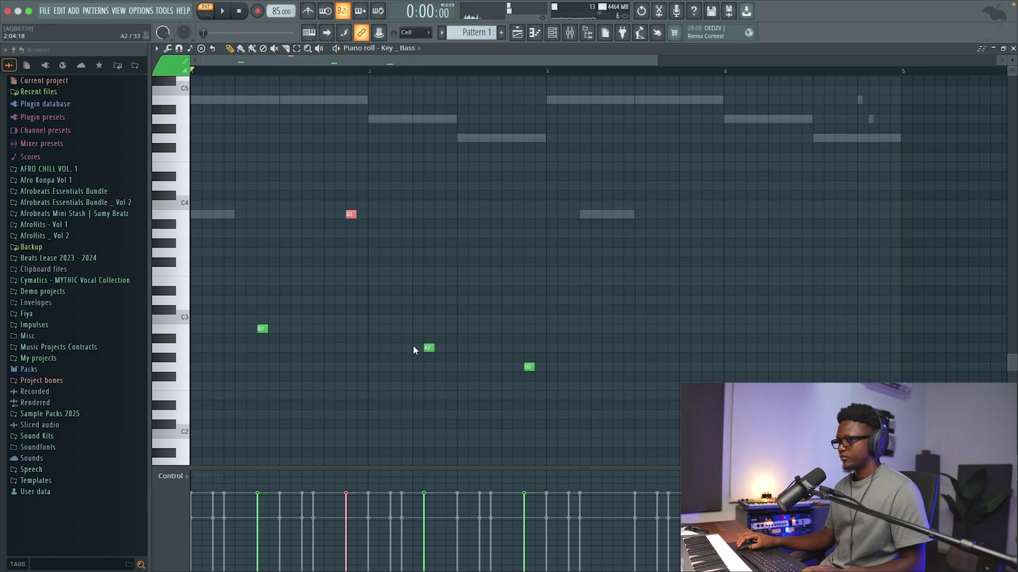
drag(428, 348, 259, 214)
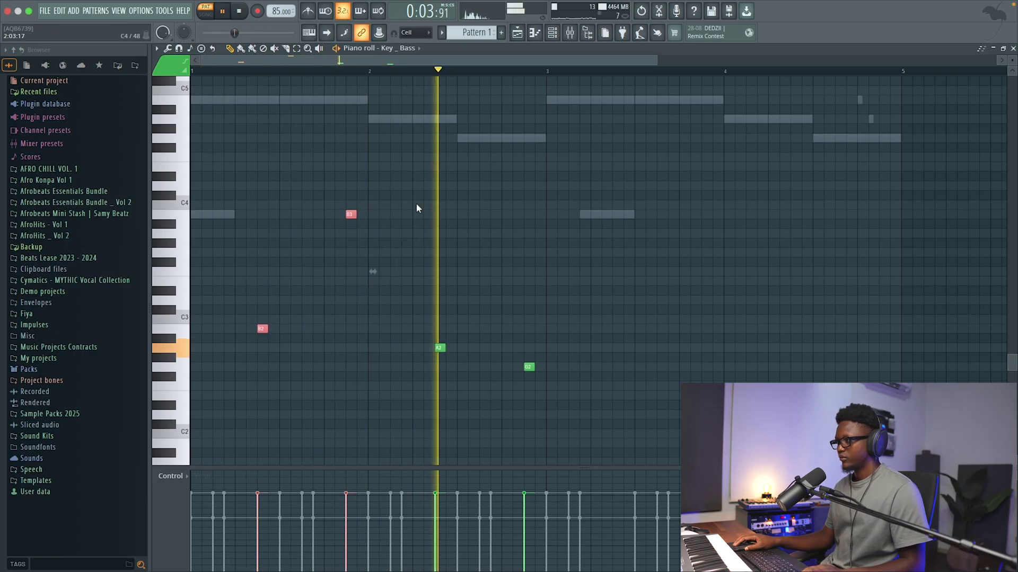
Step: Lower the two bar 1 notes by an octave to B1 and B2, and play the pattern
key(space)
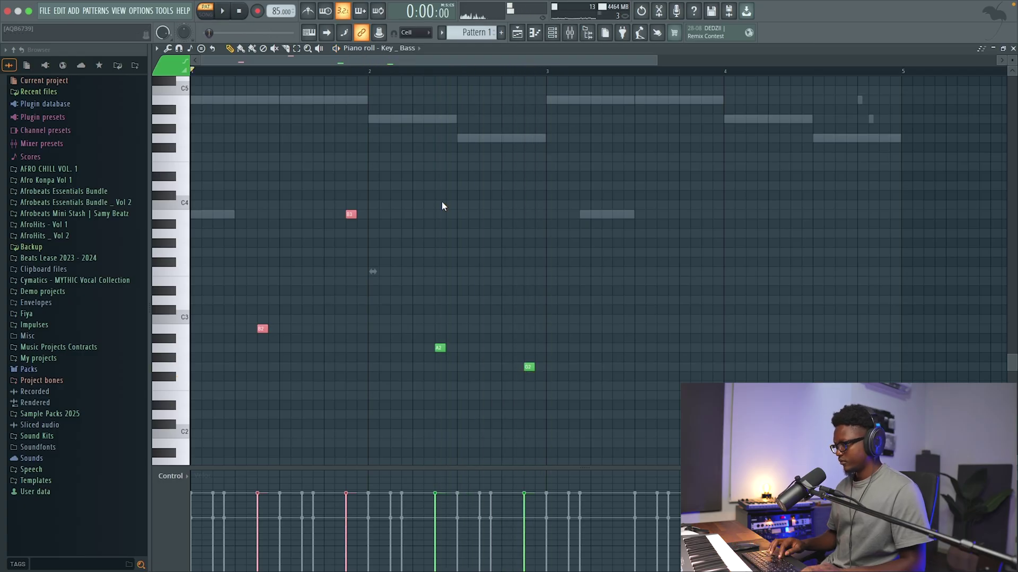
key(ctrl+Down)
key(ctrl+d)
key(space)
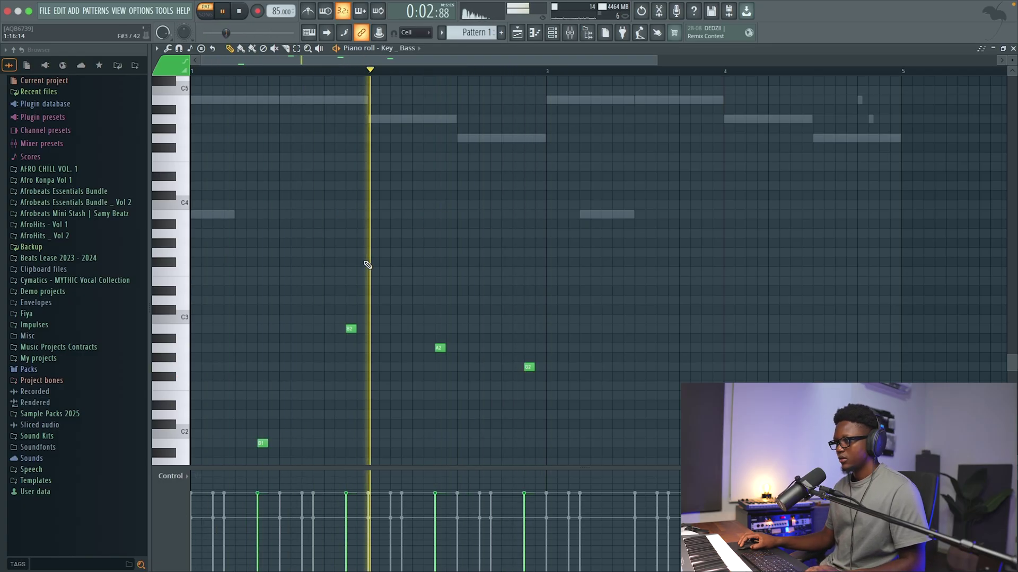
Step: Select the A2 and G2 notes in bar 2 and listen to the pattern from the start
drag(535, 382, 423, 320)
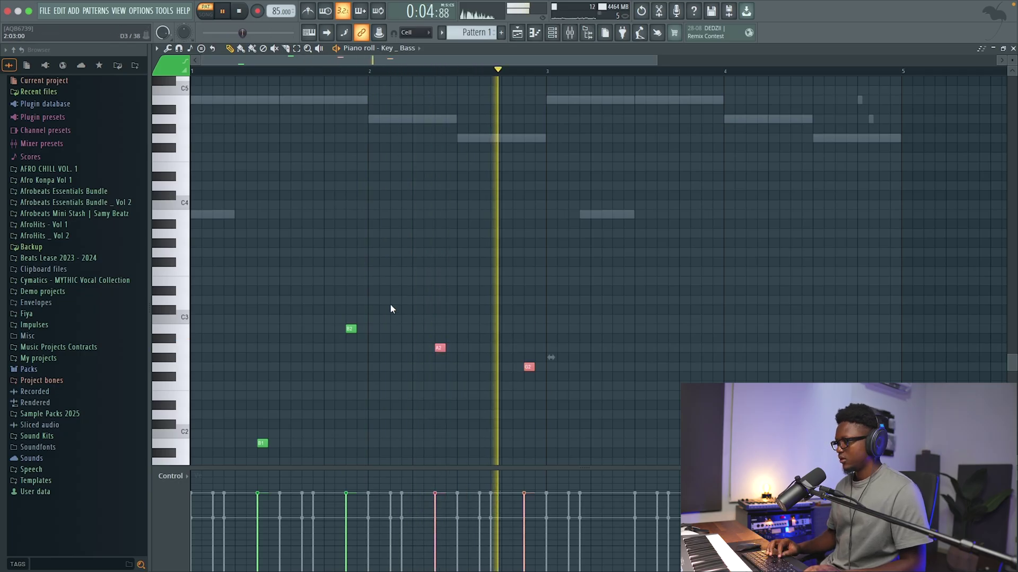
key(space)
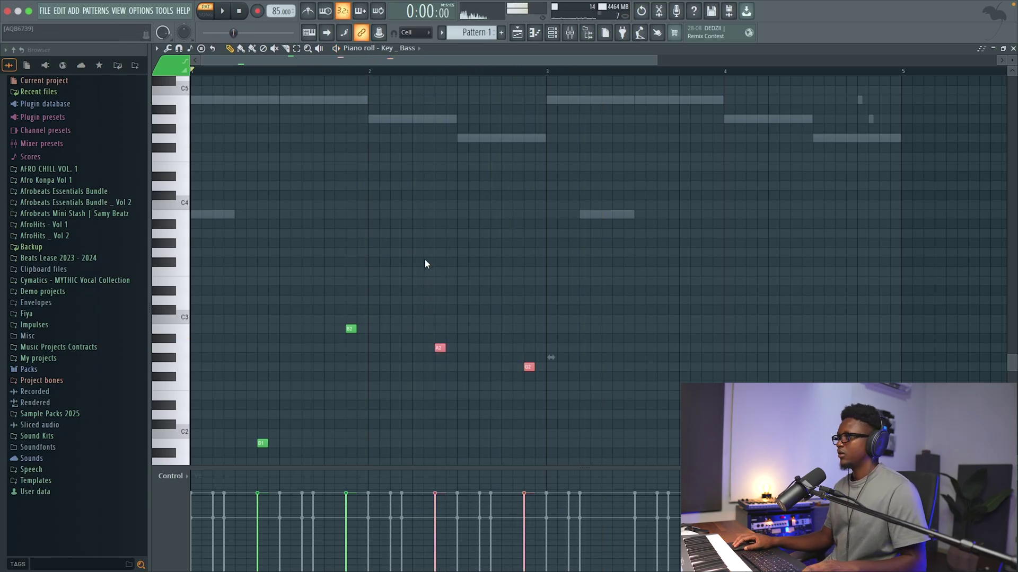
key(space)
scroll(420, 251, down, 1)
scroll(421, 256, down, 4)
scroll(421, 256, up, 5)
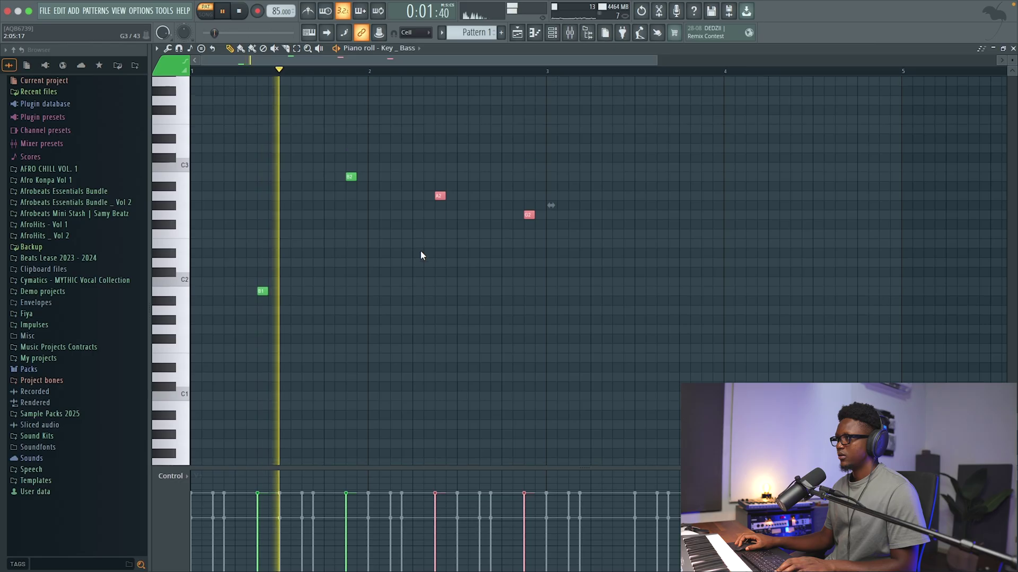
Step: Save the project, duplicate the two-bar Key _ Bass phrase into bars 3 and 4, and close the piano roll
key(ctrl+d)
key(ctrl+s)
key(ctrl+a)
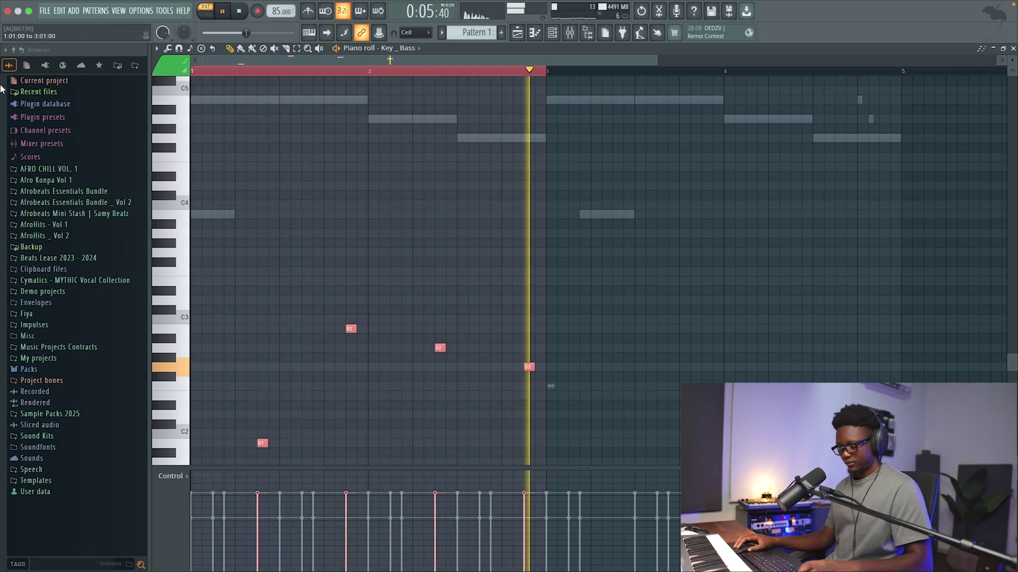
key(ctrl+b)
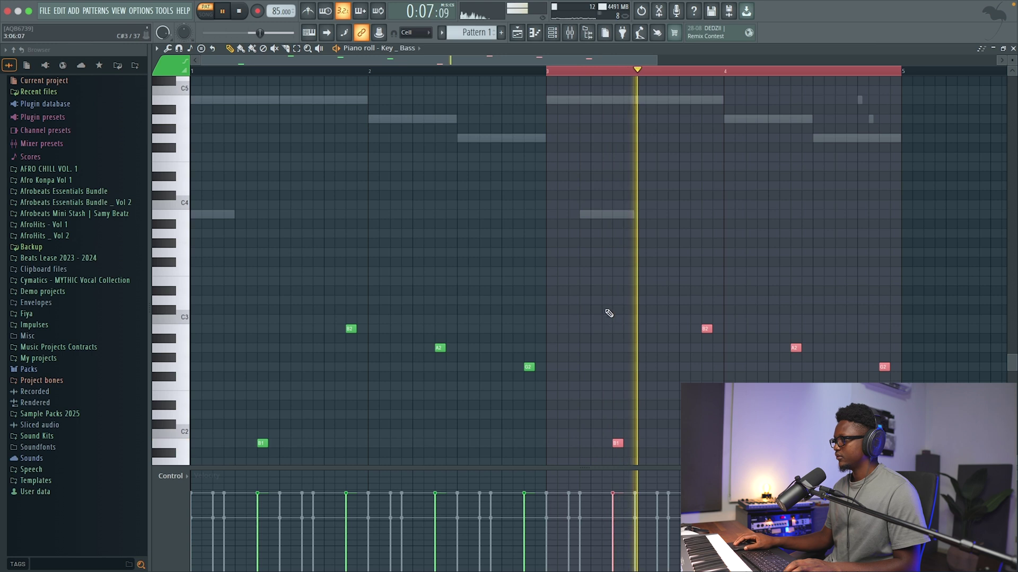
key(ctrl+d)
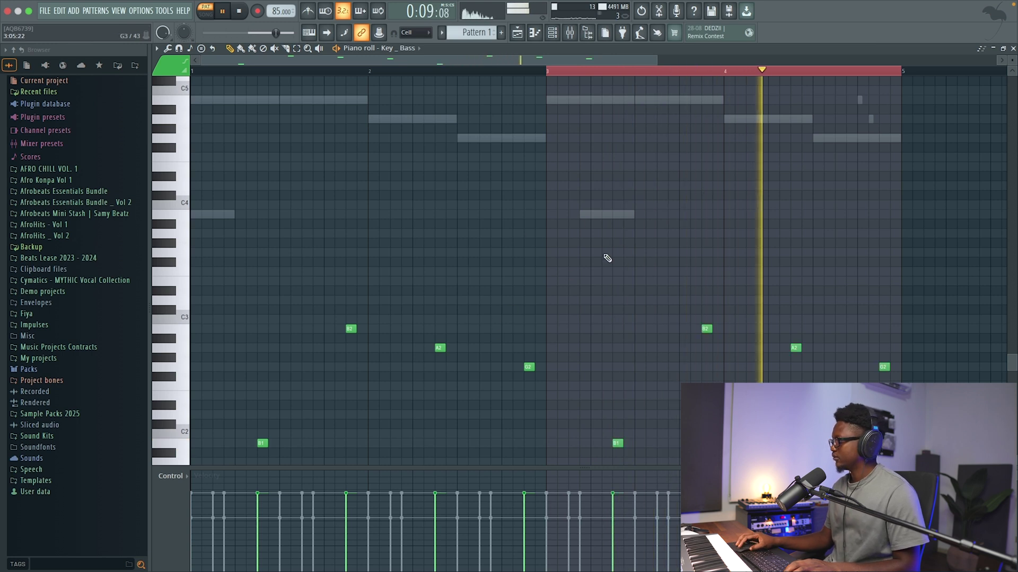
click(1012, 49)
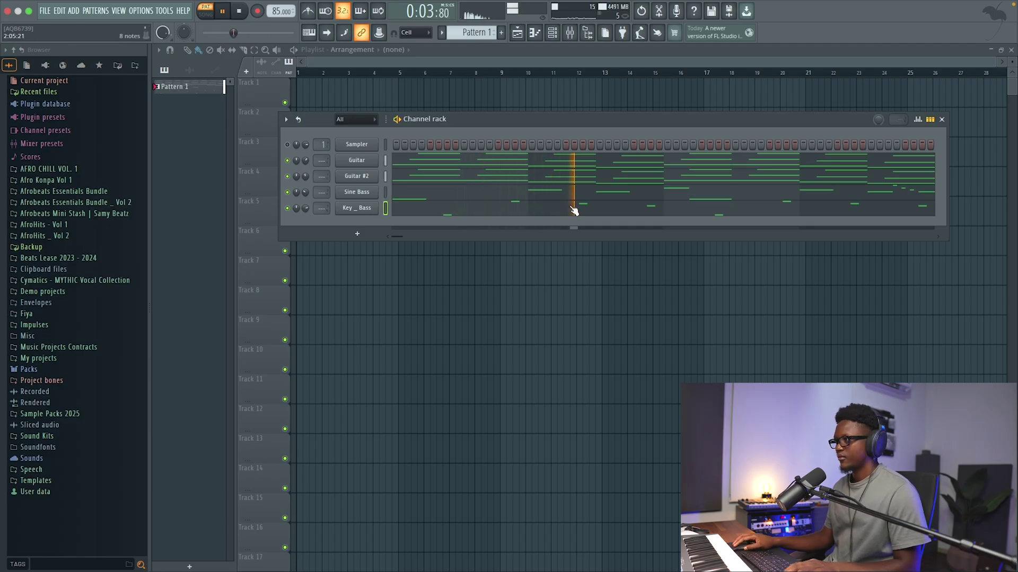
Step: Shorten the B3 note in bar 3 of the Sine Bass to three steps and listen to the pattern
click(636, 215)
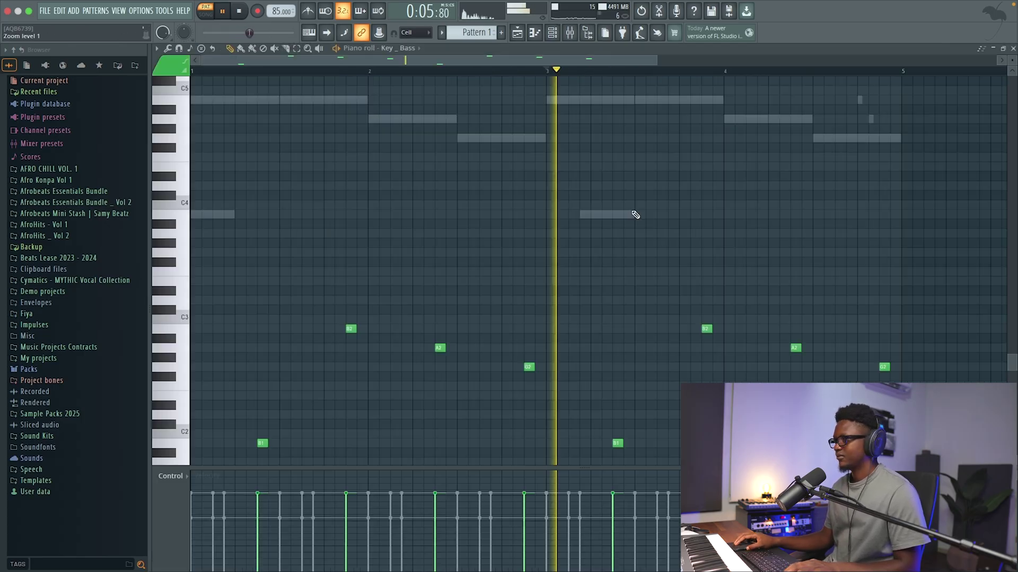
key(space)
click(1013, 49)
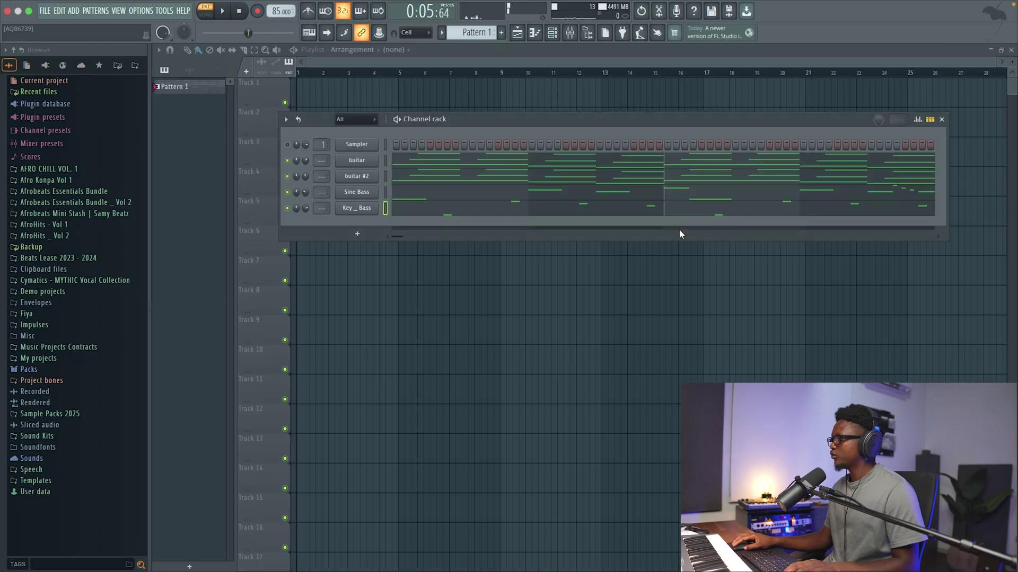
click(724, 197)
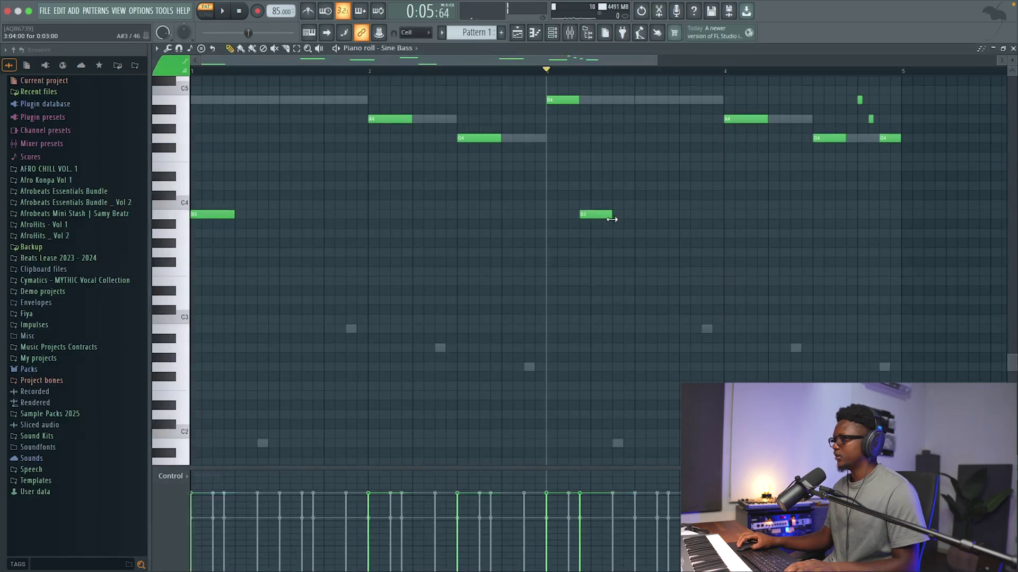
key(space)
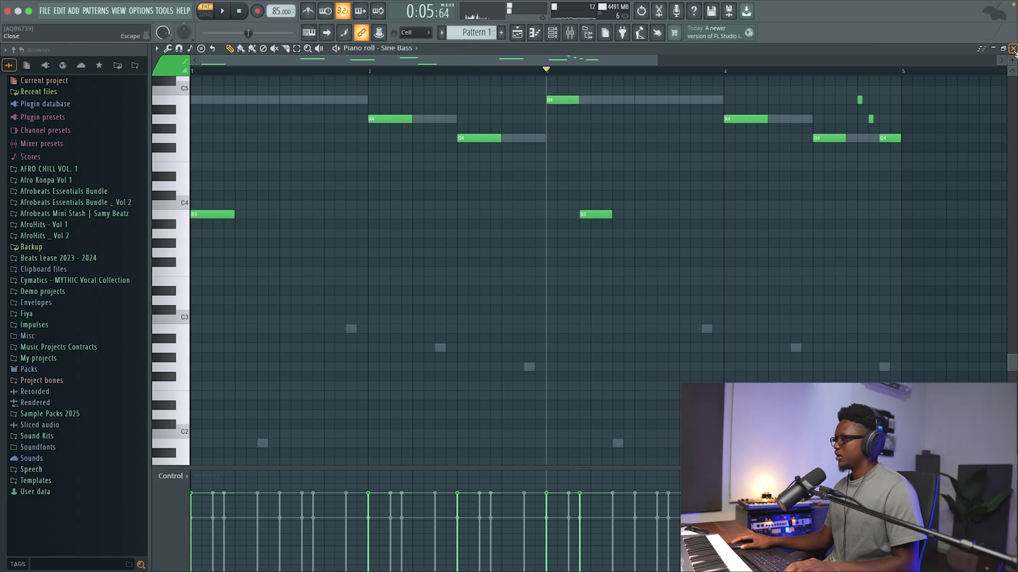
click(1013, 48)
Step: Raise the Key _ Bass B1 notes in bars 1 and 3 by an octave to B2 and play the pattern
click(464, 212)
drag(682, 456, 198, 386)
key(ctrl+Up)
key(space)
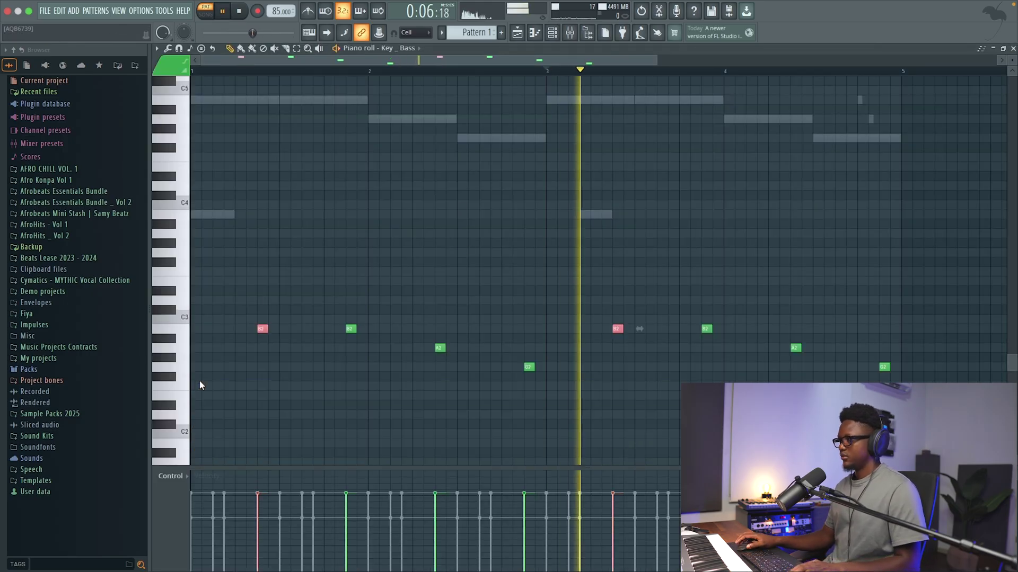
Step: Lower the last Key _ Bass notes of bars 1 and 3 by an octave to B1 and listen to the pattern
key(space)
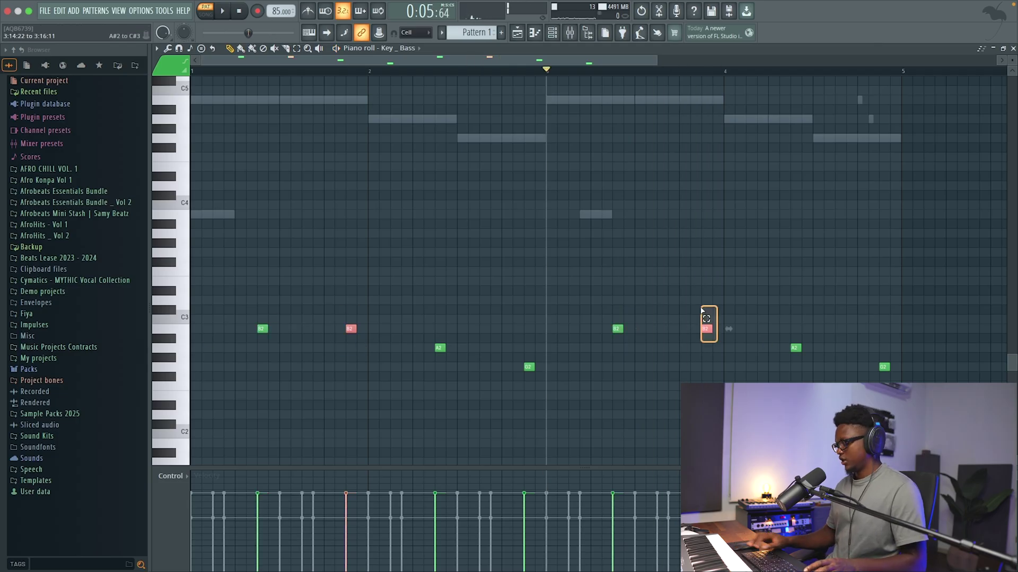
key(ctrl+Down)
key(space)
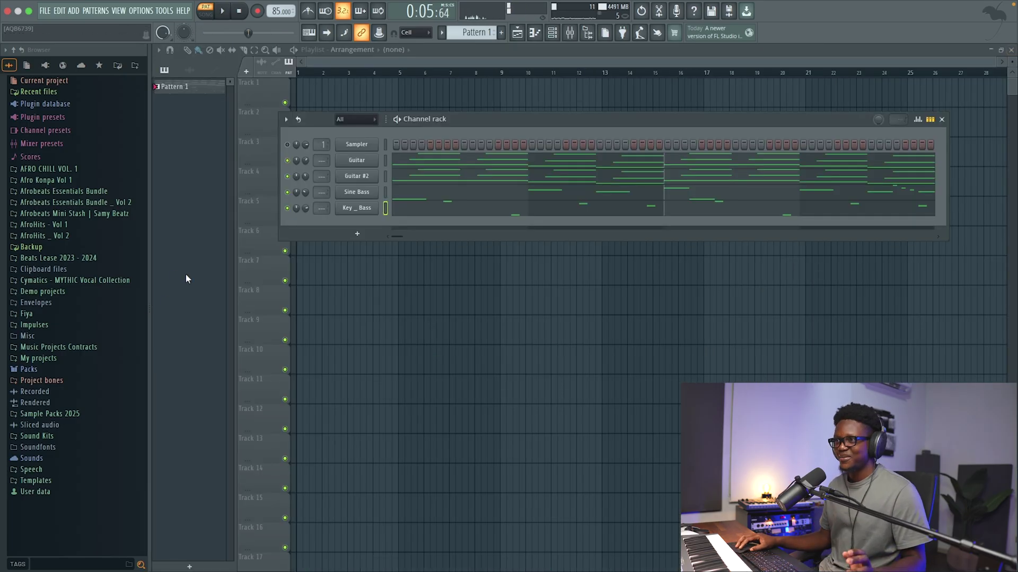
Step: Audition the percussion and snare samples in the Update _ Aug:Sep folder of Afrobeats Mini Stash
click(77, 214)
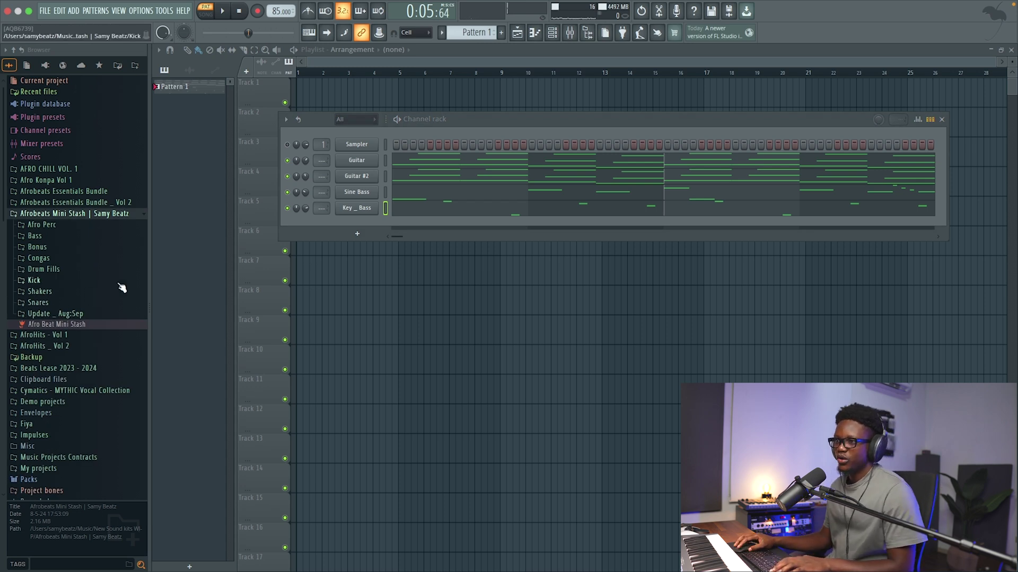
click(47, 315)
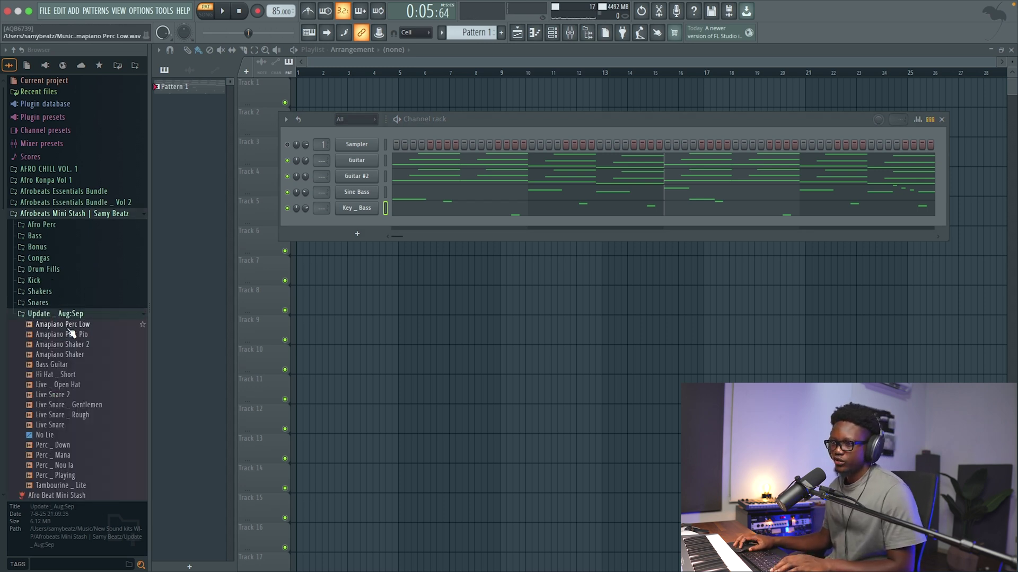
scroll(75, 329, down, 3)
click(61, 315)
click(62, 306)
click(60, 315)
click(62, 304)
click(64, 296)
click(64, 284)
click(62, 315)
click(48, 265)
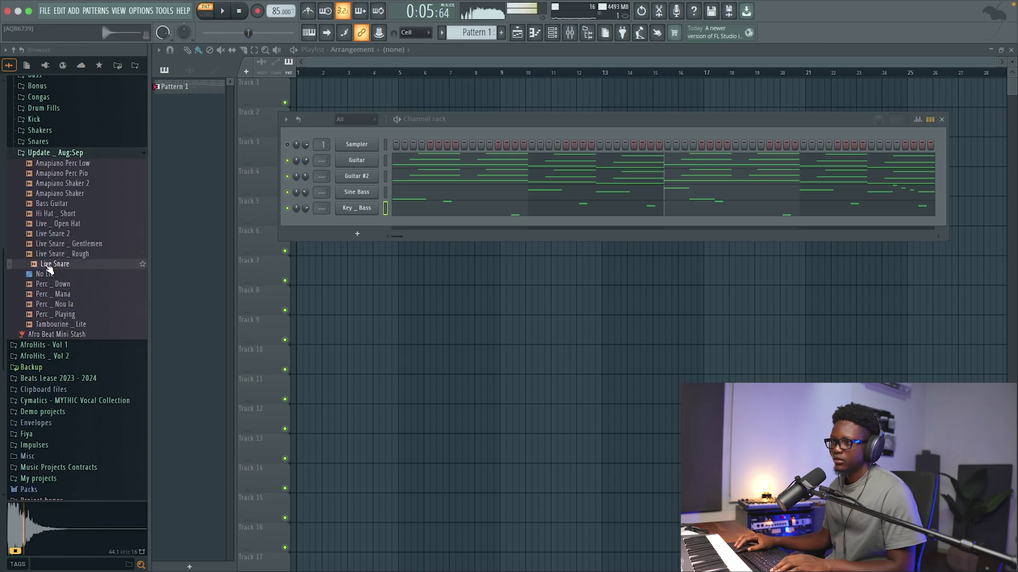
Step: Load the Perc _ Playing sample into the Sampler channel and program it on steps 1, 4, 7, 11 and 13
scroll(51, 269, up, 1)
drag(62, 336, 366, 149)
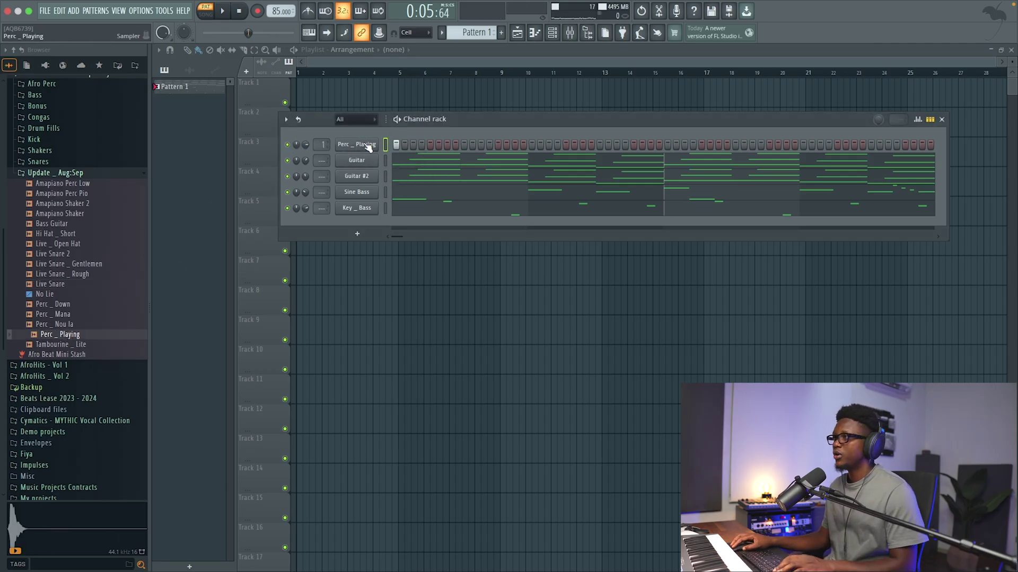
click(497, 144)
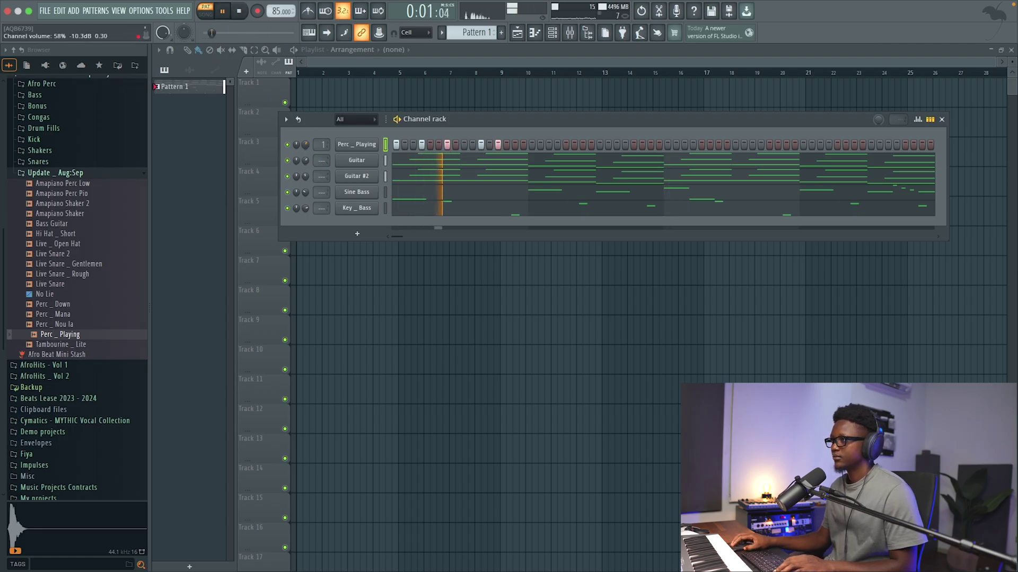
Step: Duplicate the bar 1 Perc _ Playing rhythm into bars 2, 3 and 4 in the piano roll and close it
right_click(382, 148)
click(402, 147)
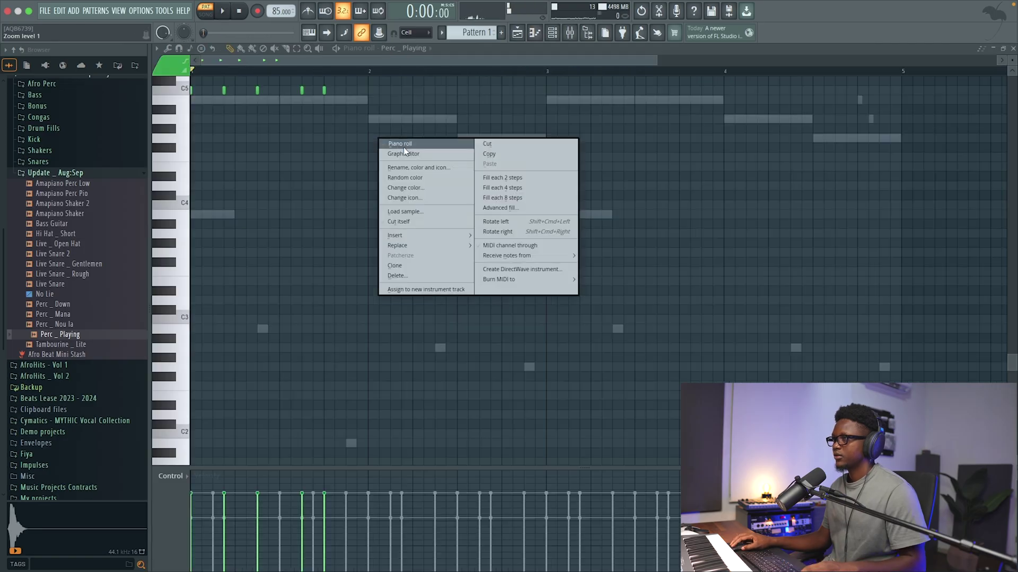
drag(371, 73, 190, 72)
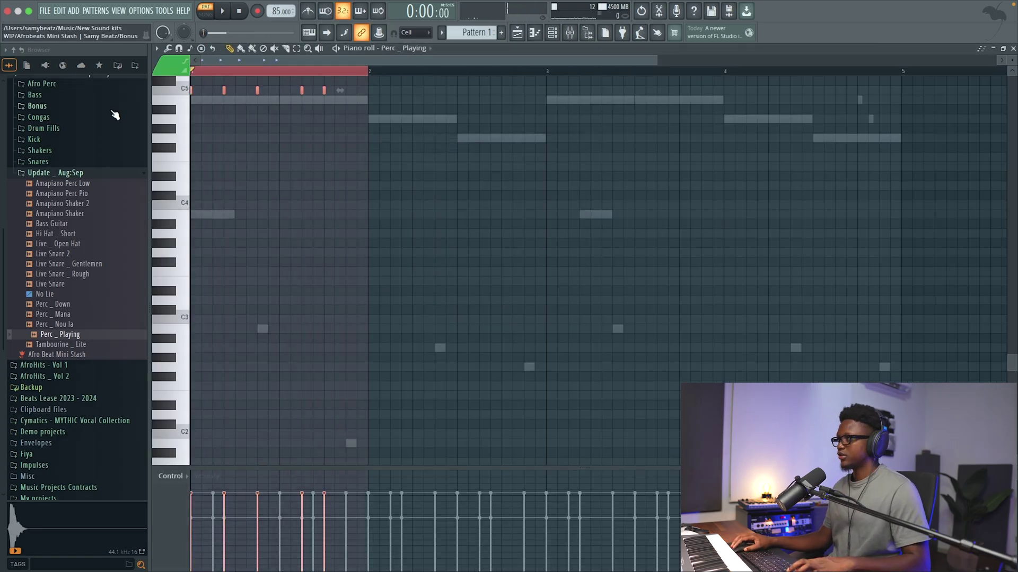
key(ctrl+b)
key(ctrl+b)
key(ctrl+b)
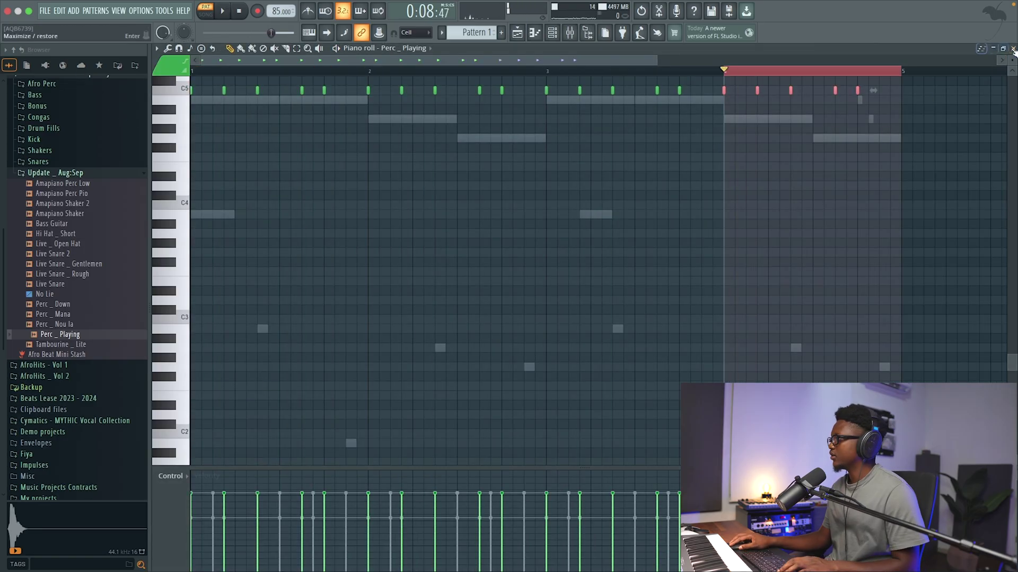
click(1013, 49)
Step: Place Pattern 1 at bar 1 of Track 1 in the playlist, play the song and reopen the channel rack
click(517, 33)
click(410, 89)
drag(410, 89, 336, 89)
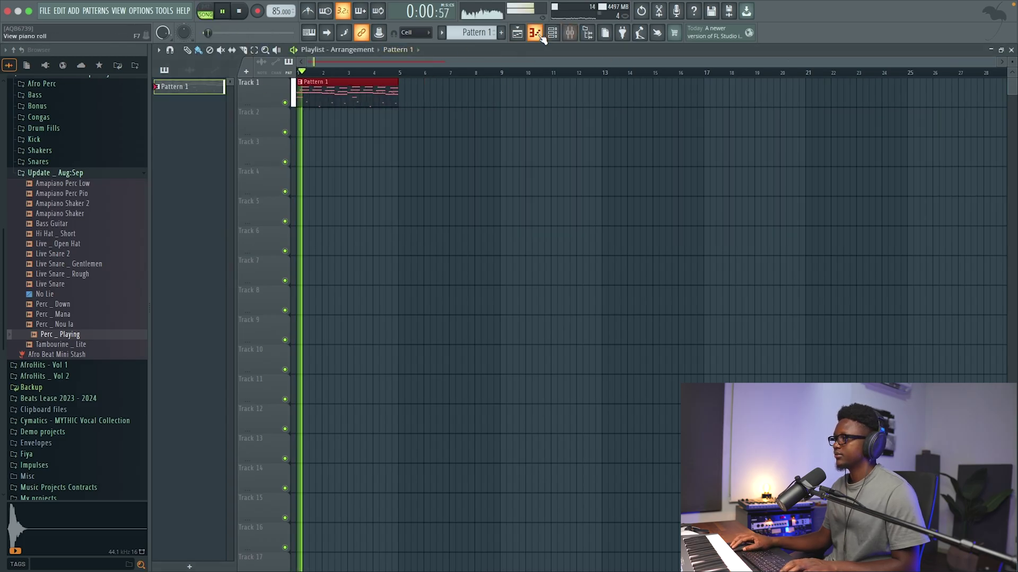
key(F6)
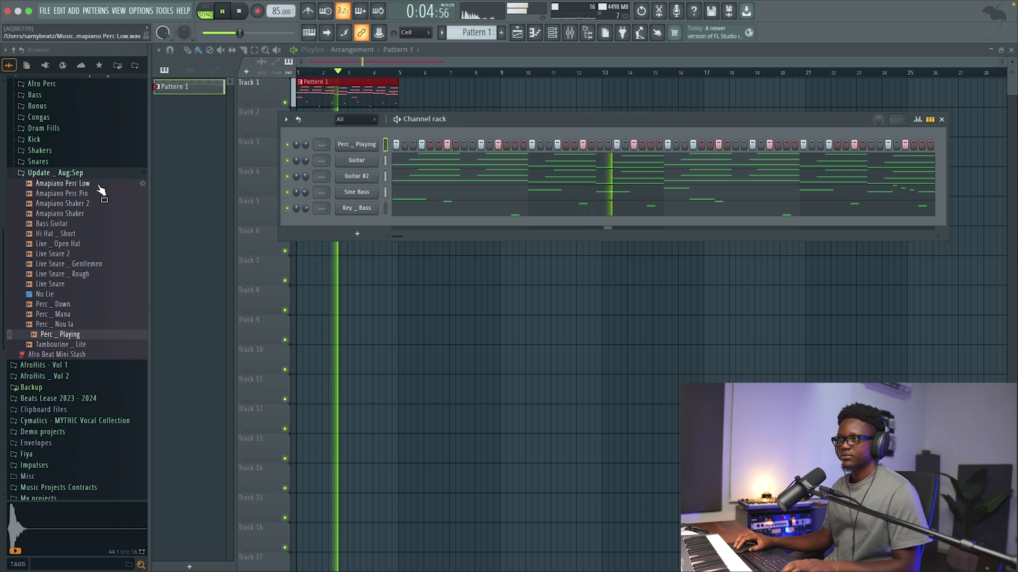
Step: Open the Suka _ Amapiano Kick folder in Afrobeats Essentials Bundle _ Vol 2 and audition the Adje kick
scroll(84, 229, up, 5)
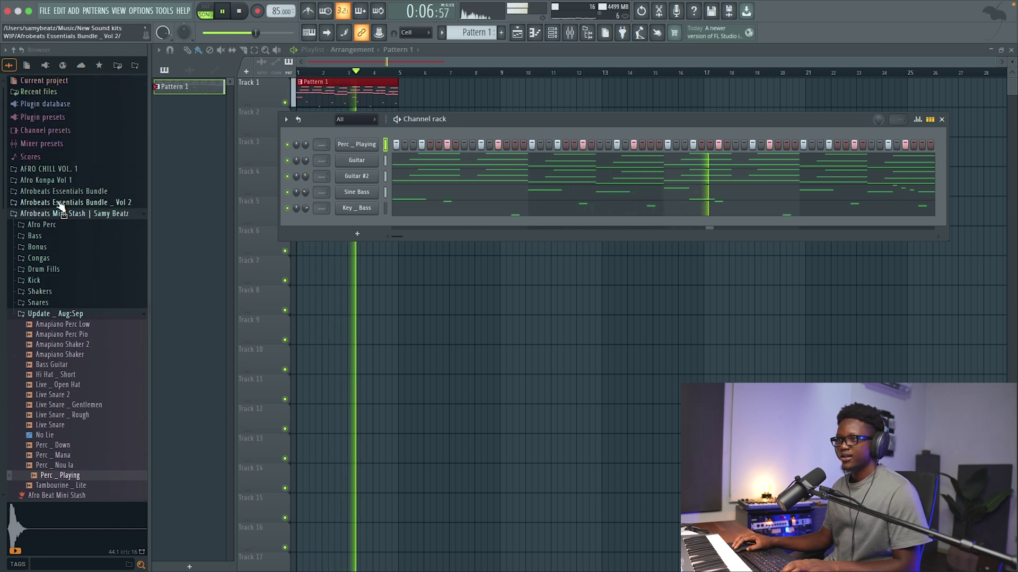
click(80, 202)
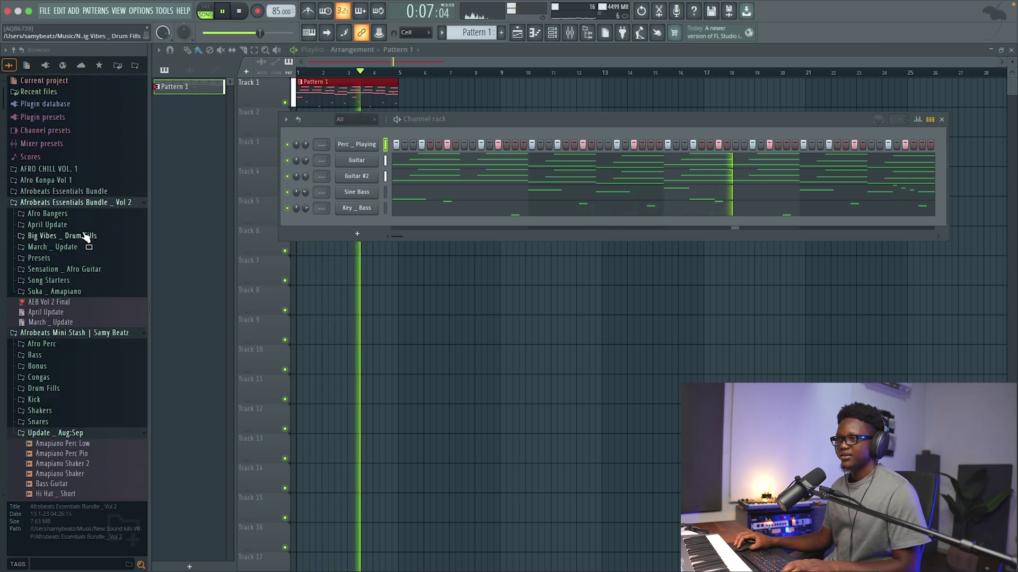
click(58, 270)
click(58, 269)
click(64, 291)
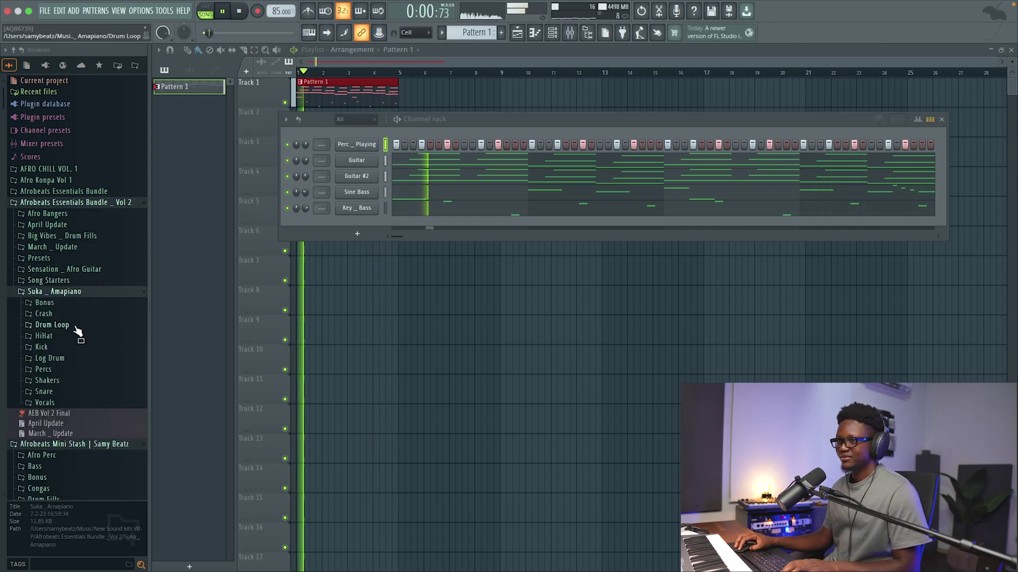
click(53, 347)
click(63, 359)
Step: Add the Adje kick as a channel above Perc _ Playing, fill it every 4 steps and play the song
key(space)
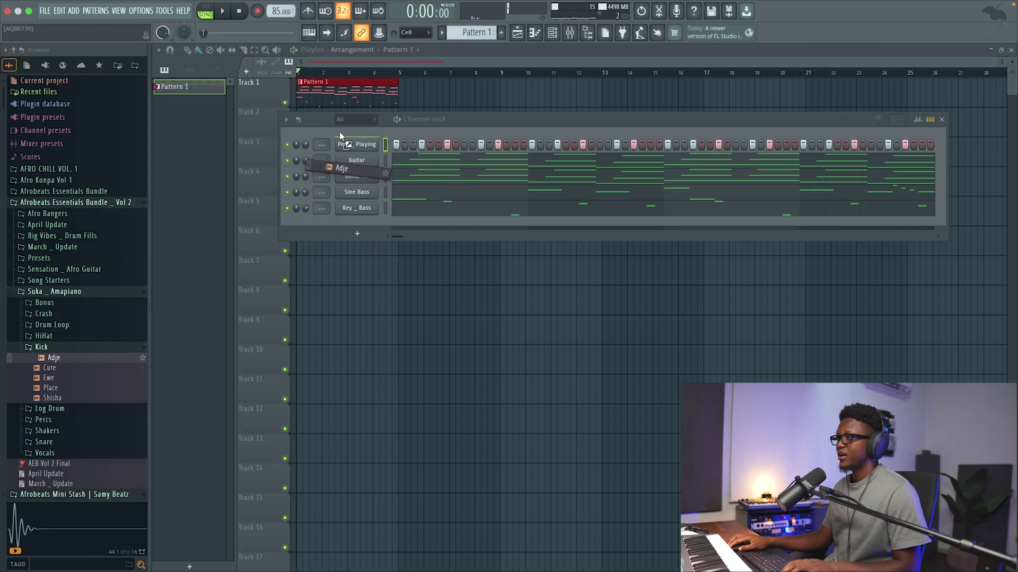
drag(354, 136, 357, 138)
right_click(359, 144)
click(507, 189)
key(space)
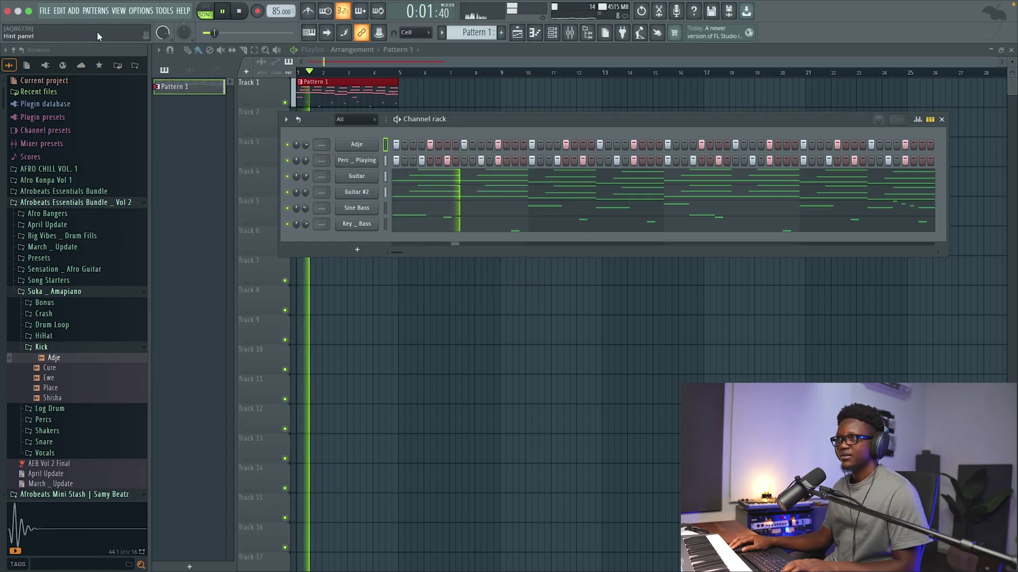
Step: Add a BEATMAKER instrument channel and insert the Cradle The God Particle effect on the Master mixer track
click(73, 11)
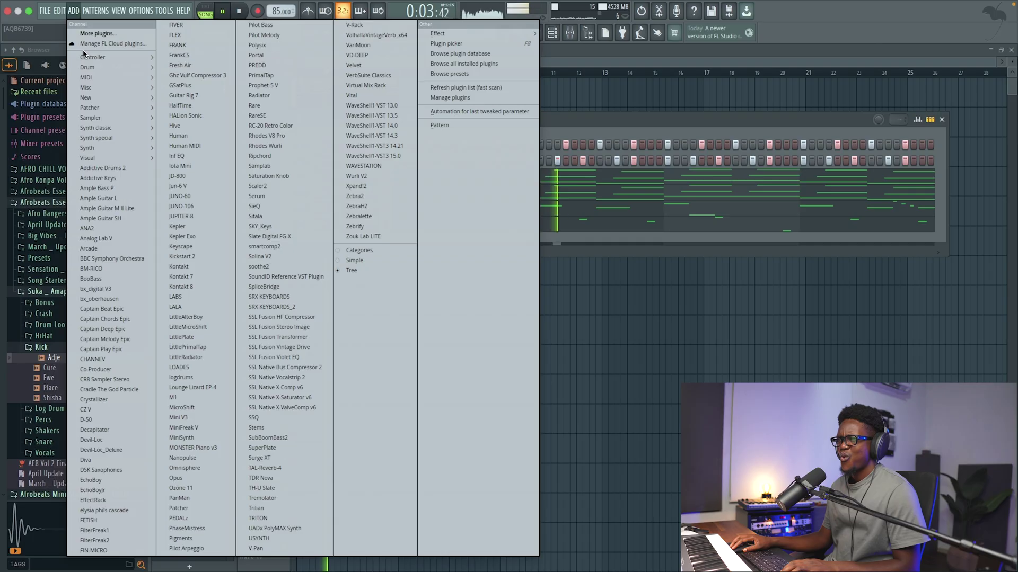
mouse_move(92, 128)
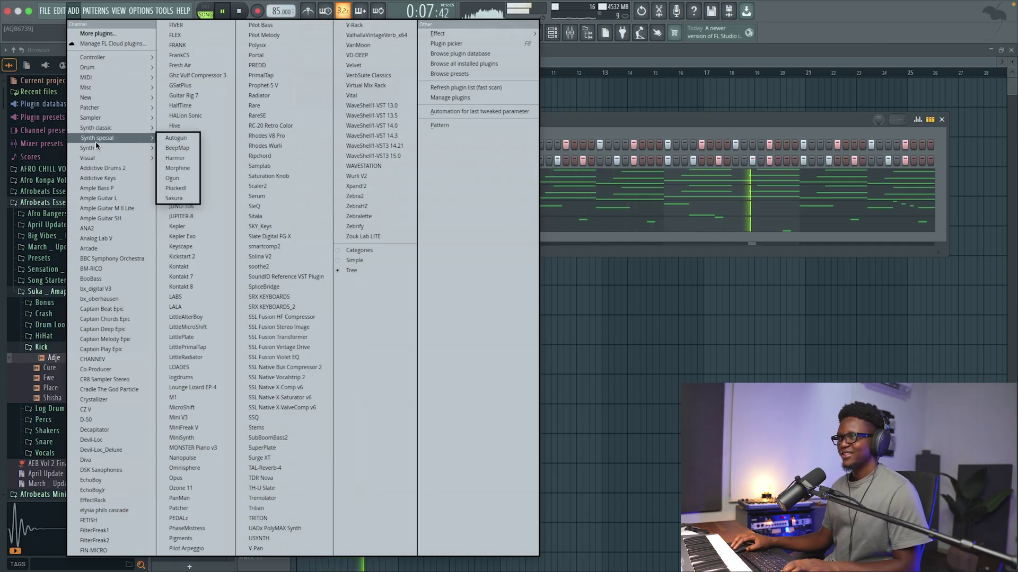
click(187, 150)
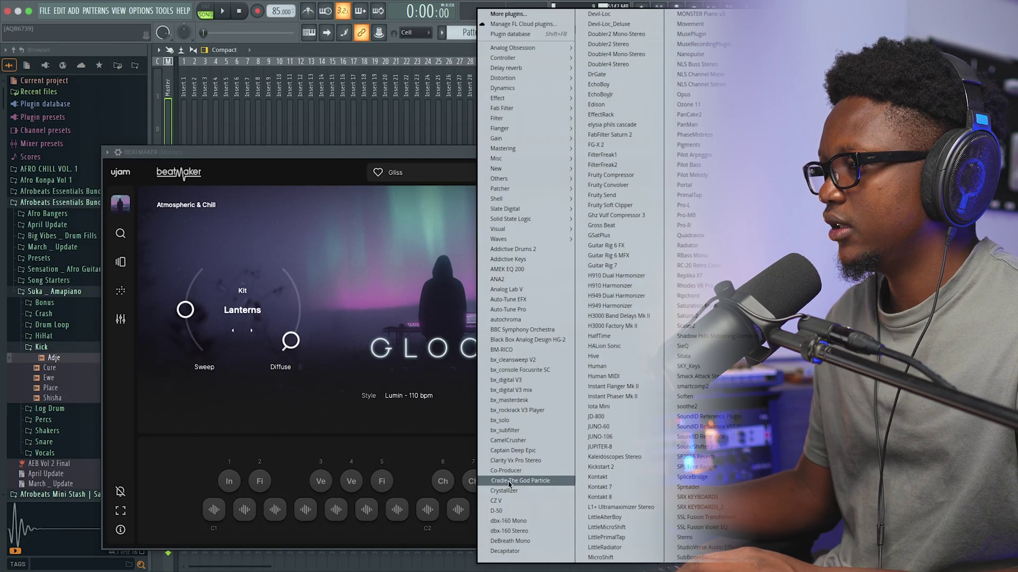
click(510, 483)
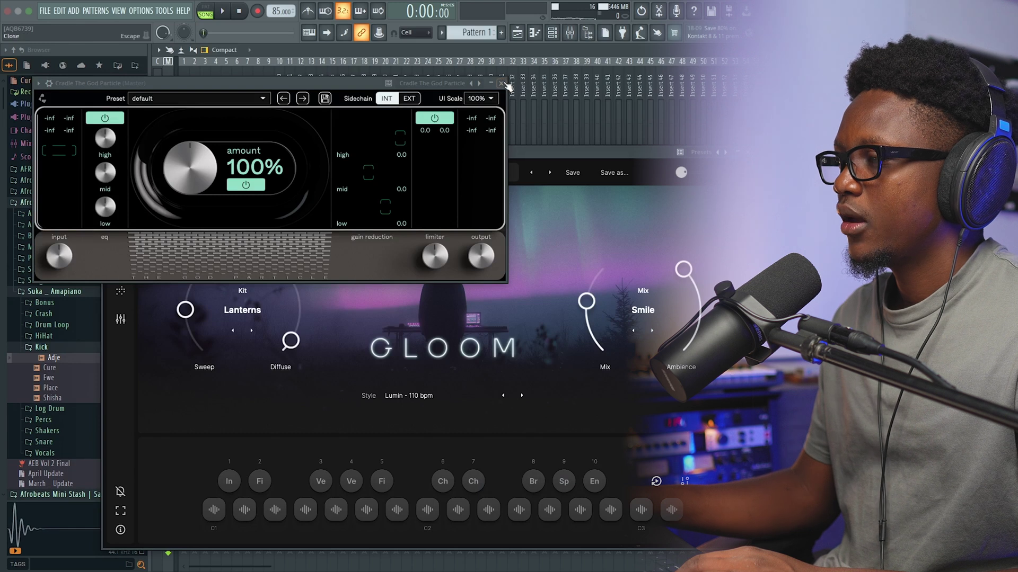
click(506, 83)
Step: Browse the BEATMAKER presets and load the RICO preset Babylon Ruff
click(403, 172)
scroll(334, 336, down, 20)
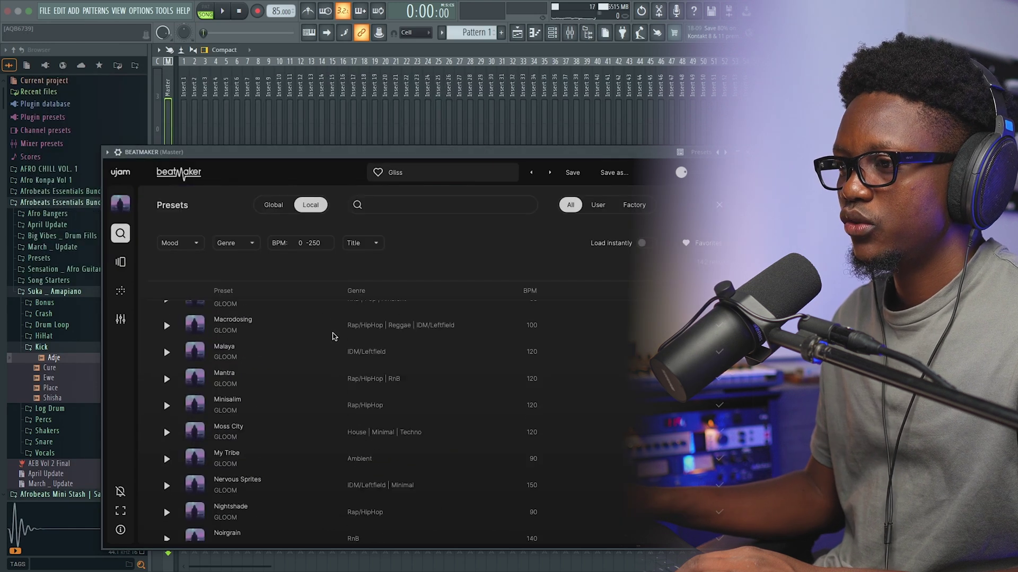
scroll(334, 336, down, 15)
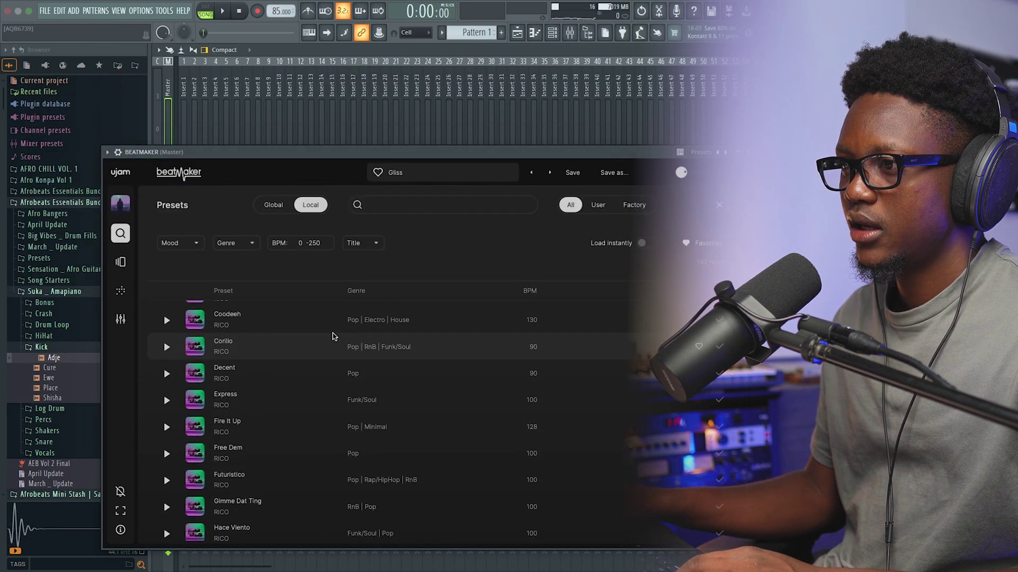
scroll(334, 336, up, 5)
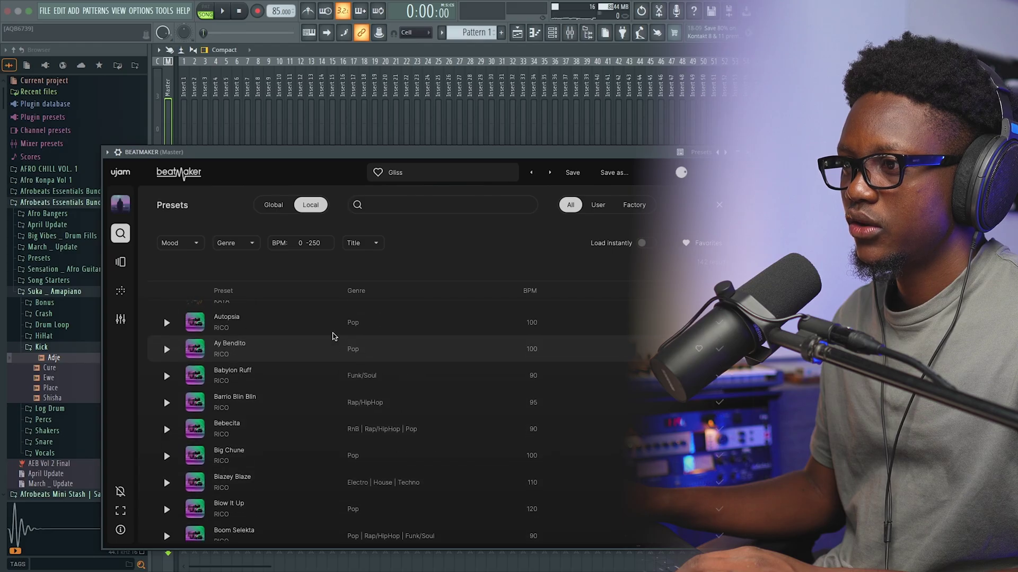
double_click(260, 375)
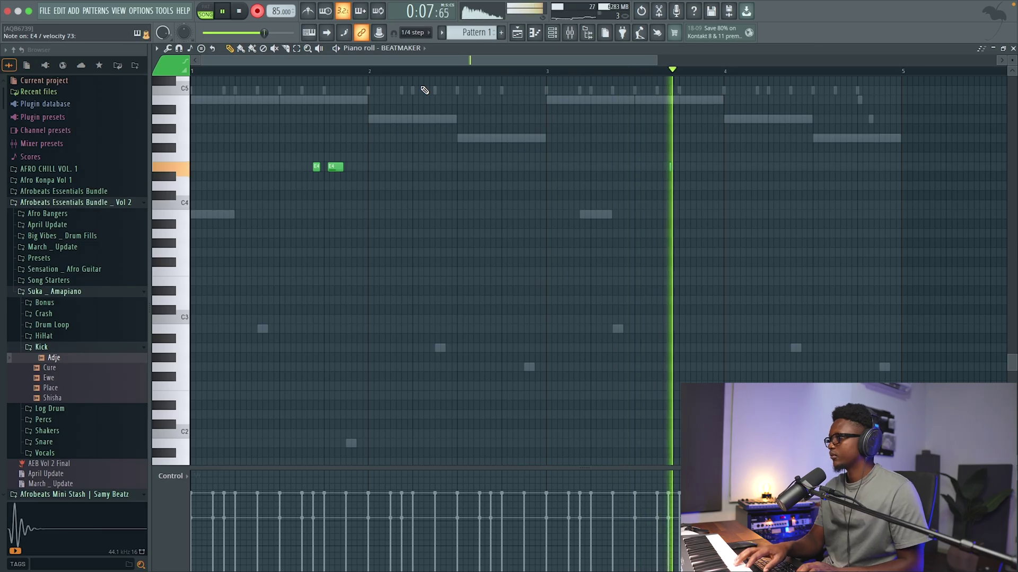
Step: Record pairs of E4 hits late in bars 1 and 3 on BEATMAKER, play them back and lower the channel volume
key(space)
key(space)
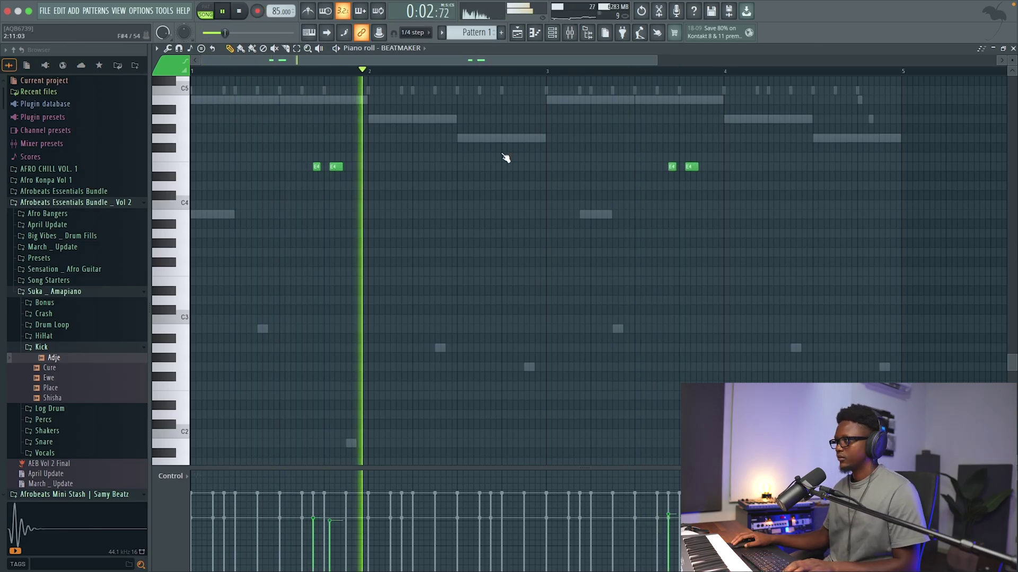
drag(655, 60, 434, 60)
drag(432, 101, 597, 120)
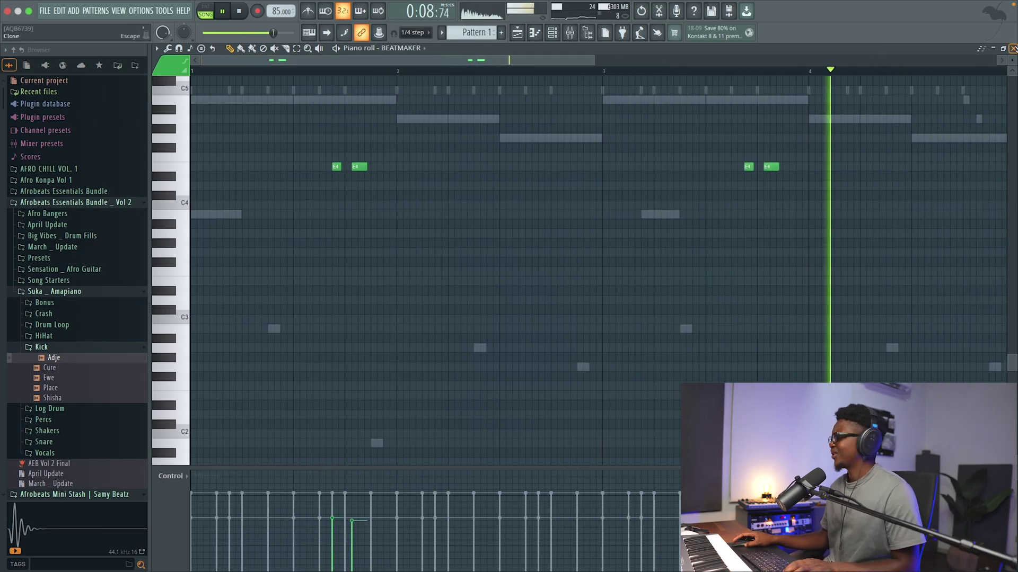
key(Escape)
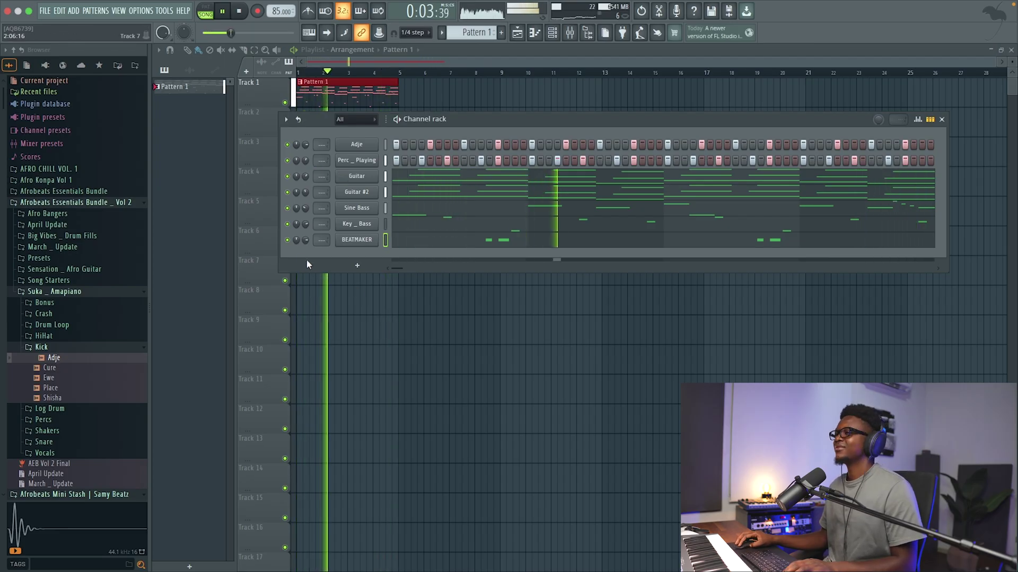
drag(306, 240, 306, 253)
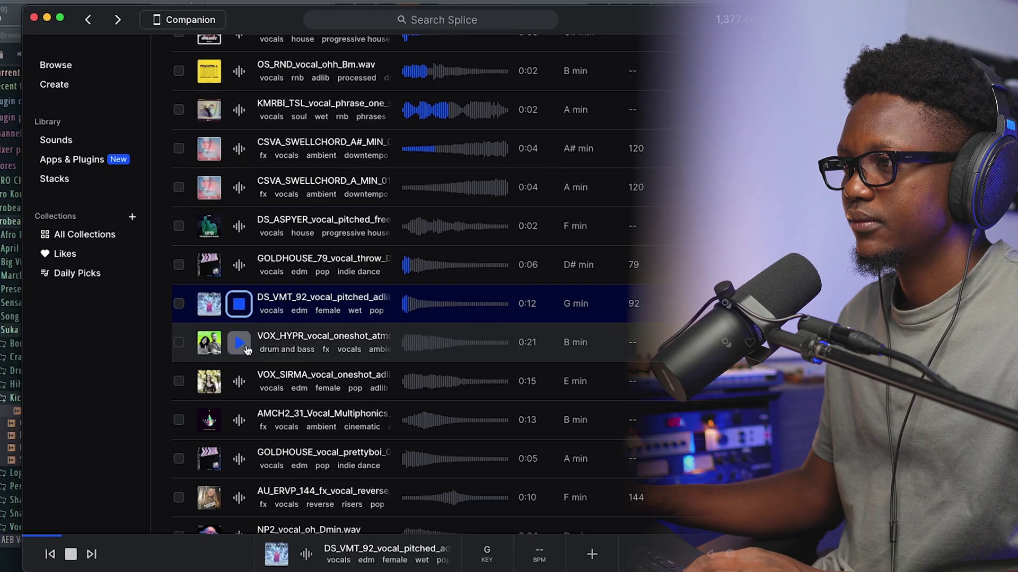
Step: Audition the vocal samples from DS_VMT_92_vocal_pitched through AU_ERVP_144_fx_vocal_reverse and replay GOLDHOUSE_vocal_prettyboi
click(245, 347)
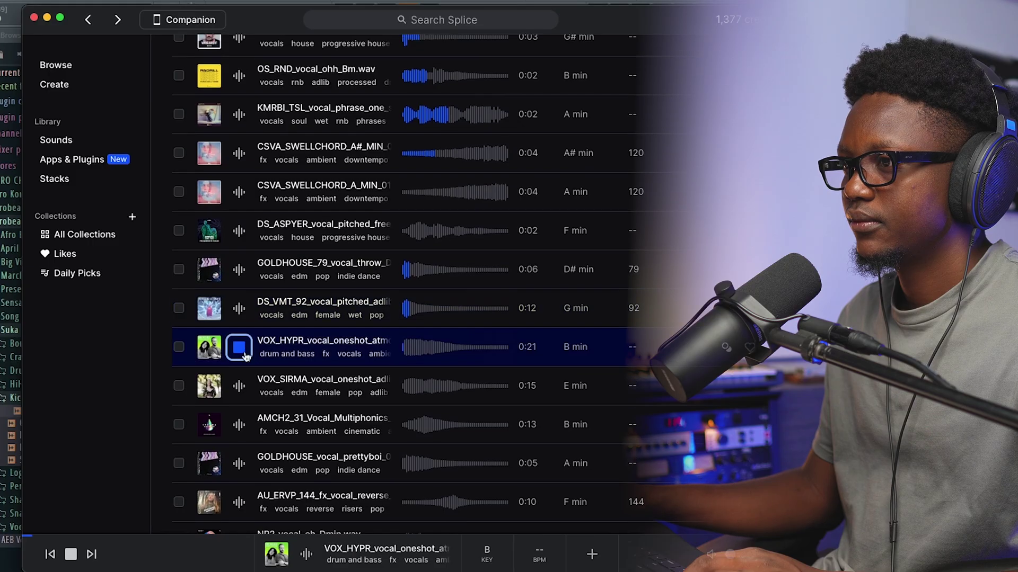
click(240, 310)
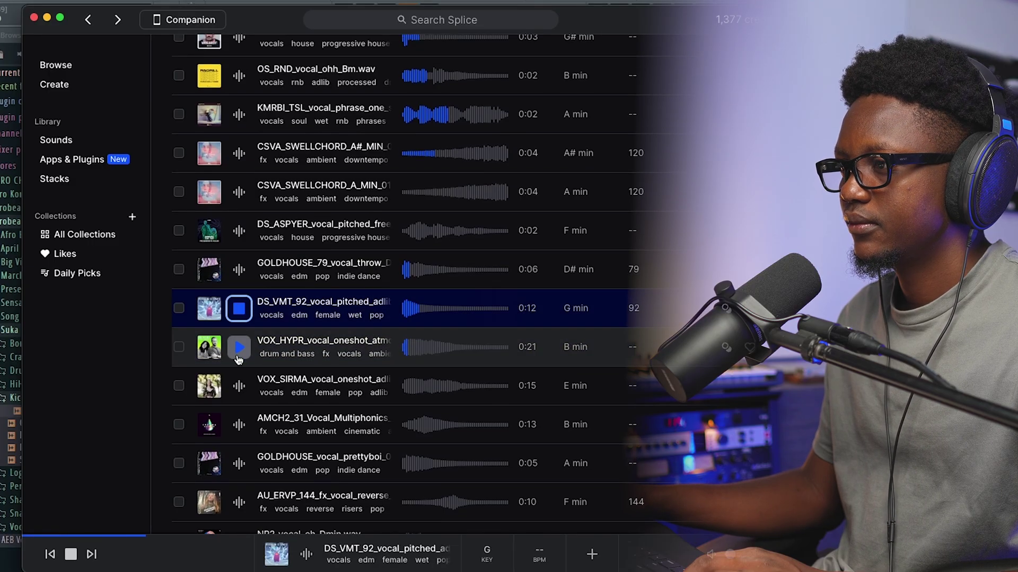
click(239, 386)
click(239, 424)
click(239, 463)
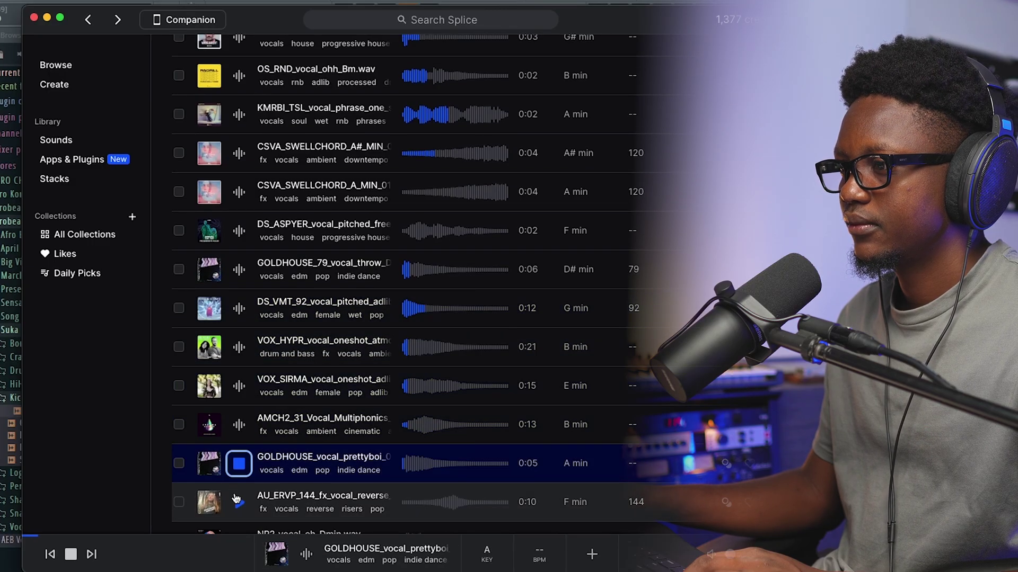
click(239, 502)
scroll(239, 477, down, 6)
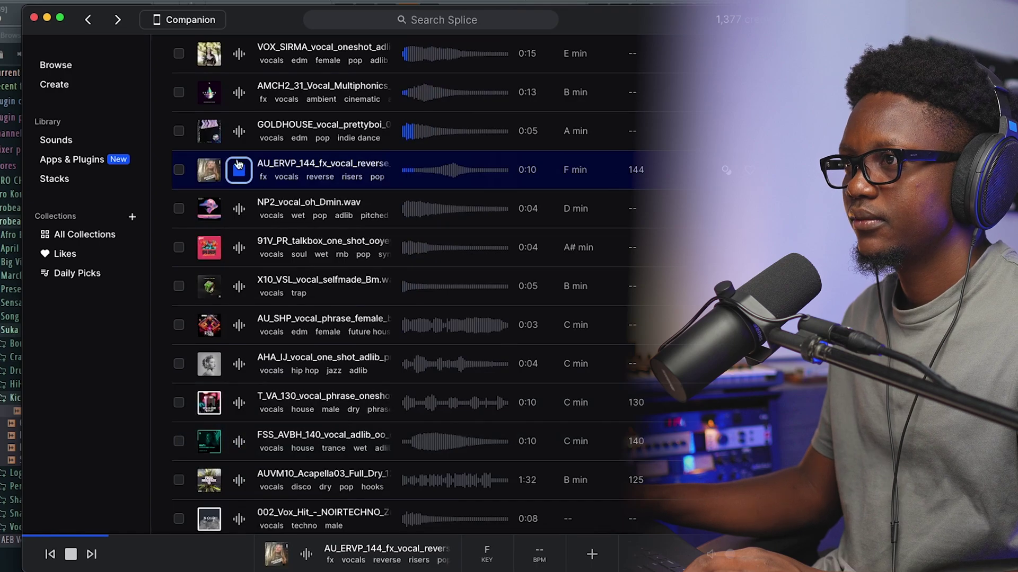
click(239, 131)
scroll(239, 212, down, 1)
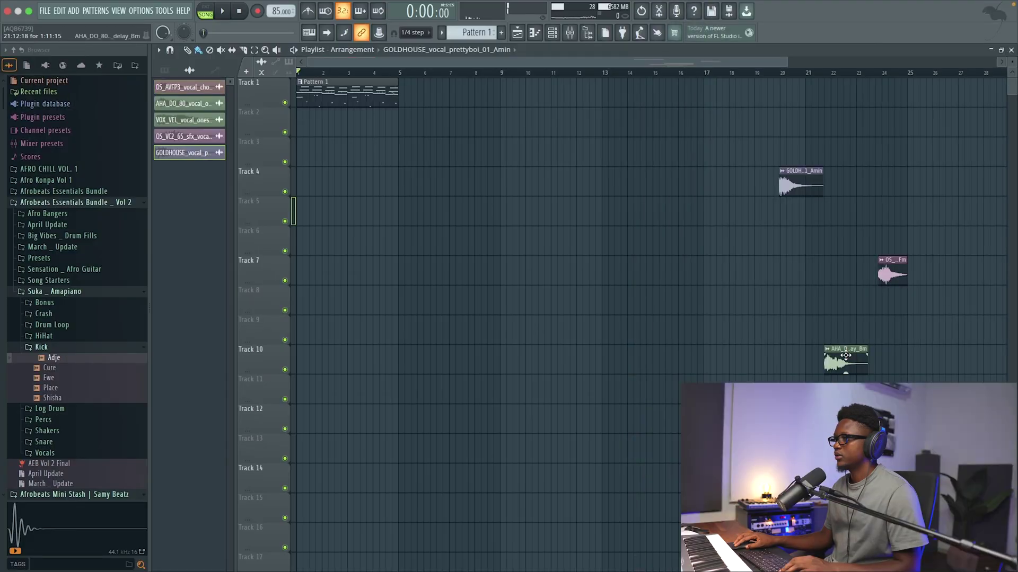
Step: In FL Studio, move the AHA_DO_80 vocal clip to bar 1 of Track 4, lower its gain to -10.4 dB and open its channel settings
drag(845, 355, 270, 163)
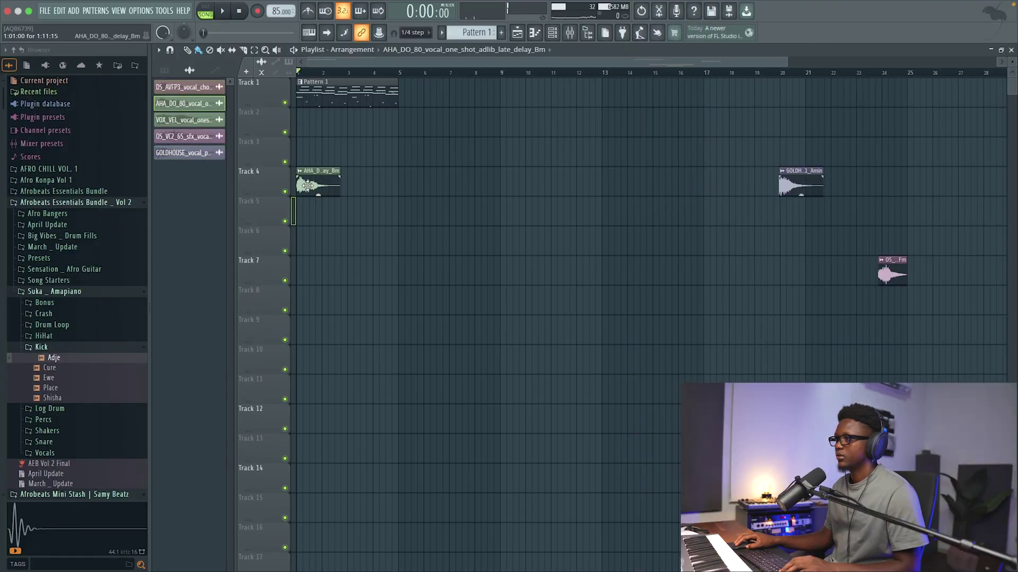
drag(318, 194, 318, 199)
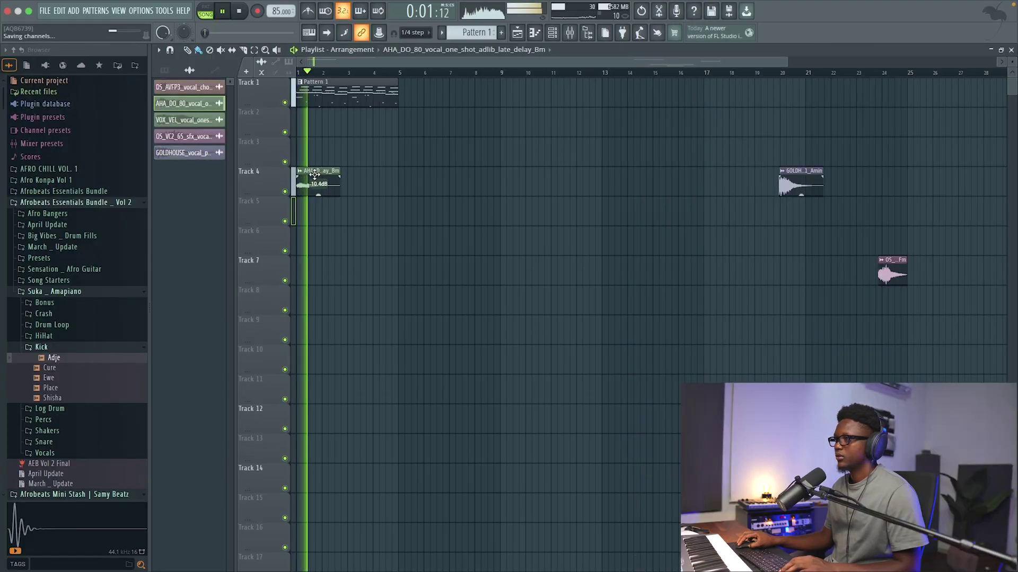
double_click(316, 172)
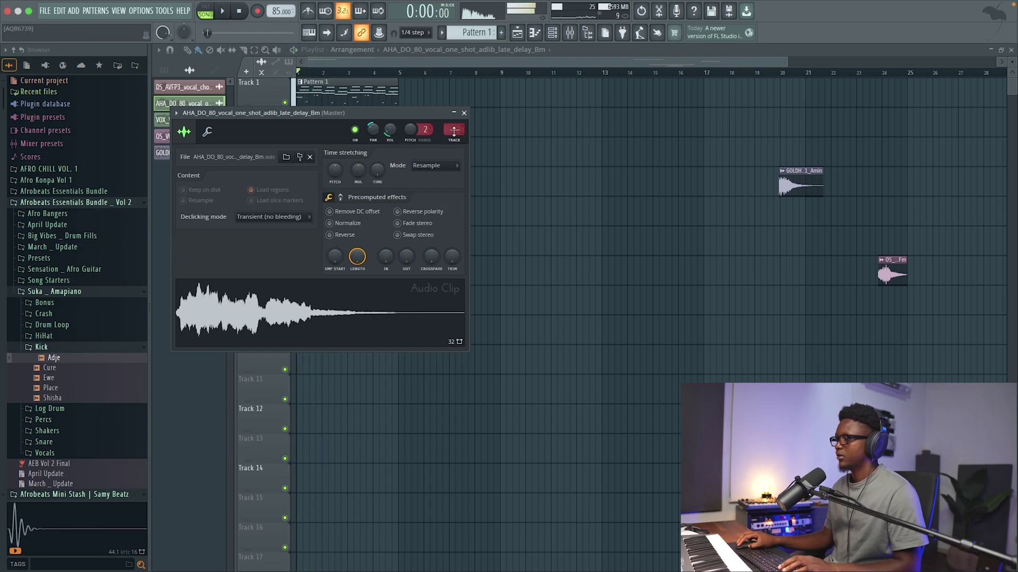
key(space)
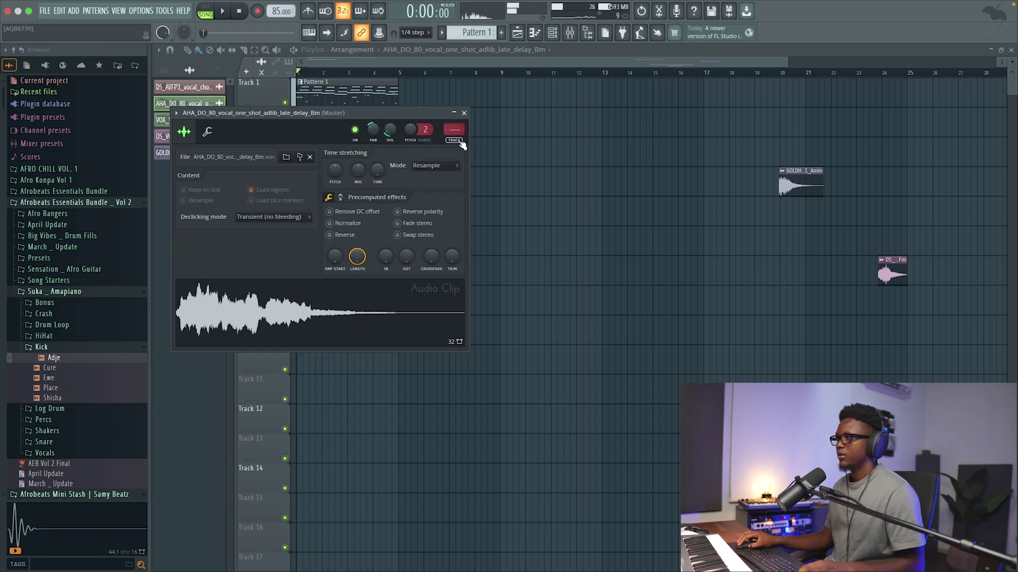
Step: Route the AHA_DO_80 clip's channel to mixer insert 1 and name that track Vocal Chop
click(458, 141)
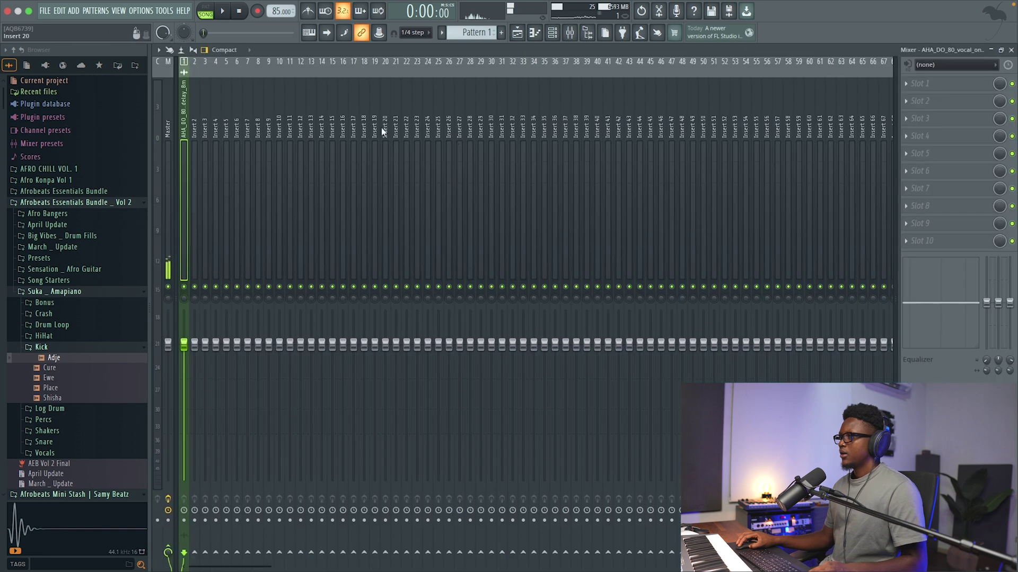
double_click(184, 113)
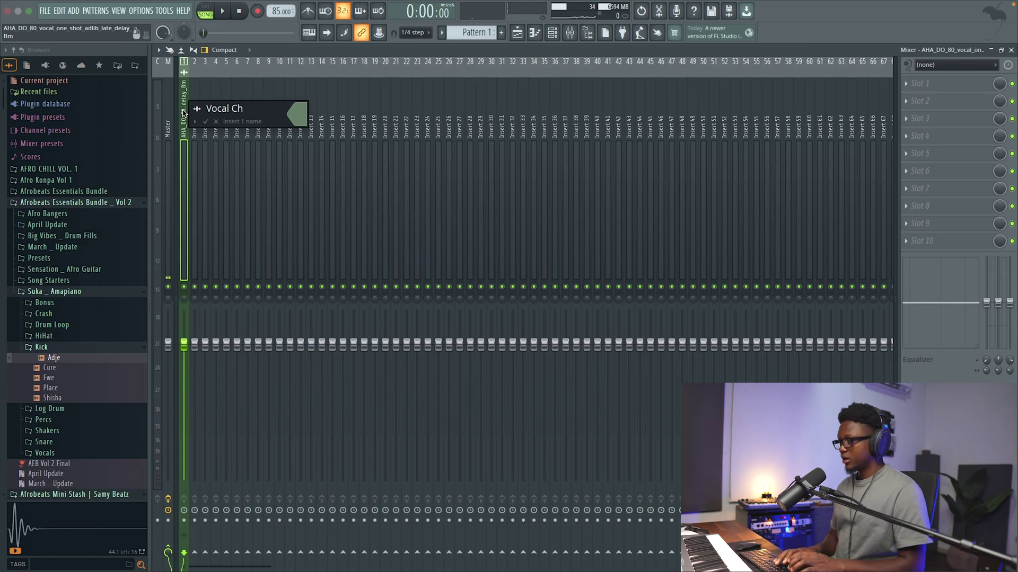
text(Vocal Chop)
key(Return)
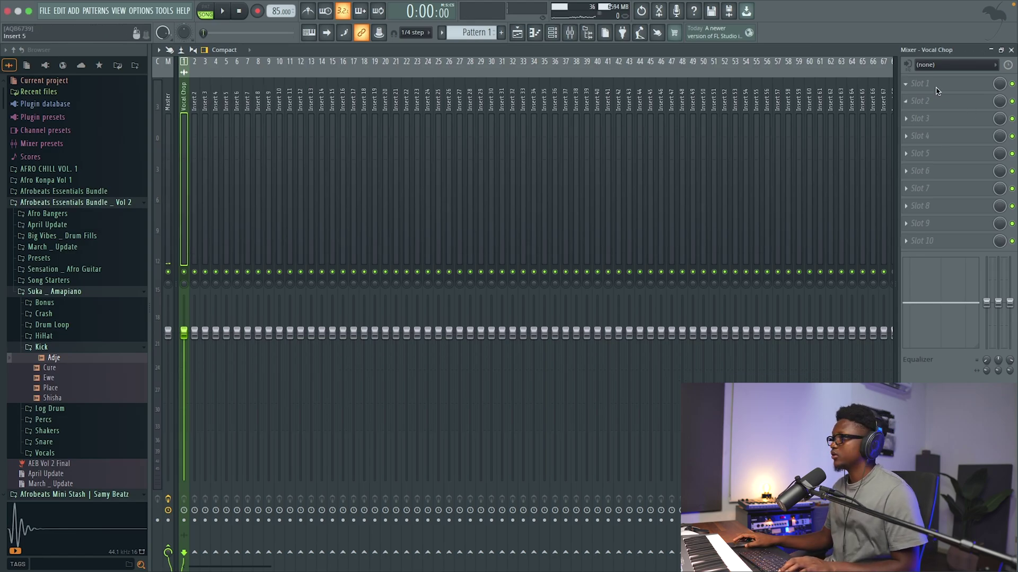
Step: Insert the LittlePlate reverb on the Vocal Chop mixer track and set its Mix to about 81.5%
click(937, 91)
mouse_move(523, 72)
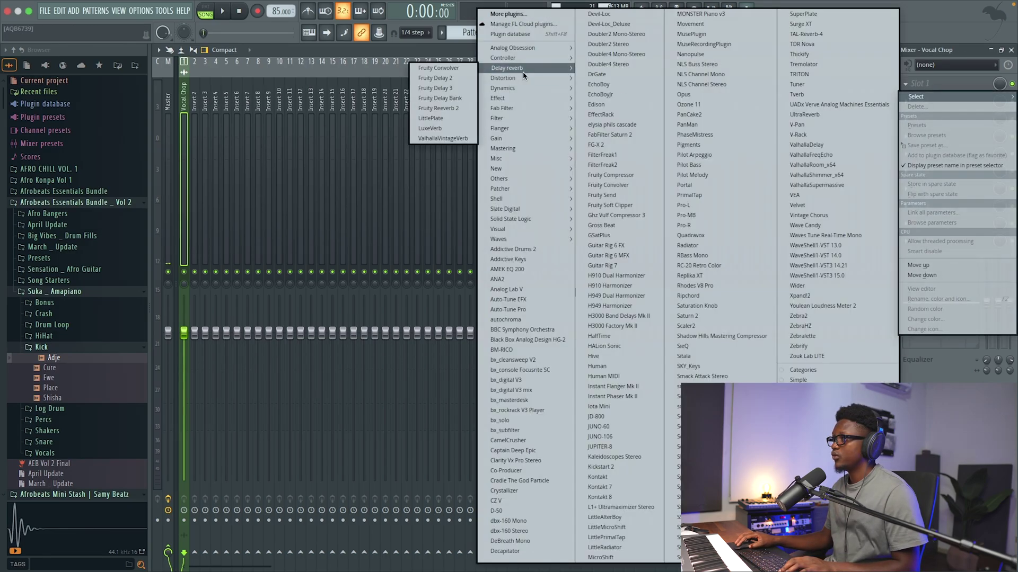
click(448, 119)
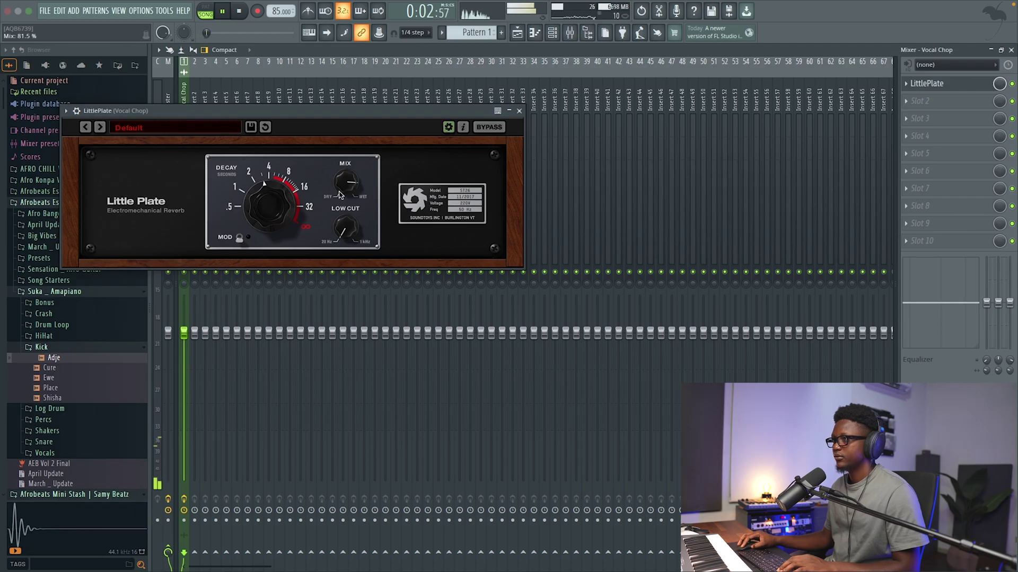
click(519, 111)
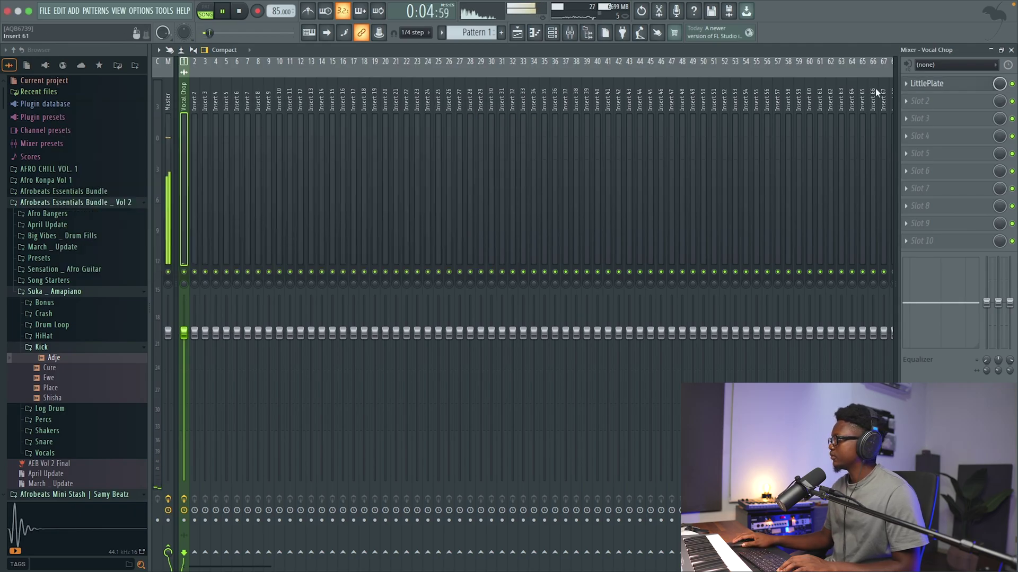
click(1011, 49)
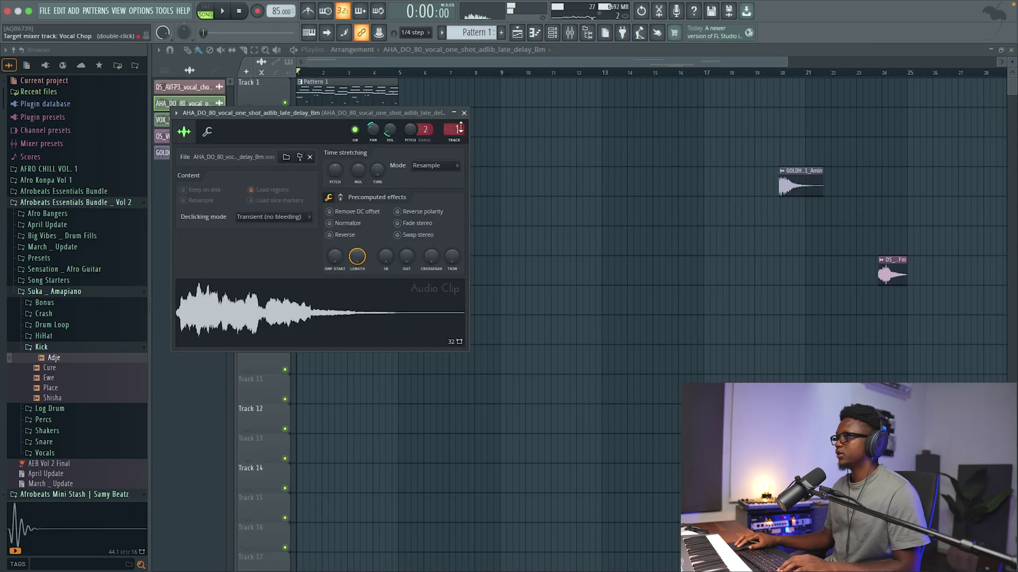
click(464, 113)
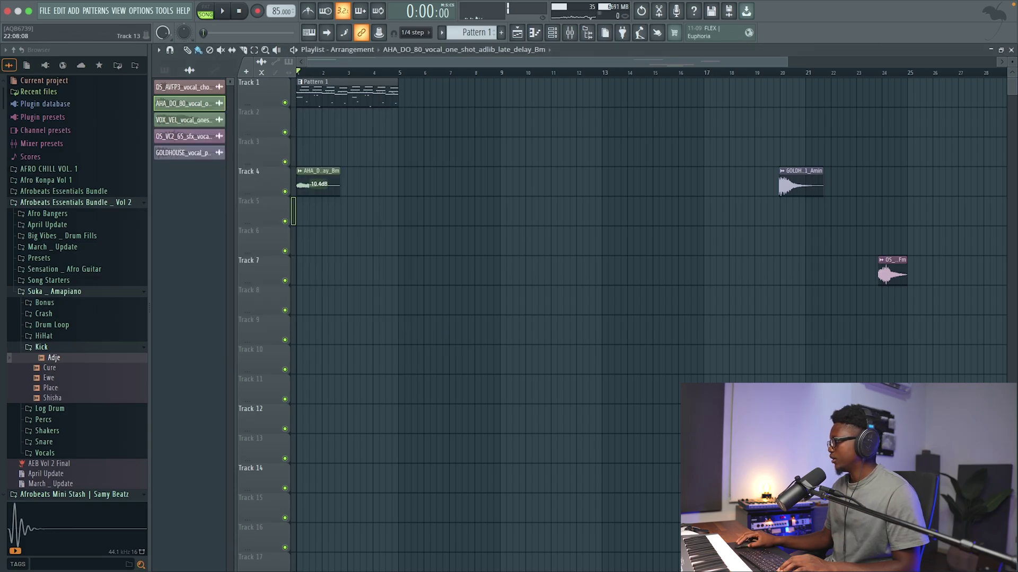
Step: Move the DS_AVFP3 vocal chop to bar 2 of Track 5, with gain at -14.6 dB and channel volume at 13%
drag(830, 414, 372, 204)
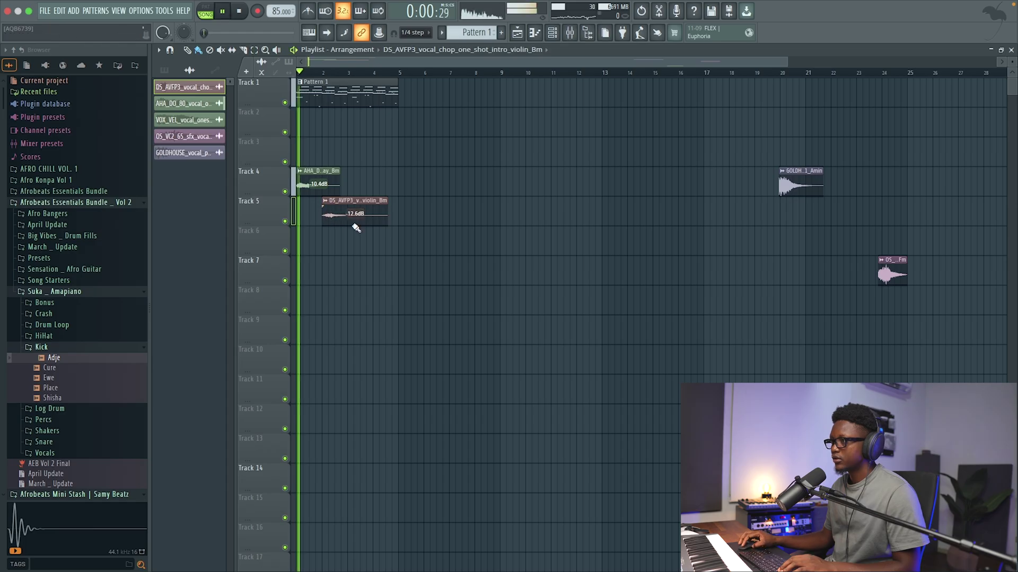
drag(355, 218, 356, 222)
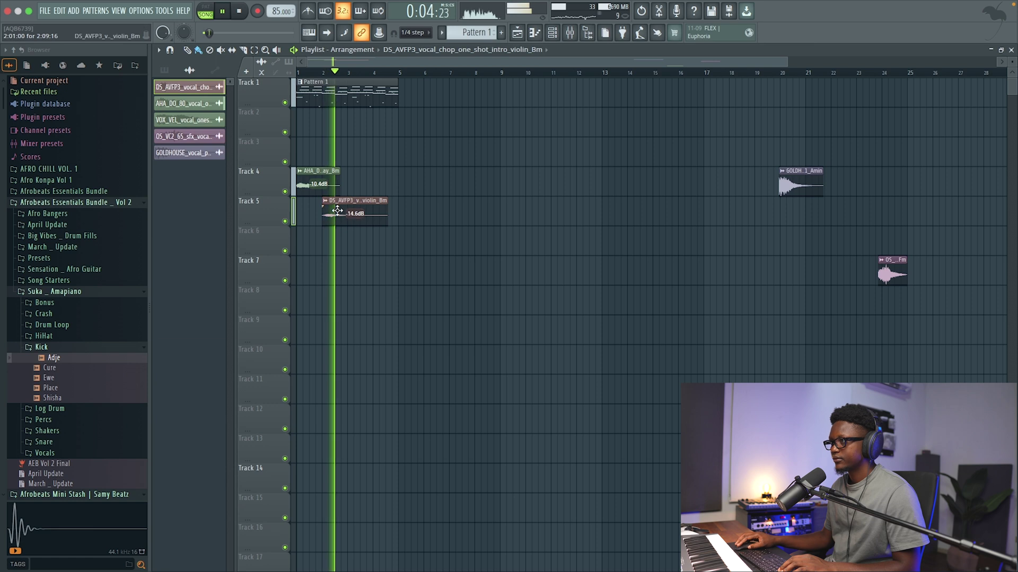
double_click(337, 211)
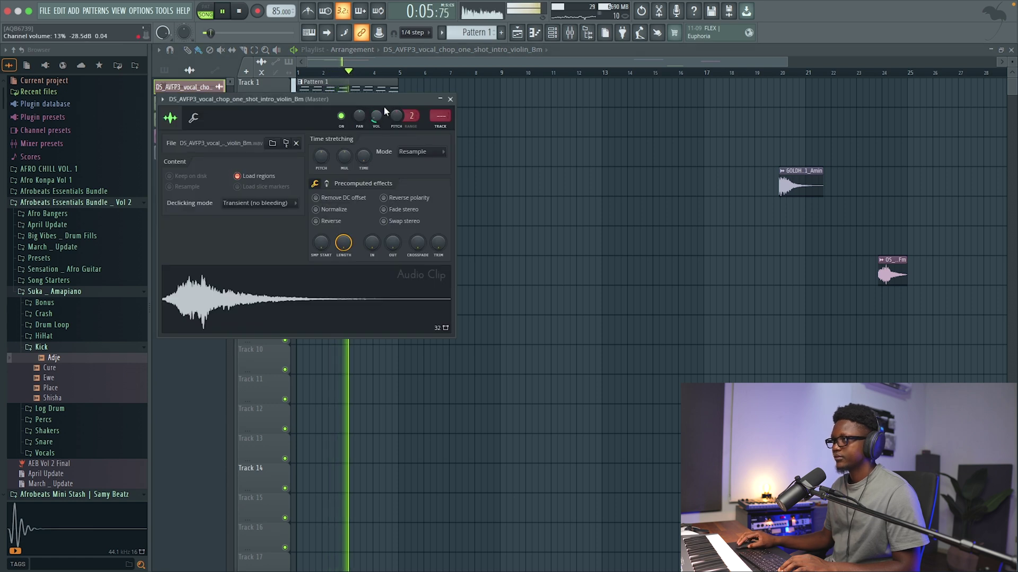
click(450, 99)
key(space)
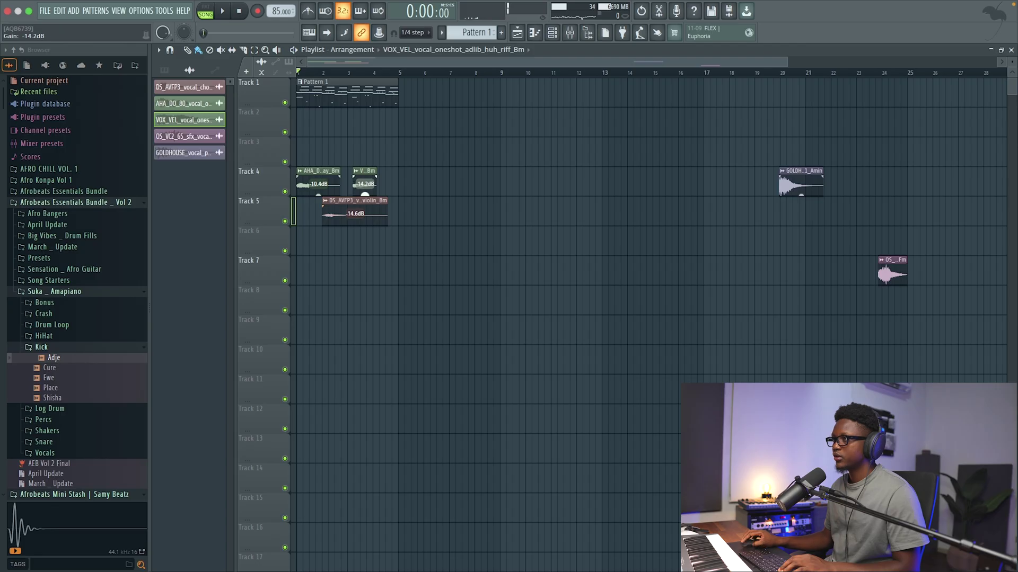
Step: Place the VOX_VEL vocal at bar 3 of Track 4 with -20.1 dB gain and lower channel volume, and shift the DS_AVFP3 clip to 1:12:00
double_click(365, 177)
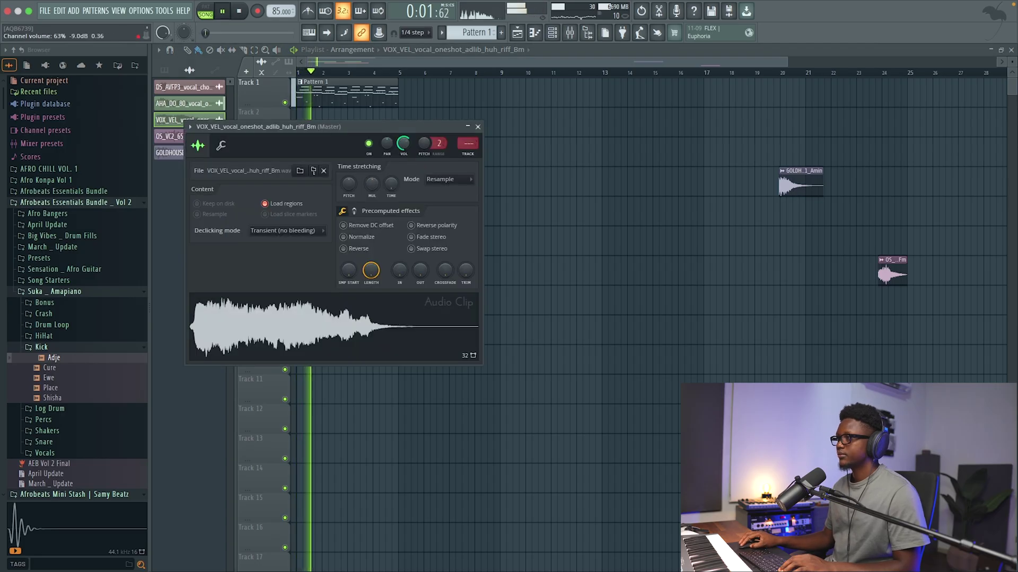
click(478, 127)
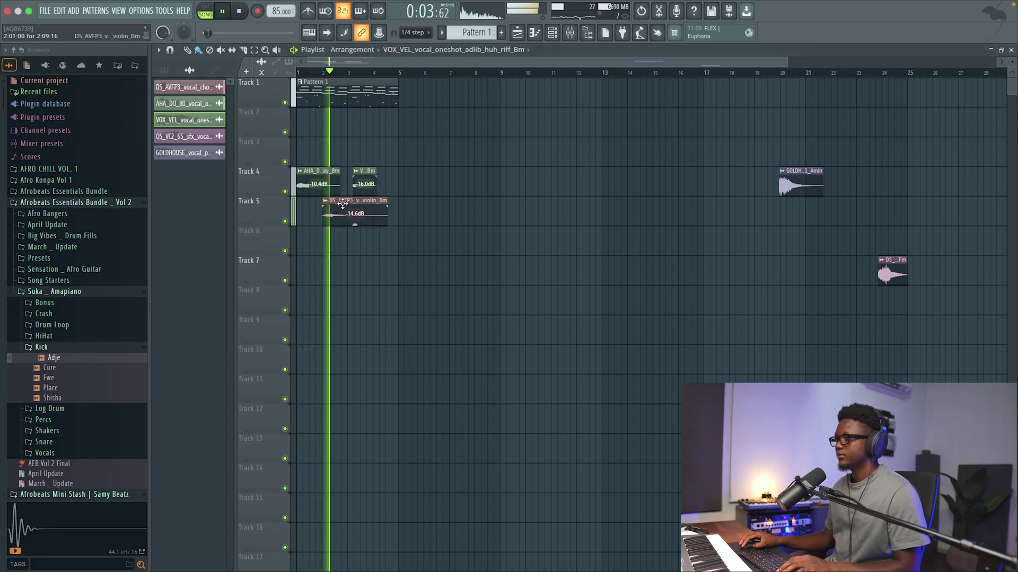
key(space)
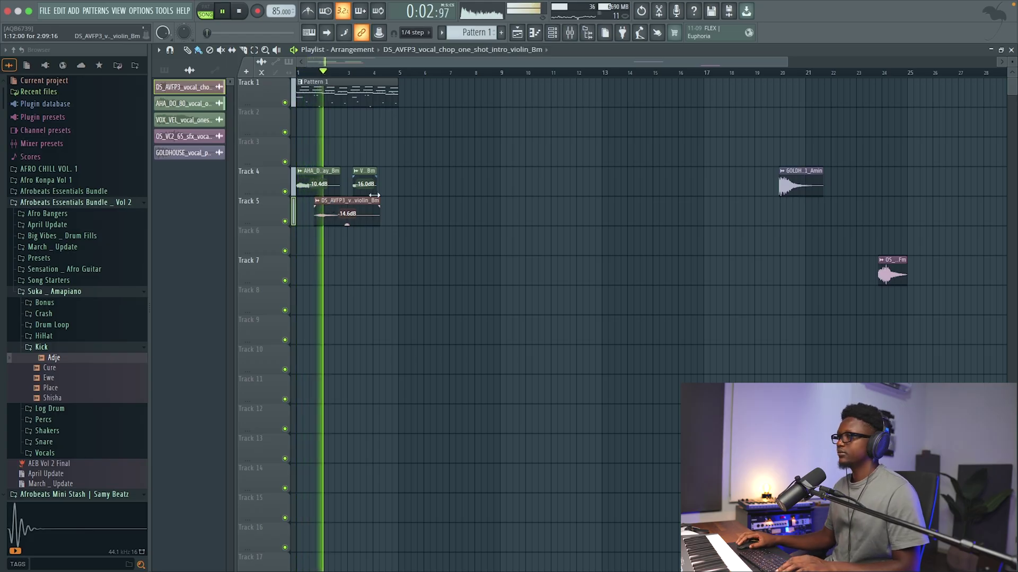
drag(363, 175, 364, 204)
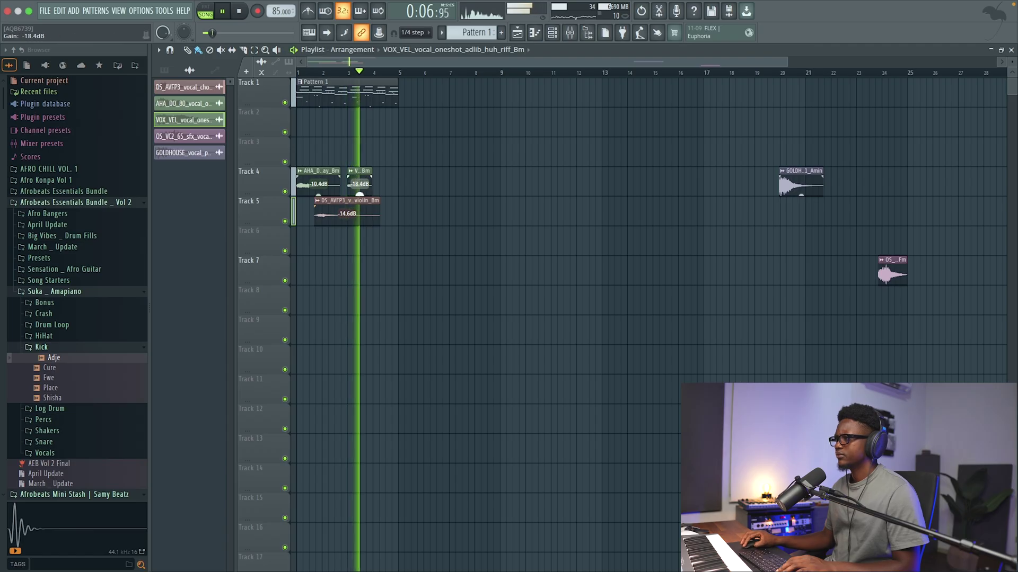
double_click(357, 169)
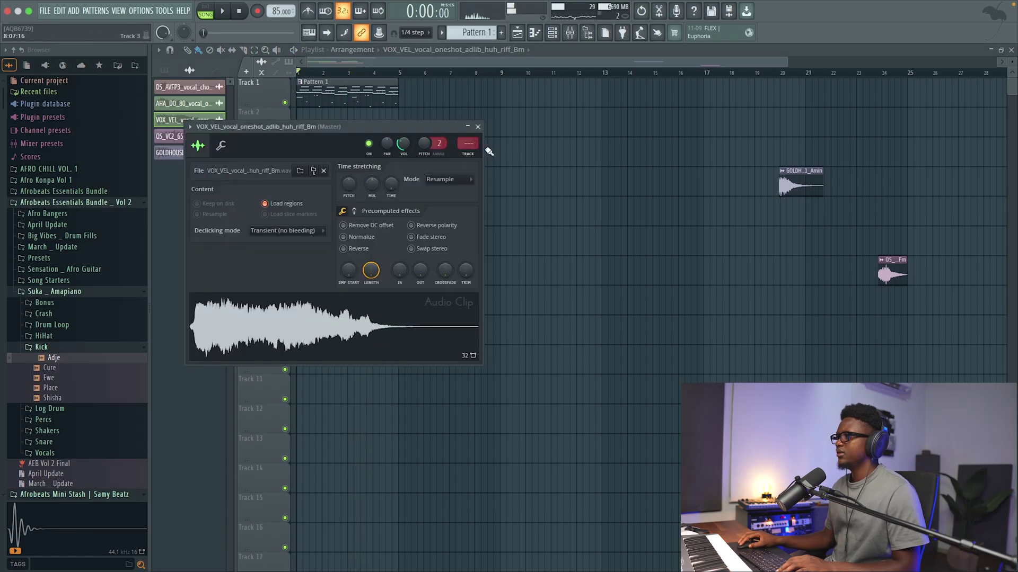
Step: Check the mixer tracks and route the DS_AVFP3 clip's channel to the Vocal Chop mixer track
click(569, 39)
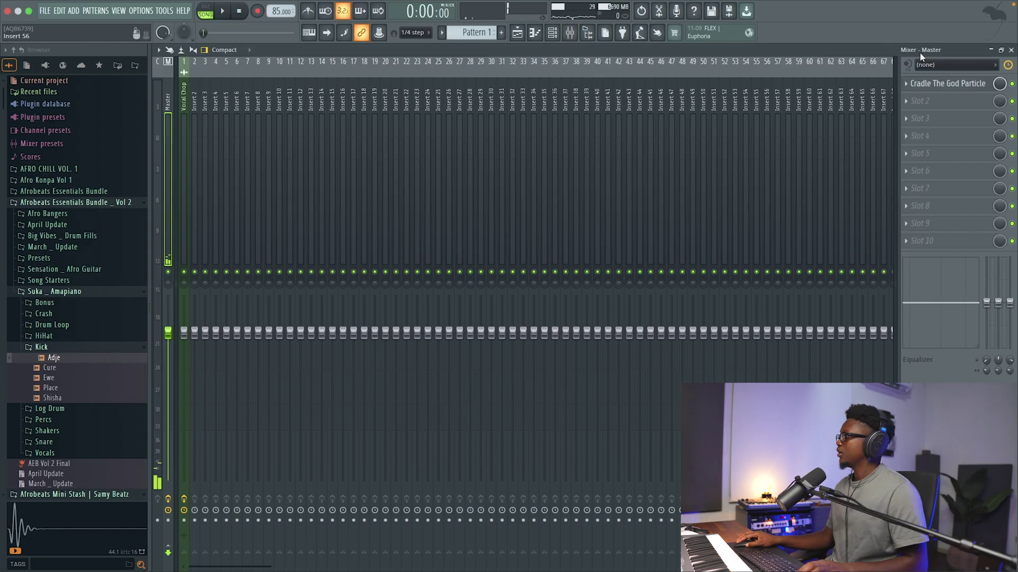
click(1011, 49)
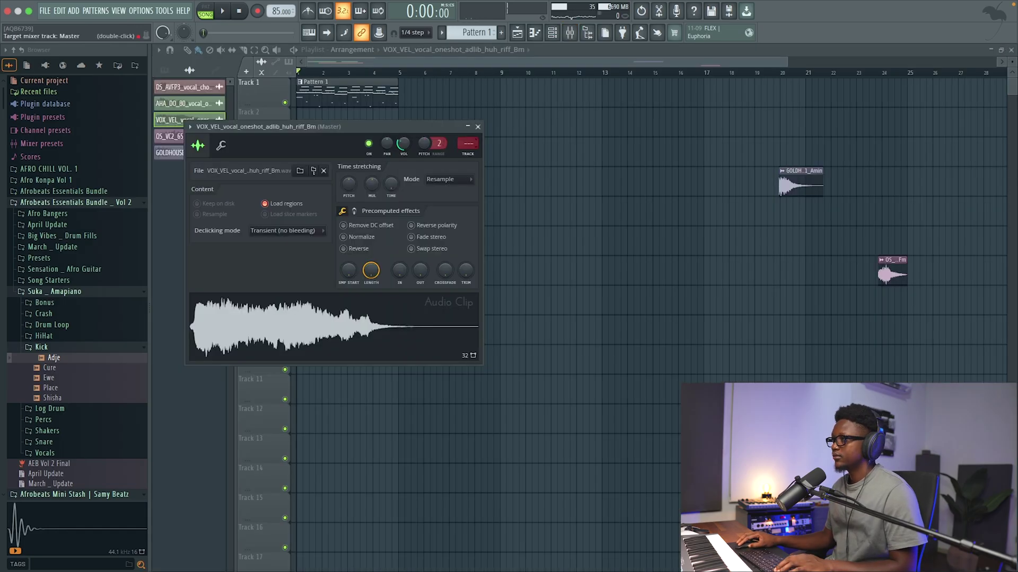
click(479, 129)
double_click(324, 201)
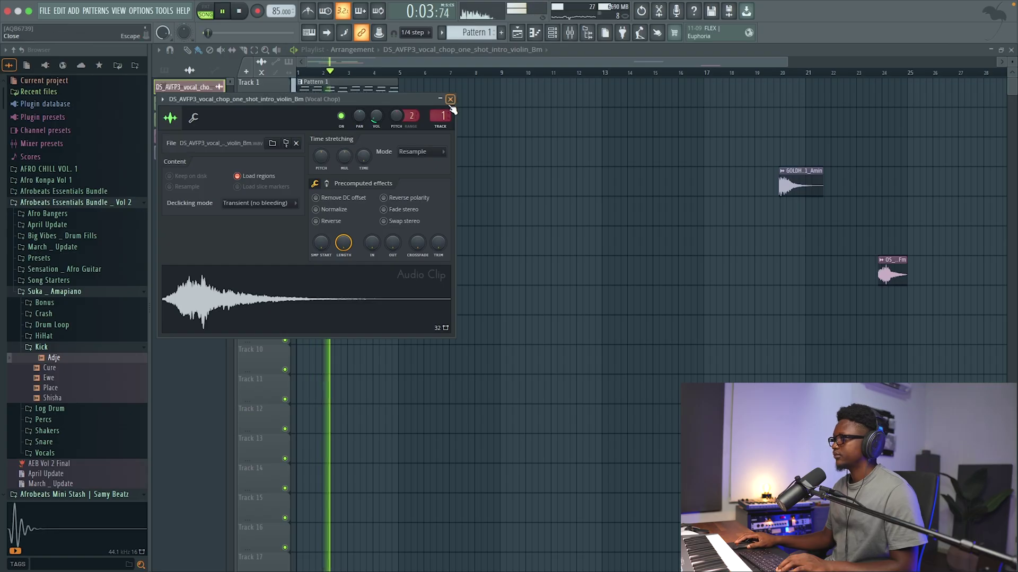
click(450, 99)
Step: Move the OS_VC2_65 vocal clip to Track 6, lower its gain to -11.6 dB and set its channel volume to 8%
drag(891, 265, 418, 270)
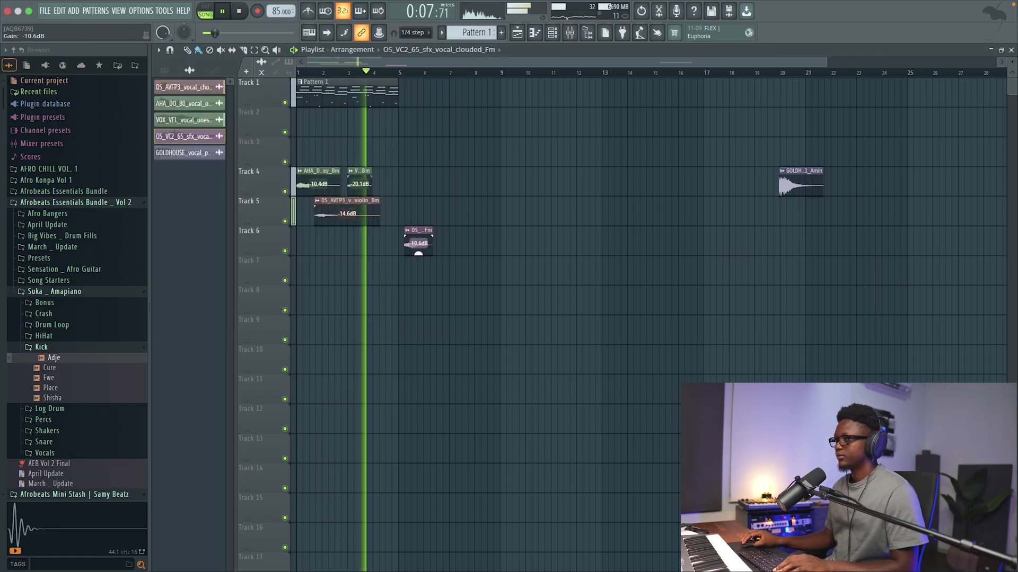
key(space)
double_click(420, 232)
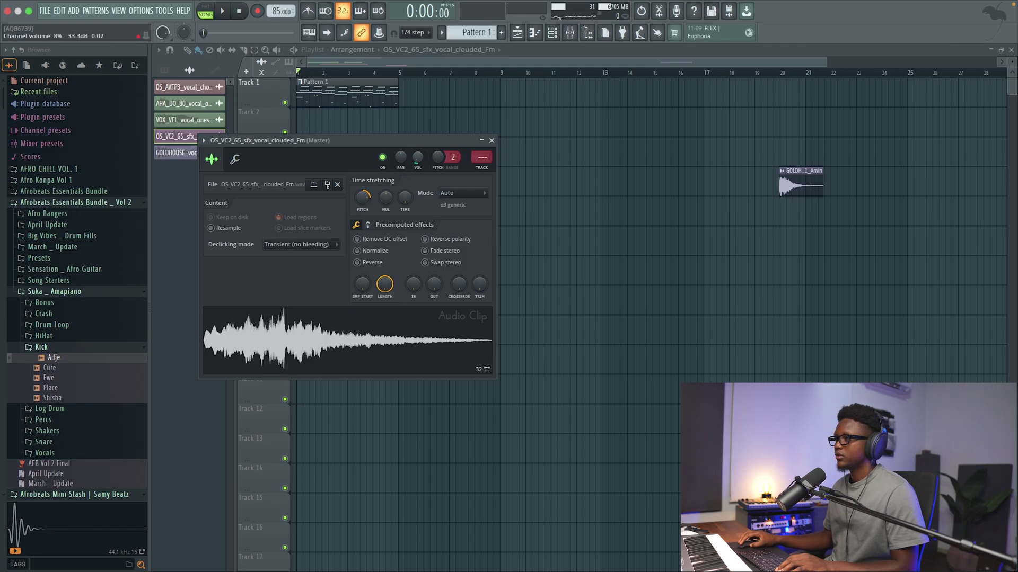
click(491, 141)
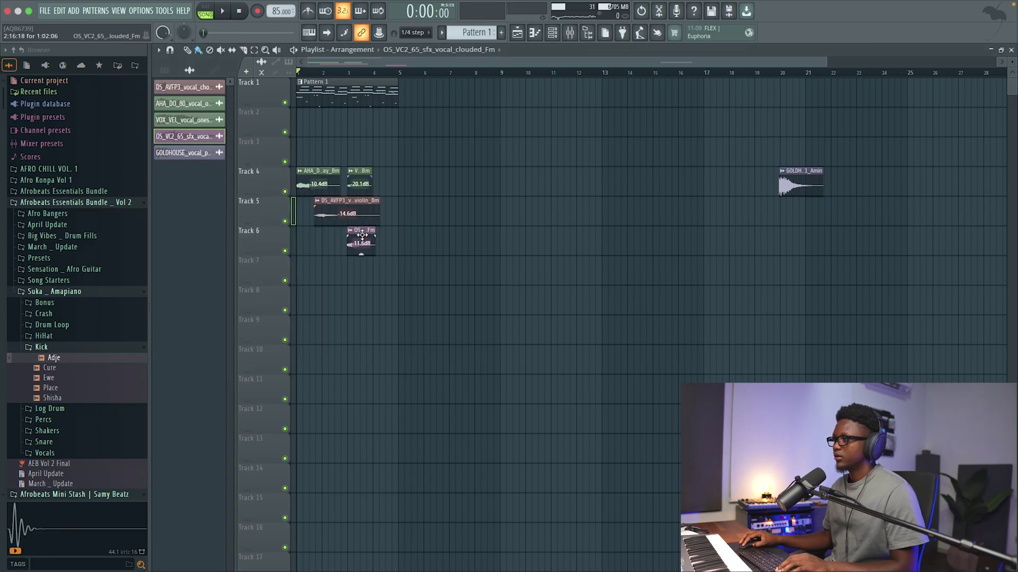
Step: Move the OS_VC2_65 vocal clip along Track 6 to 4:08:18 while checking its timing in playback
drag(364, 234, 375, 232)
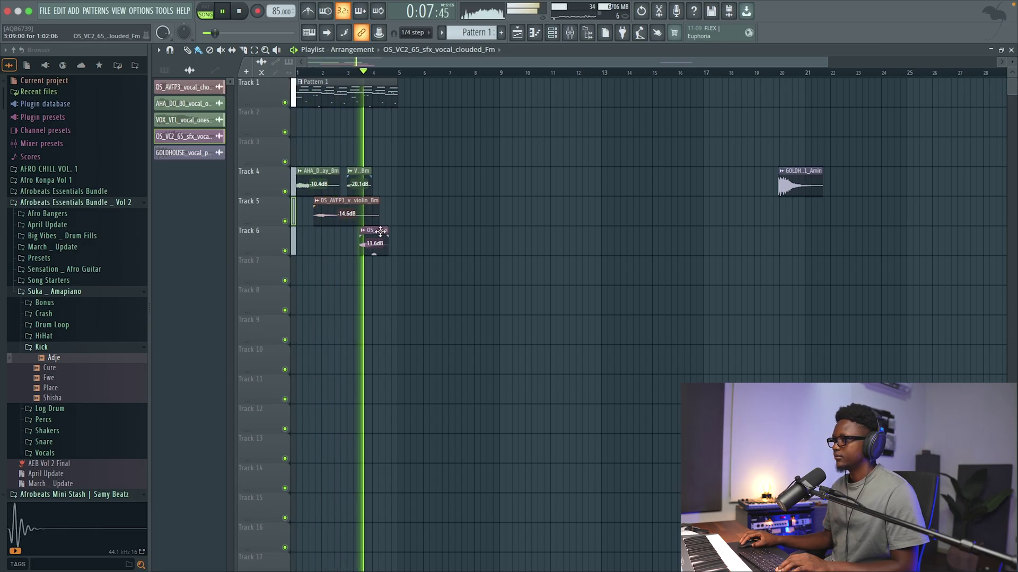
scroll(375, 232, down, 1)
drag(374, 202, 387, 200)
key(space)
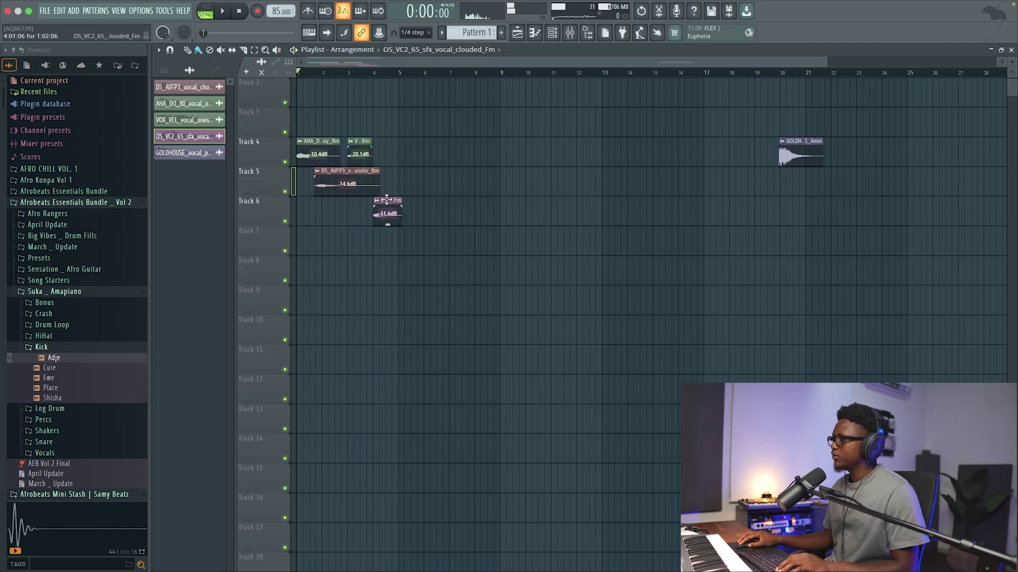
click(365, 70)
double_click(395, 202)
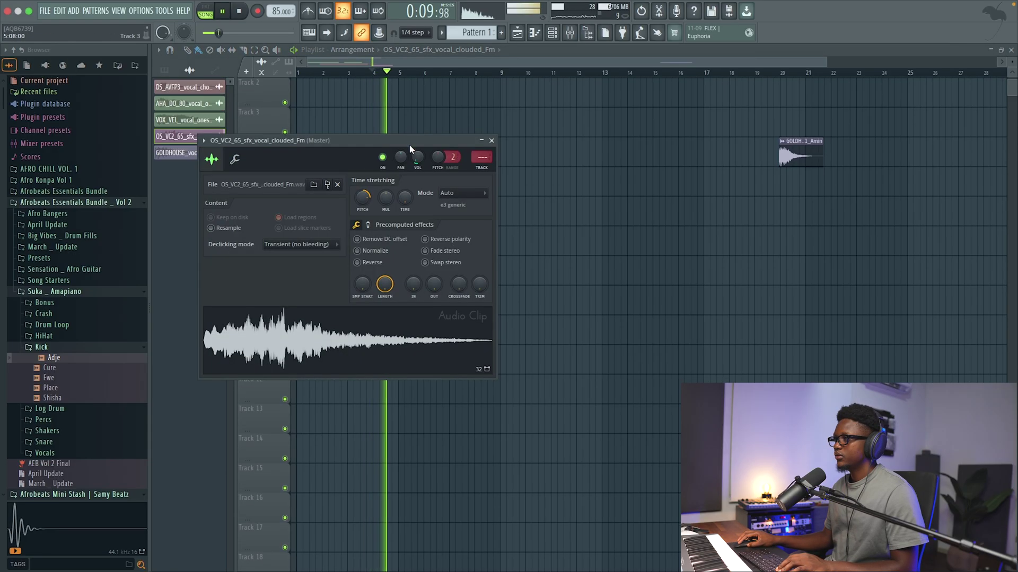
click(492, 140)
key(space)
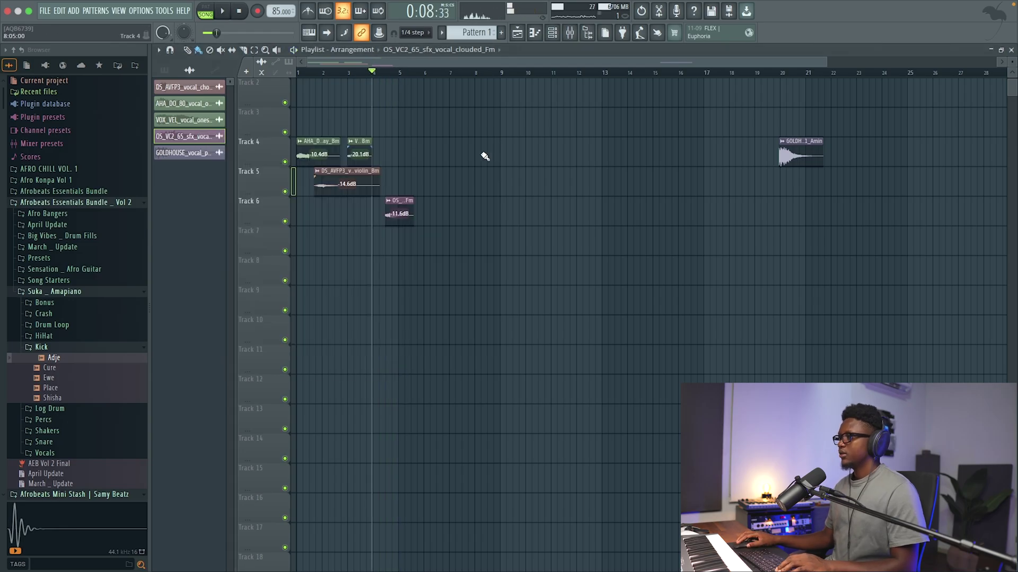
Step: Duplicate the Pattern 1 clip on Track 1 so the copy starts at bar 5, and play the arrangement
scroll(514, 154, up, 1)
click(305, 82)
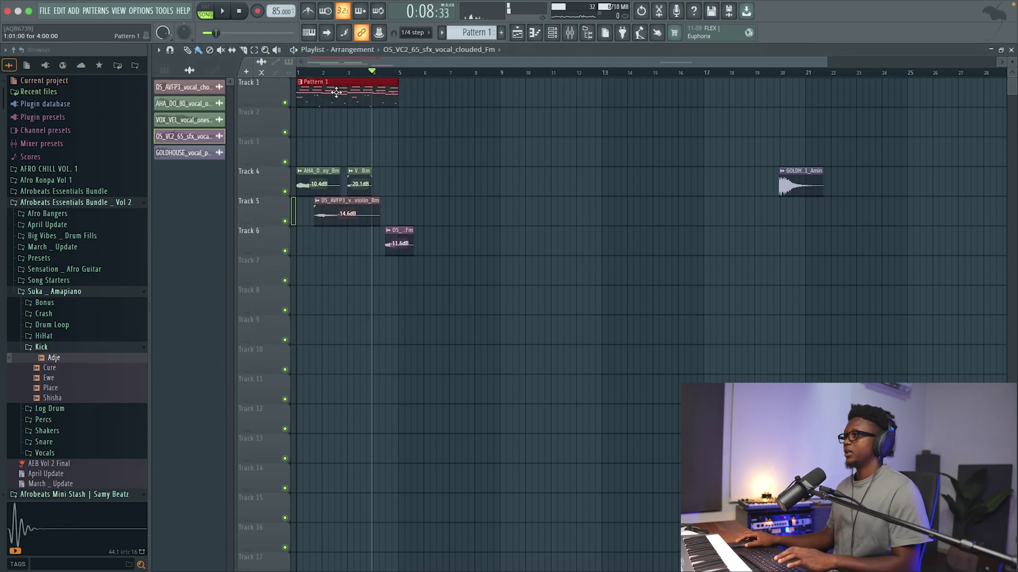
key(ctrl+b)
key(space)
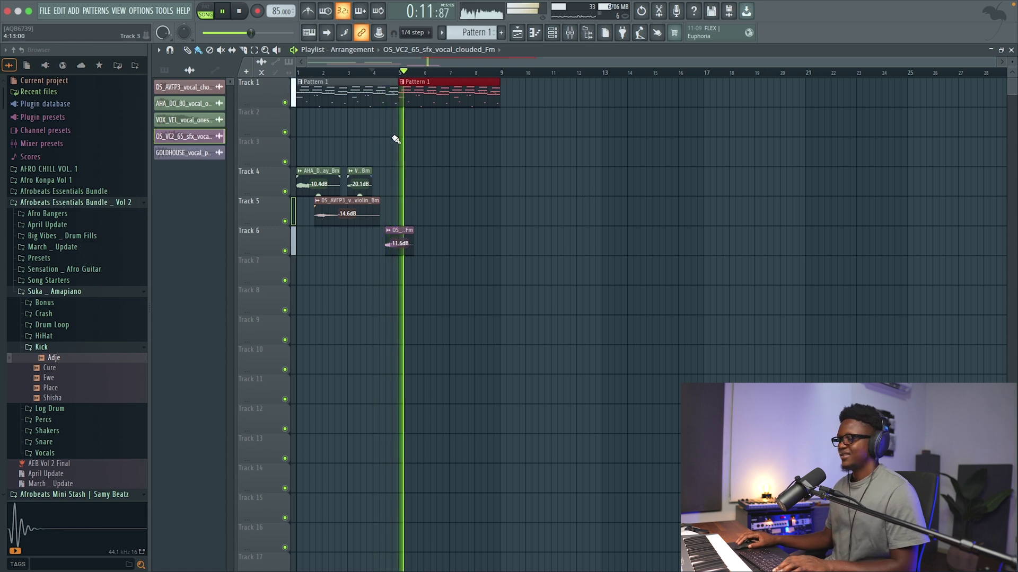
key(space)
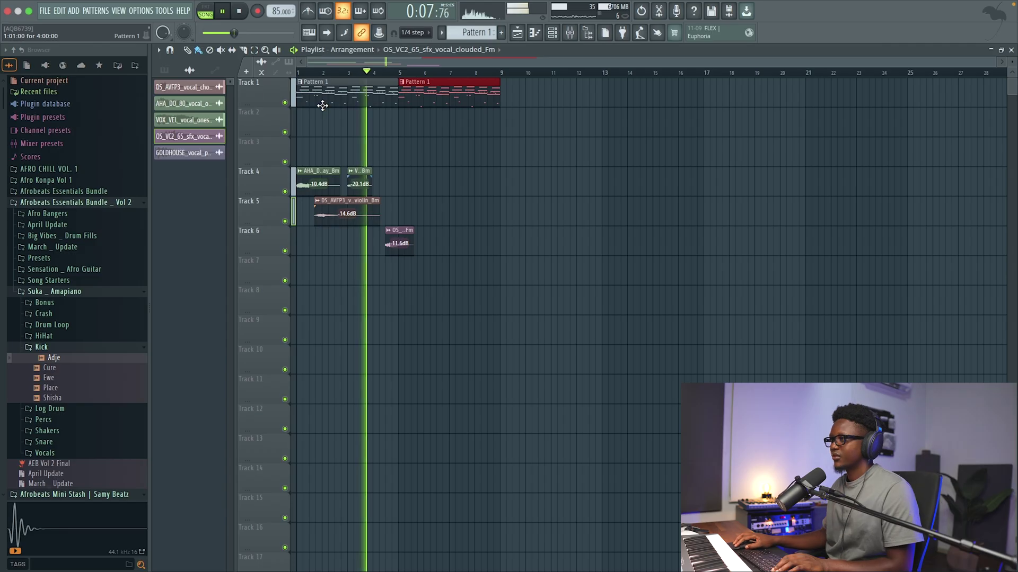
Step: Nudge the OS_VC2_65 vocal clip on Track 6 slightly later, to just before bar 5, and replay the arrangement
double_click(358, 179)
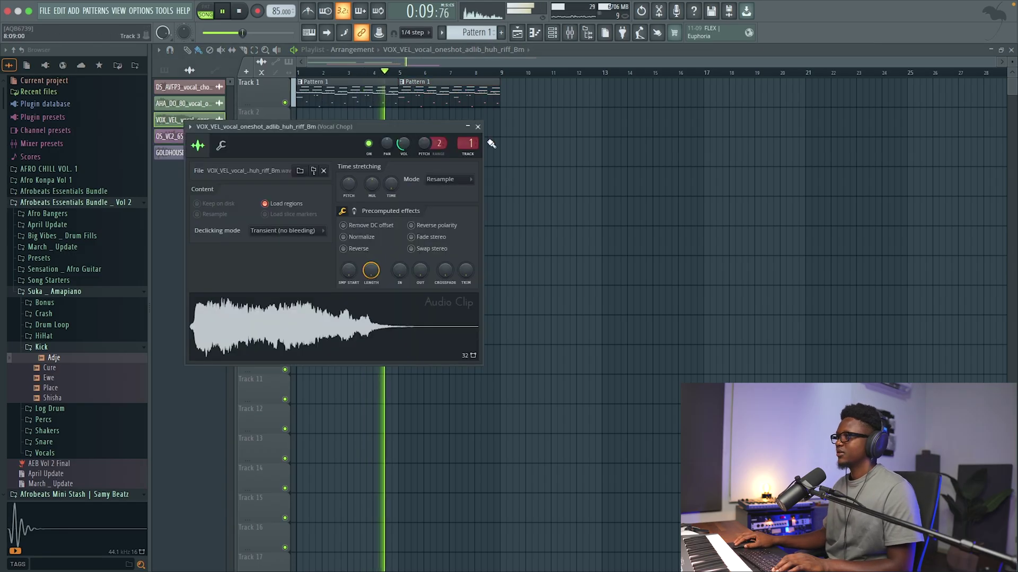
key(Escape)
key(space)
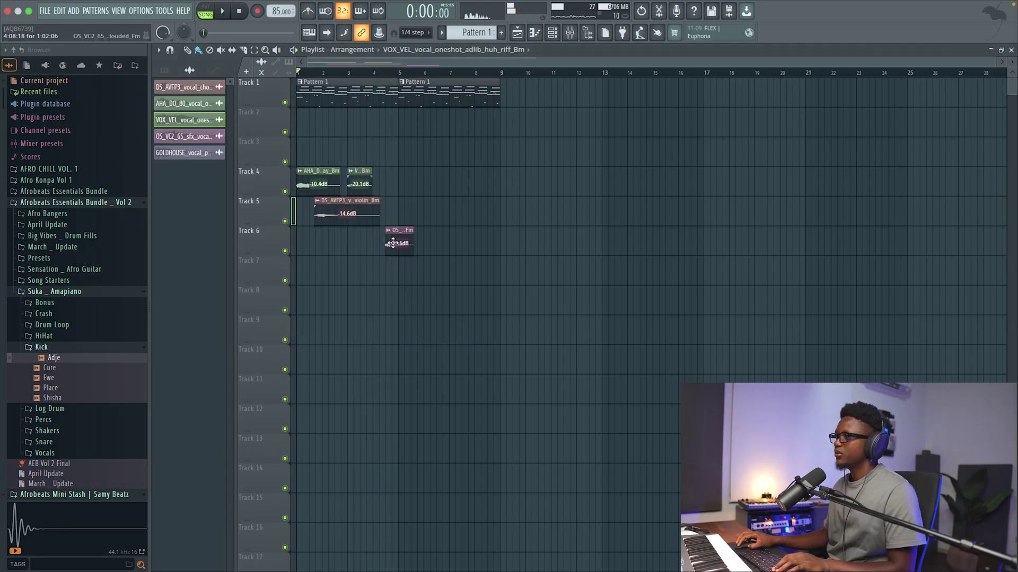
key(space)
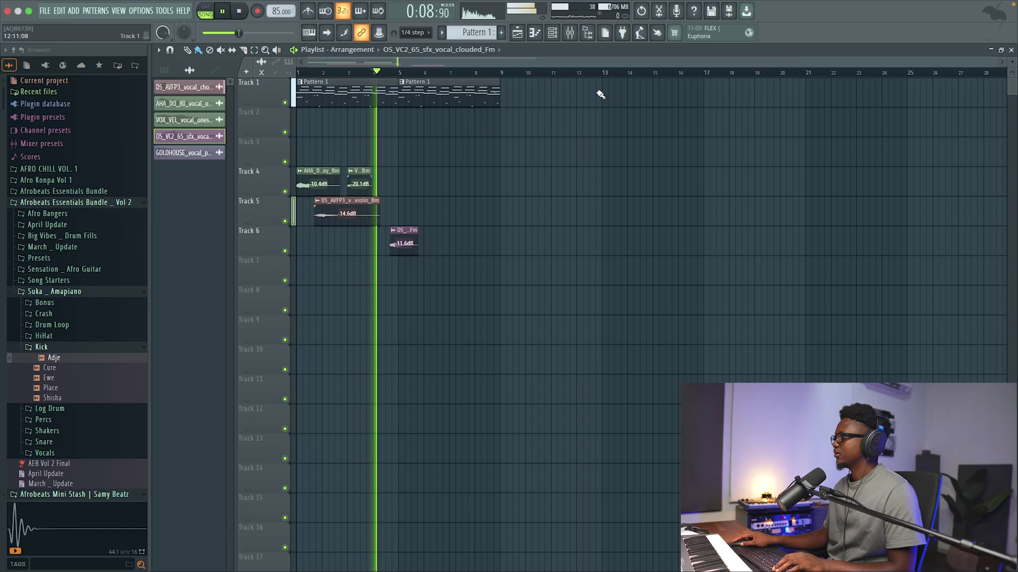
drag(996, 62, 559, 119)
key(space)
drag(598, 231, 605, 231)
key(space)
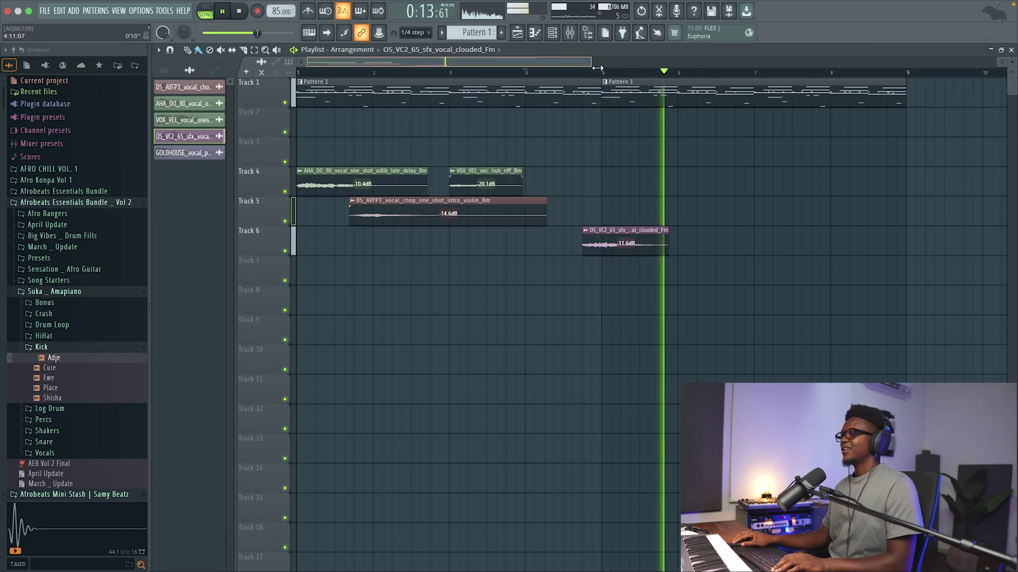
drag(571, 63, 873, 62)
key(space)
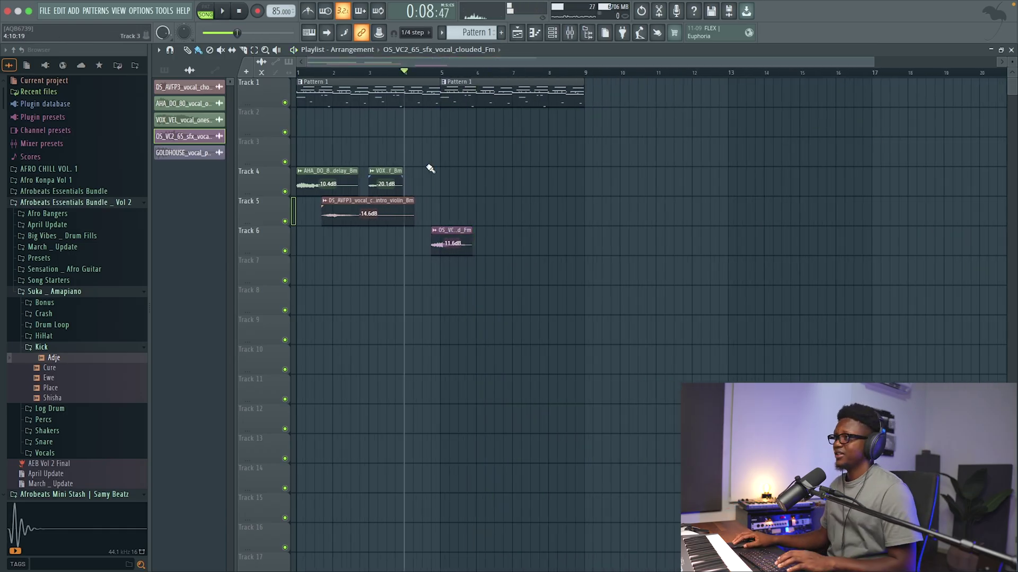
key(space)
key(space)
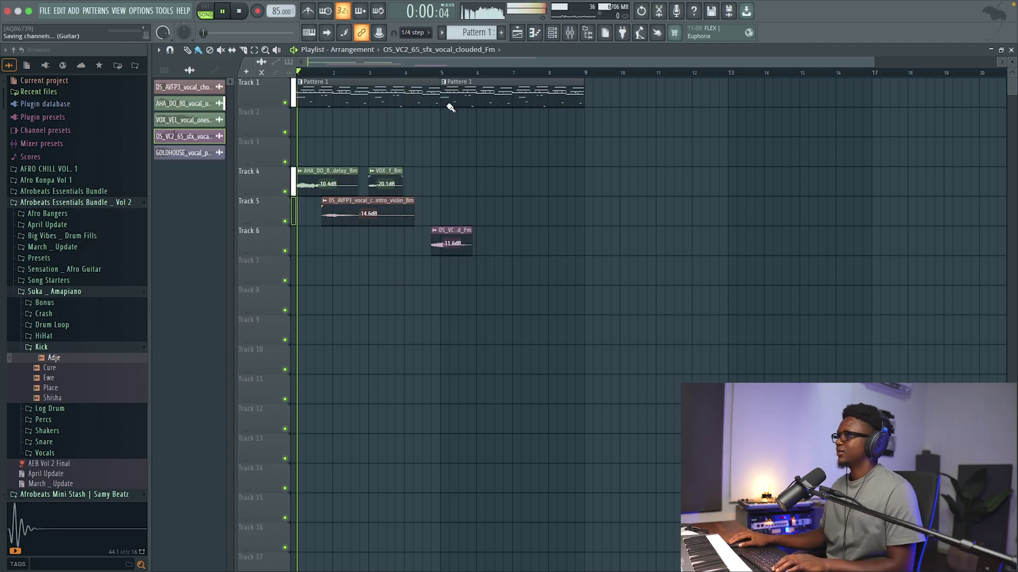
Step: Show all channels in the Channel rack and set the Guitar #2 channel volume to 46%
click(570, 33)
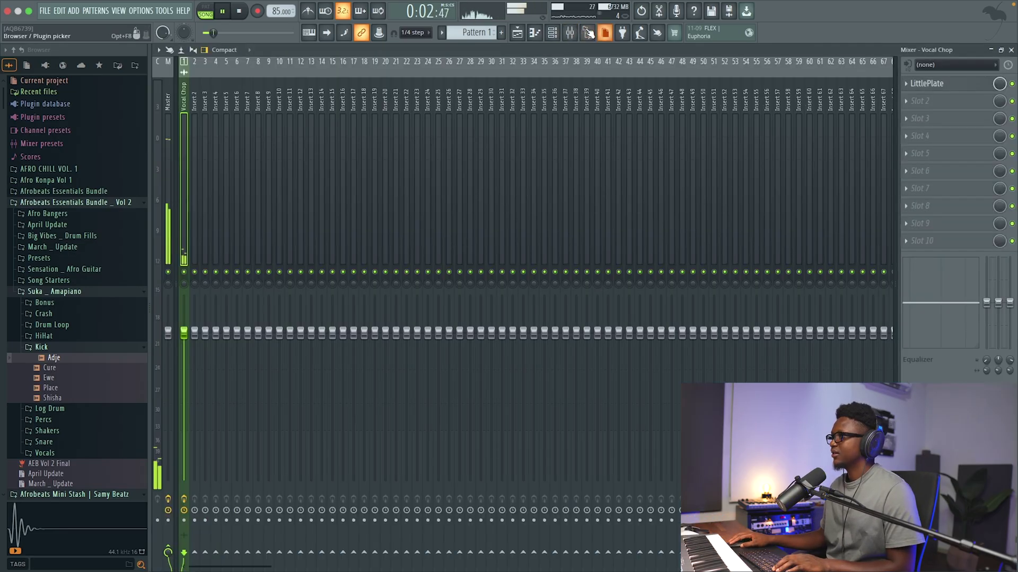
click(570, 33)
click(553, 33)
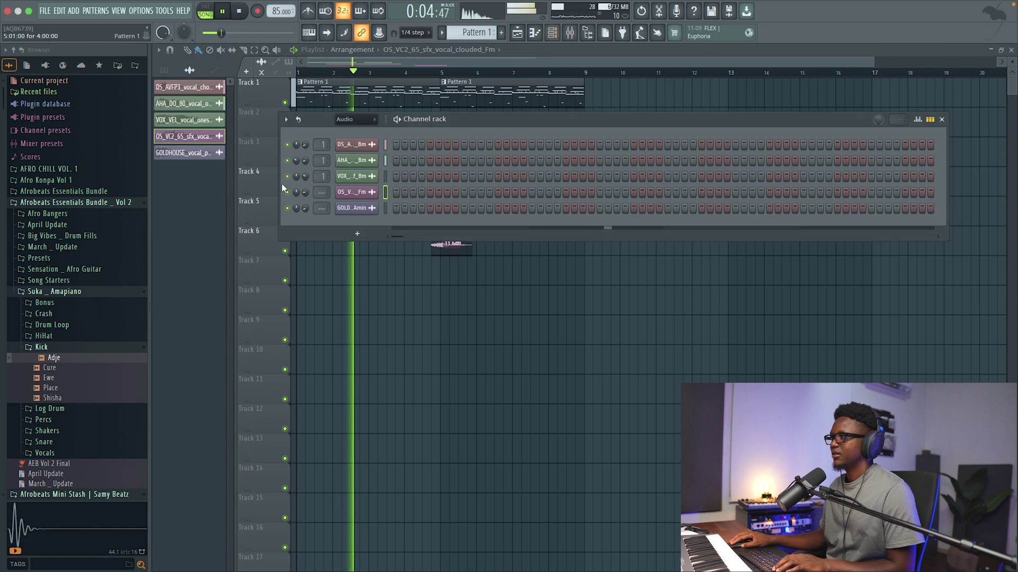
click(354, 119)
click(347, 130)
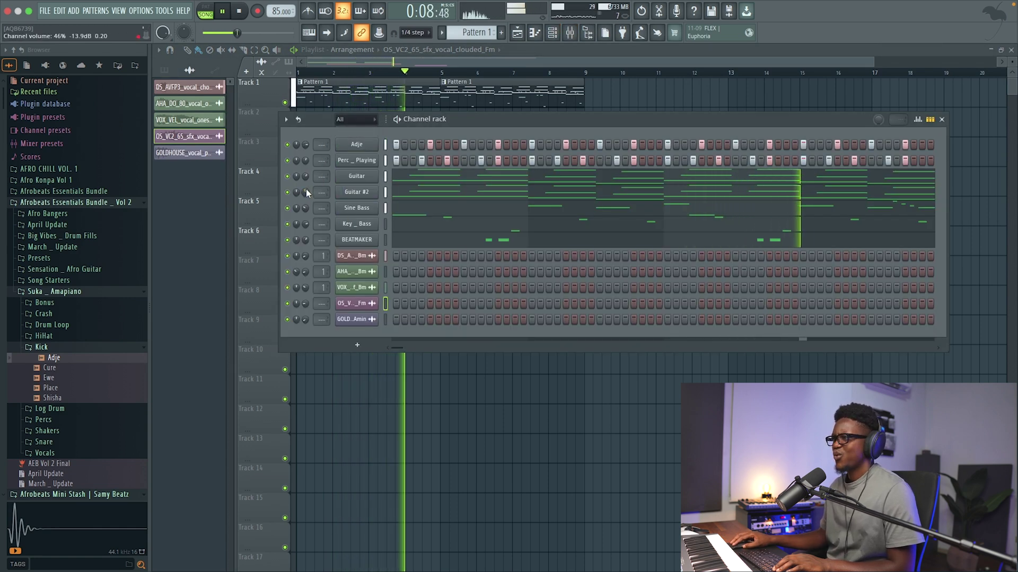
drag(304, 190, 306, 193)
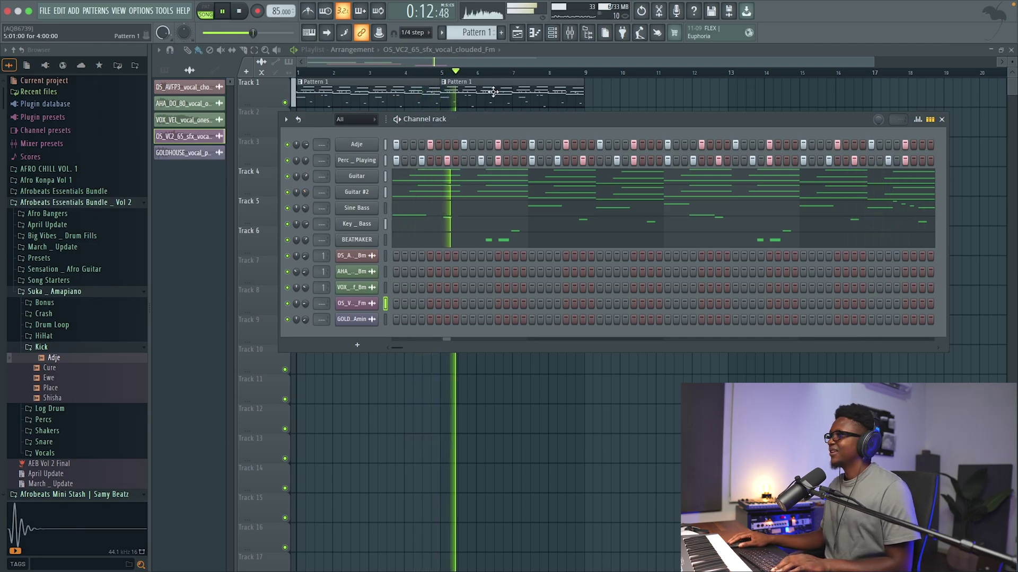
key(F6)
key(space)
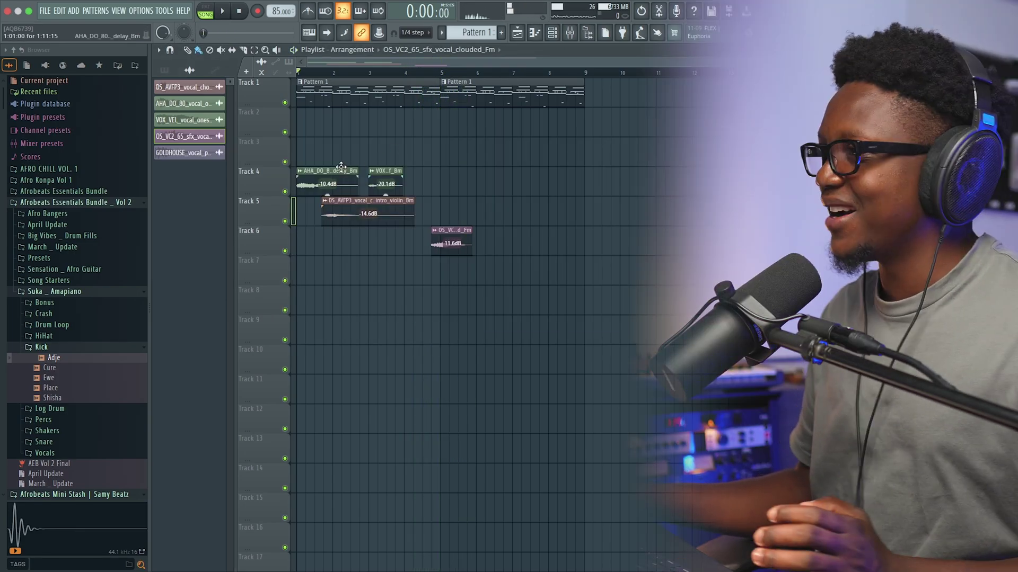
scroll(341, 167, down, 1)
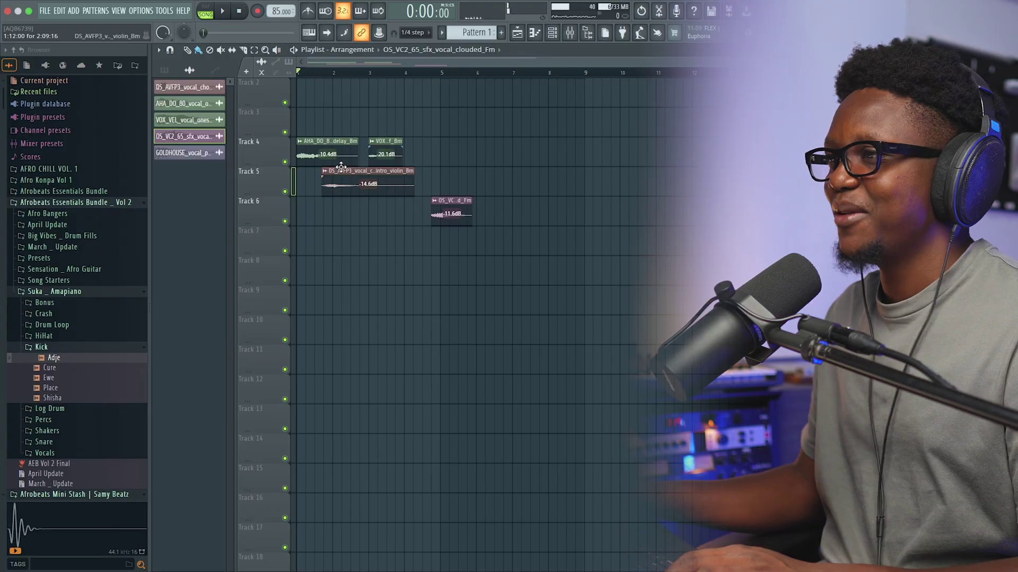
scroll(341, 166, up, 1)
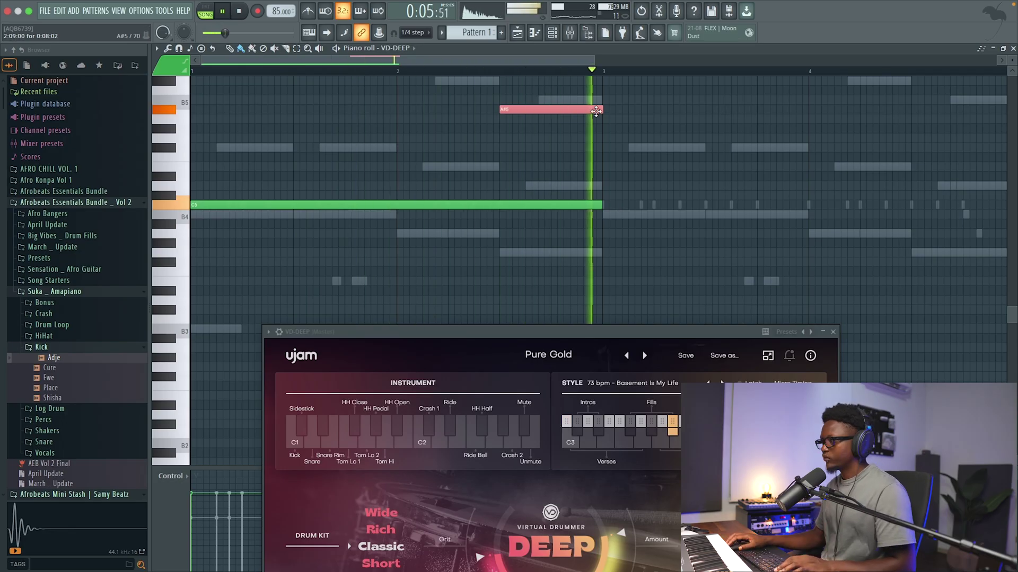
Step: Render the armed Insert 2 mixer track with the VD-DEEP drums to a wave file
drag(596, 332, 577, 260)
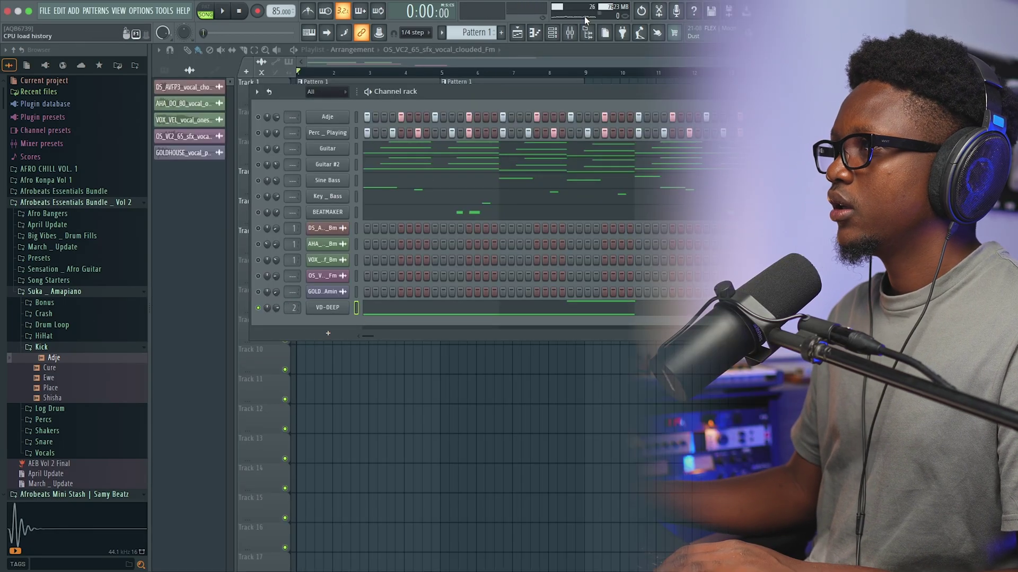
click(570, 33)
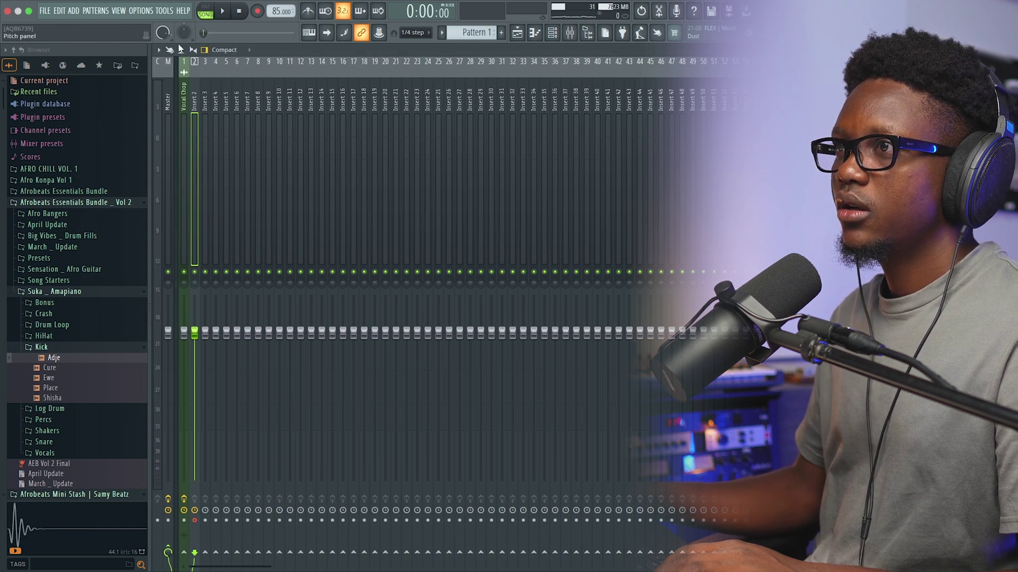
click(160, 50)
mouse_move(198, 71)
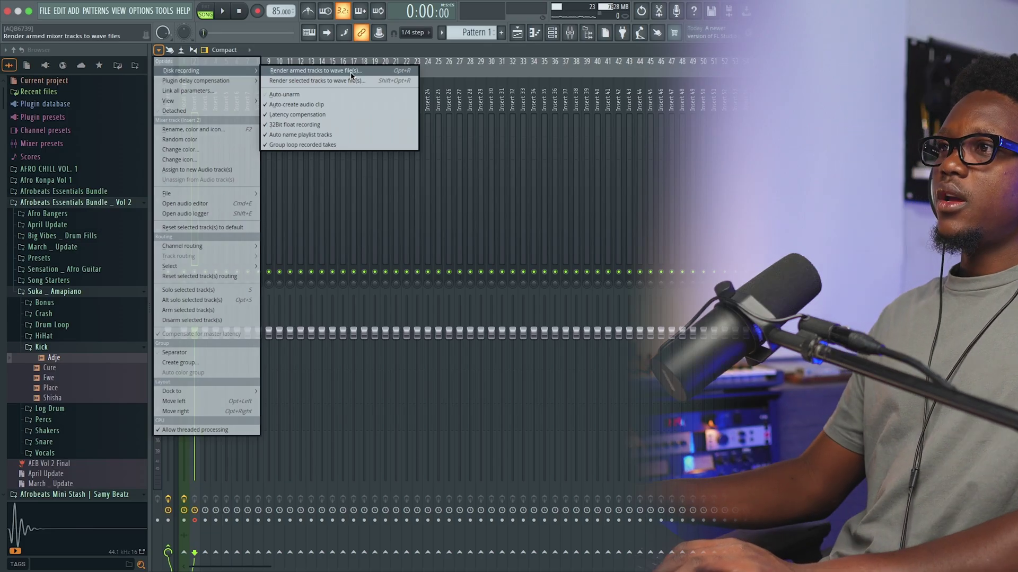
click(318, 70)
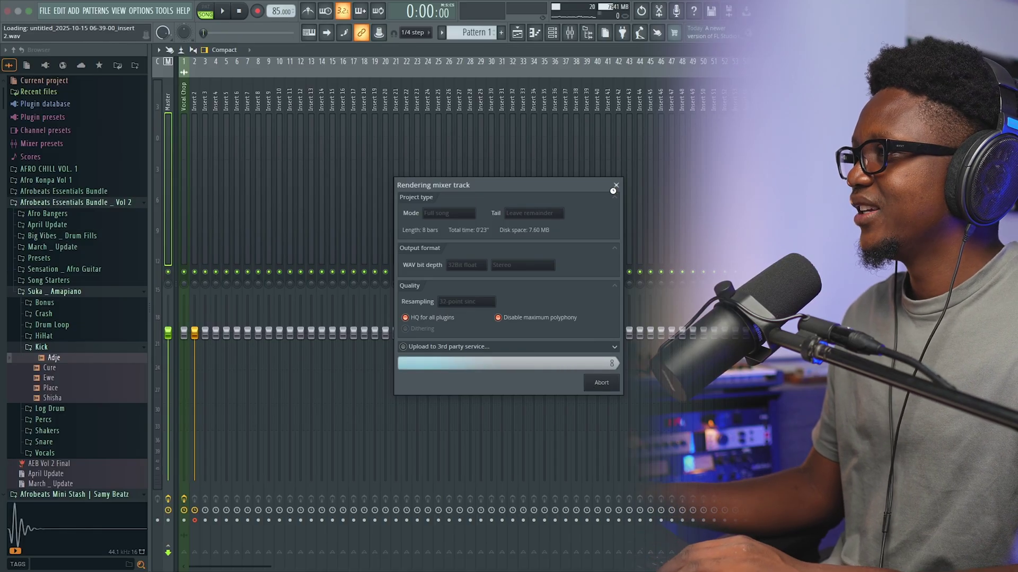
key(F9)
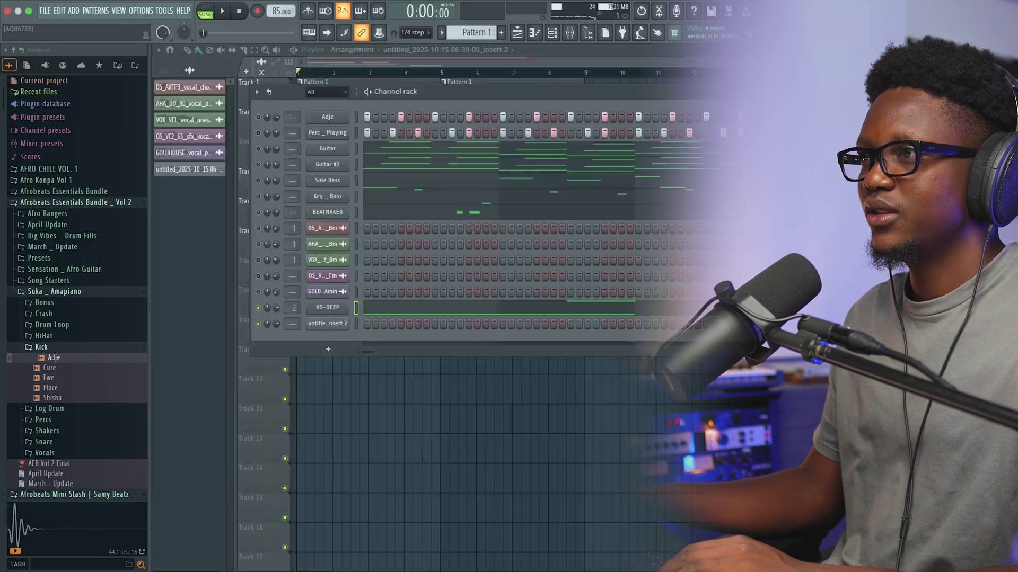
Step: Place a copy of the rendered Insert 2 clip at bar 1 of Track 7 and slice it midway through bar 2
drag(177, 168, 348, 382)
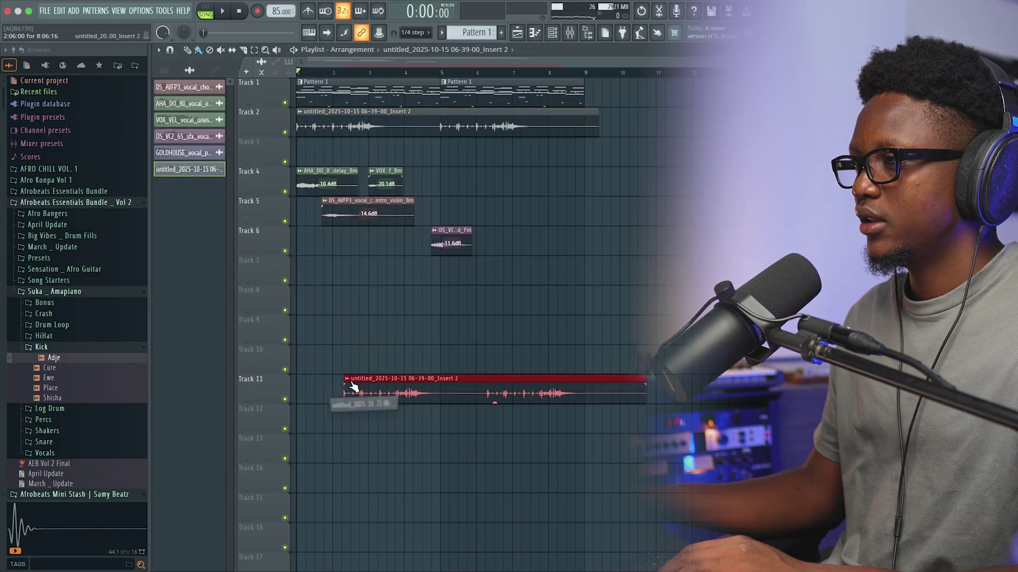
drag(424, 393, 382, 301)
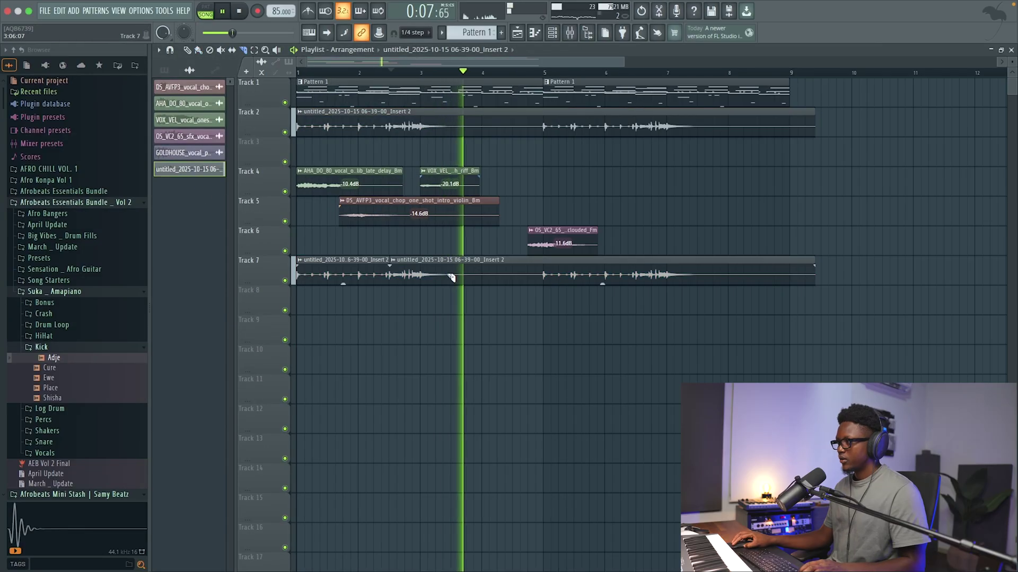
key(space)
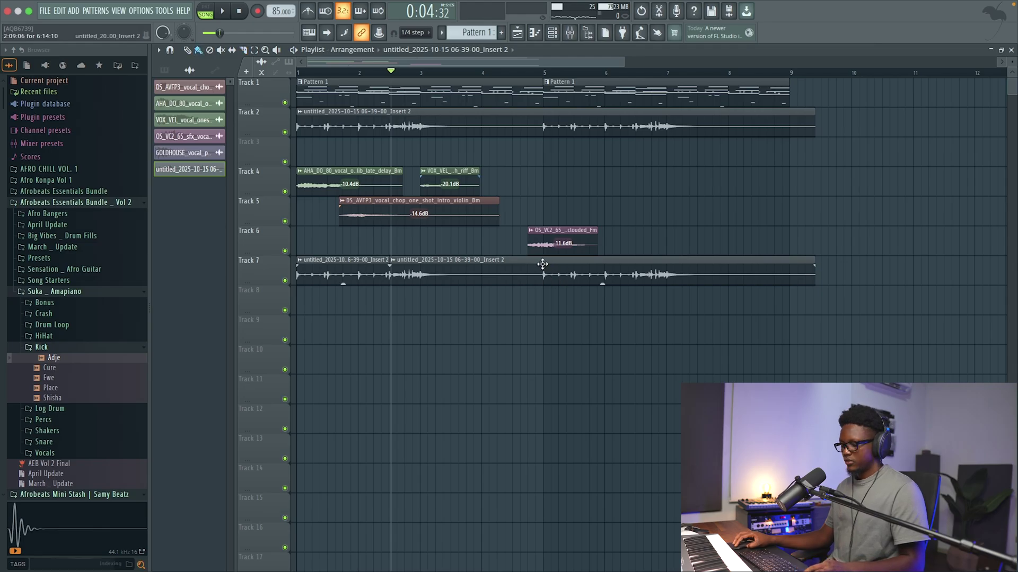
Step: With snapping set to Cell, move the Track 7 drum slice two bars later to mid-bar 4 and remove its part after bar 6
drag(440, 268, 504, 267)
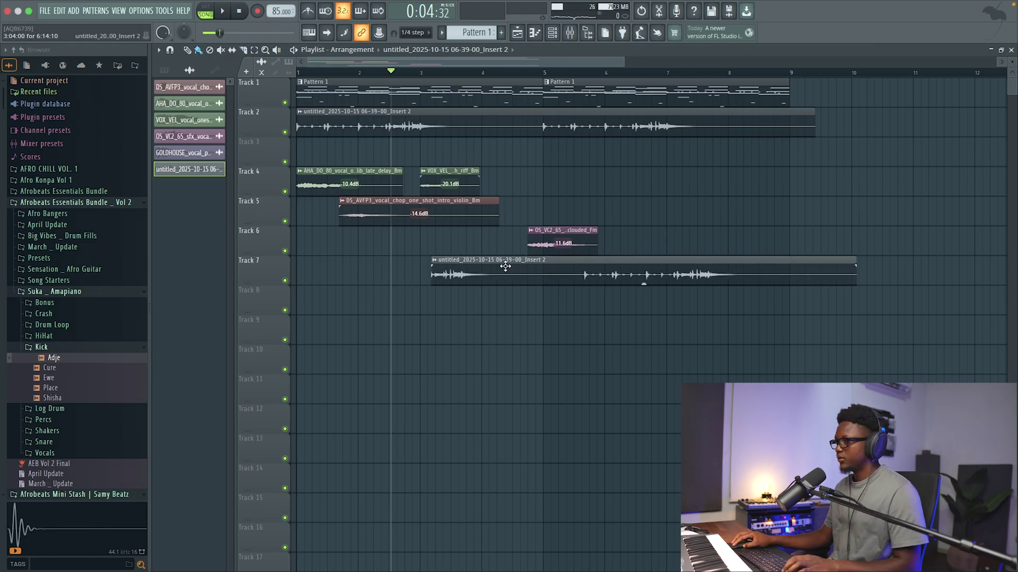
key(super+z)
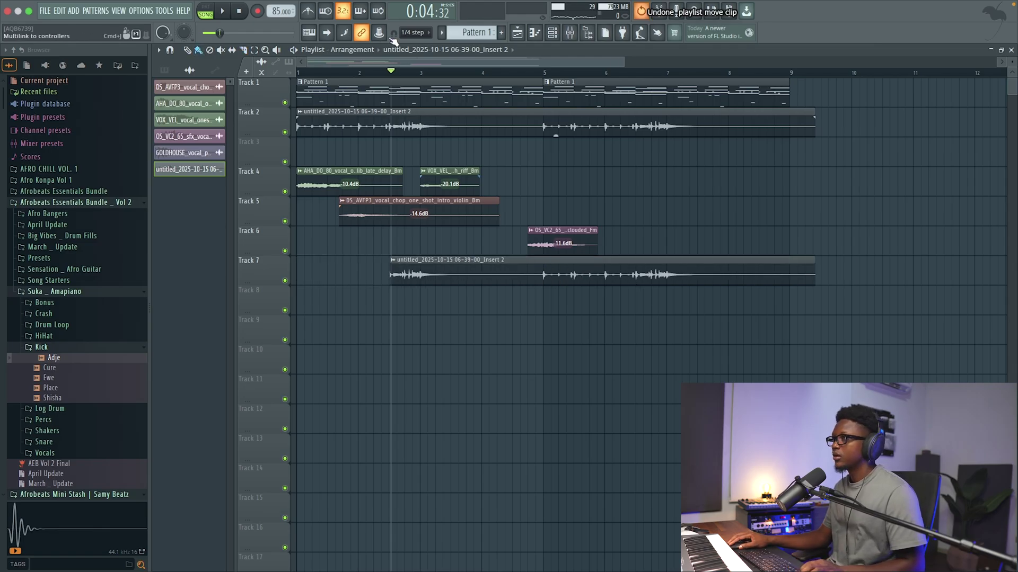
click(414, 32)
click(411, 54)
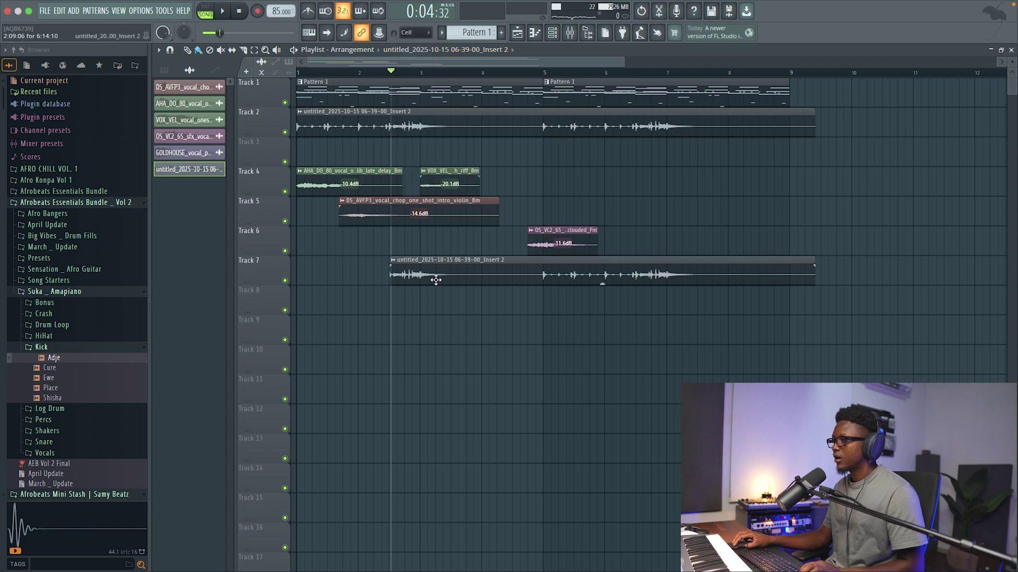
drag(435, 281, 559, 280)
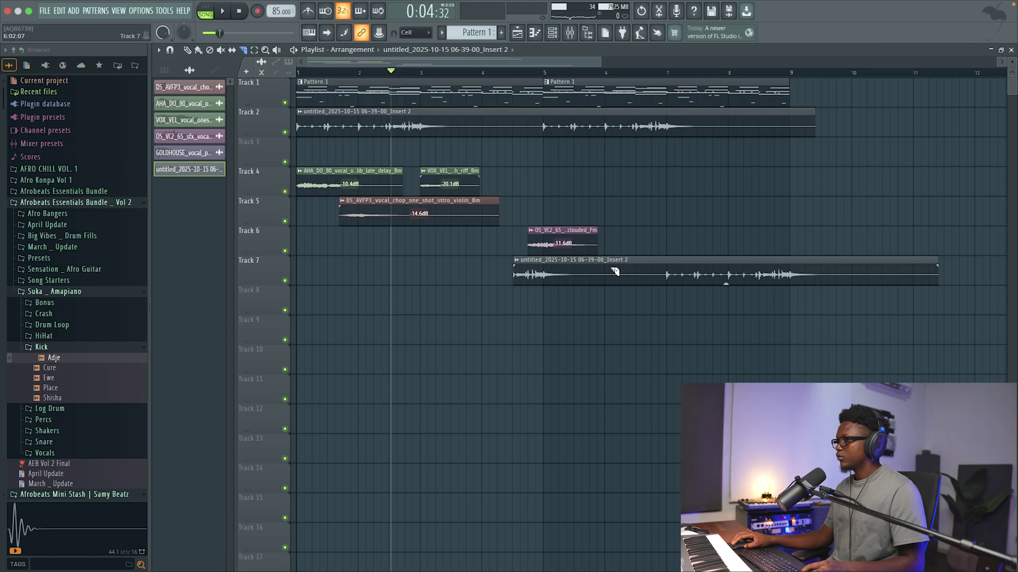
right_click(717, 260)
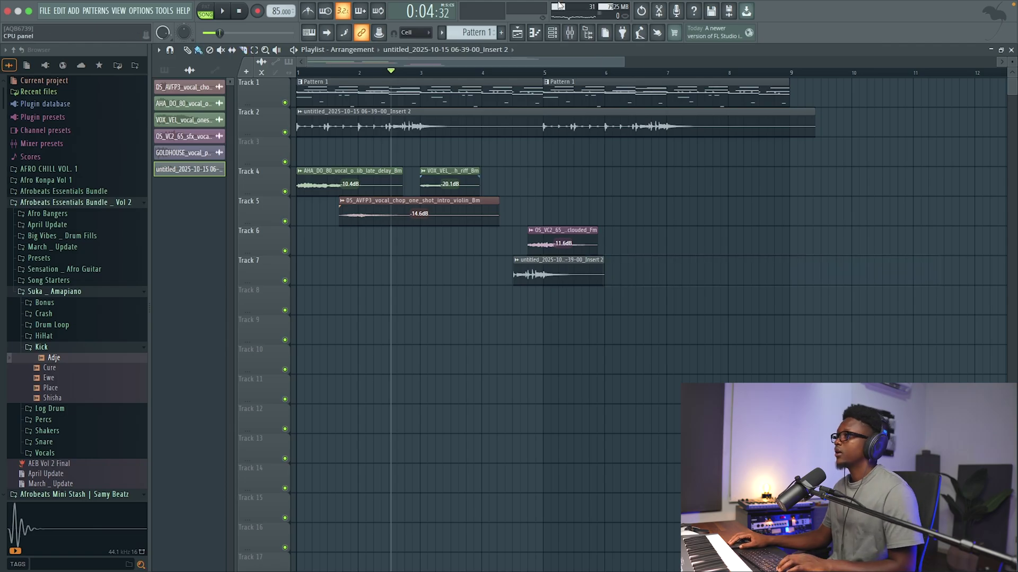
Step: Delete the VD-DEEP channel from the Channel rack and confirm the deletion
click(552, 35)
right_click(332, 312)
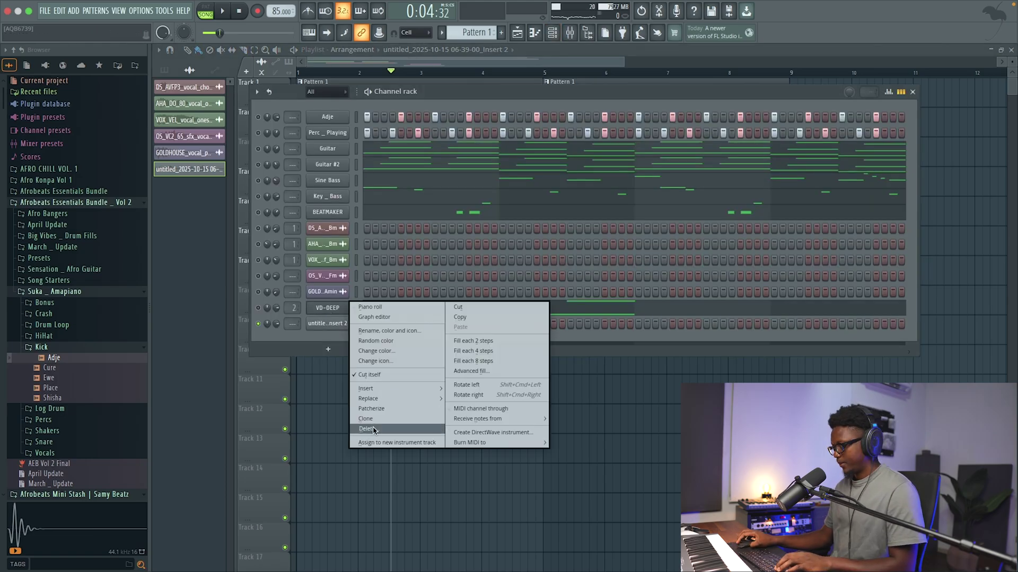
click(371, 430)
key(Return)
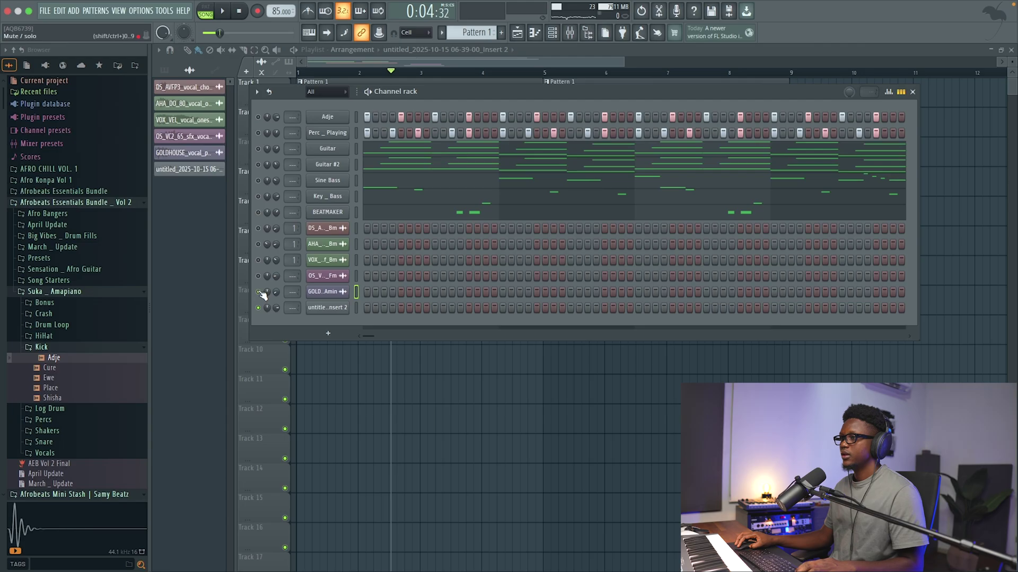
Step: Play back the arrangement with the Channel rack closed and delete the rendered Insert 2 clip from Track 2
key(space)
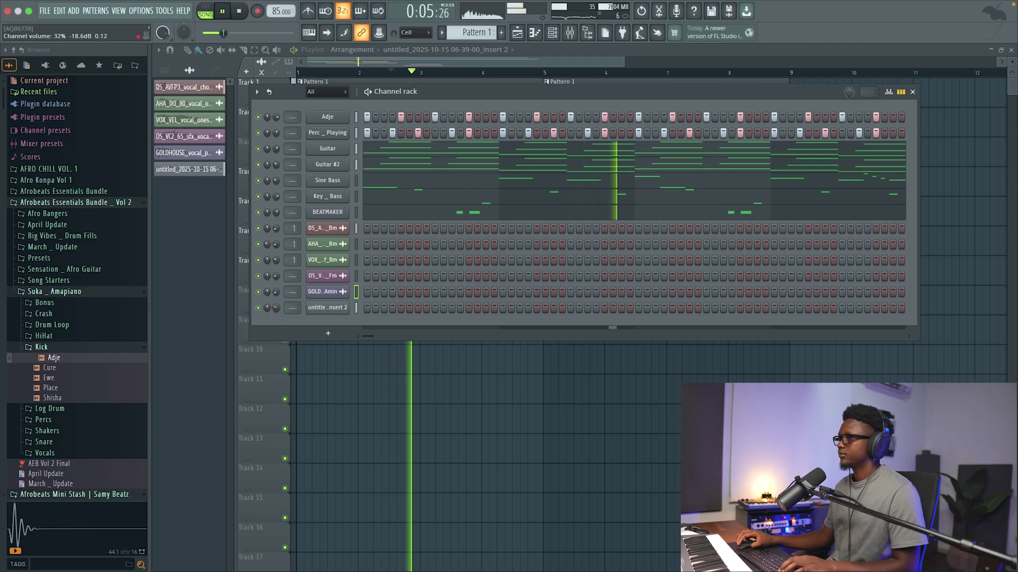
click(530, 61)
key(space)
key(space)
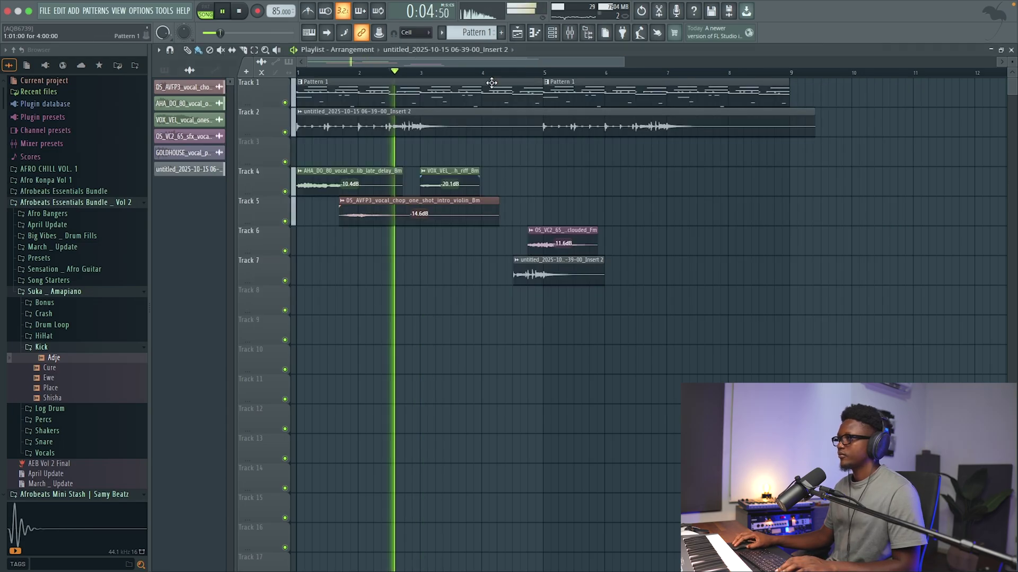
key(space)
right_click(331, 124)
key(space)
click(498, 74)
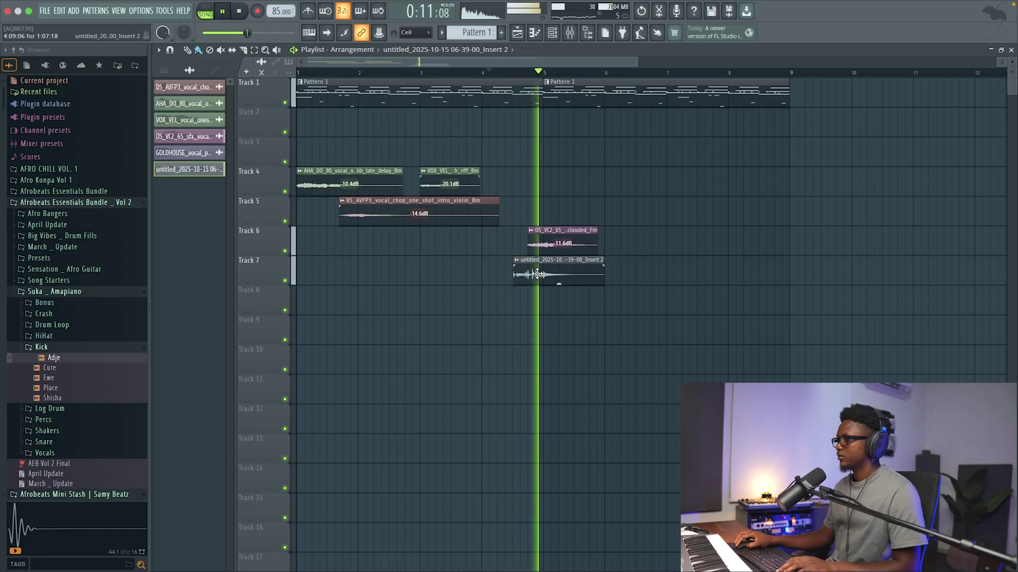
Step: Set the rendered Insert 2 clip's channel volume to about 65% during playback and close its settings
double_click(536, 274)
key(space)
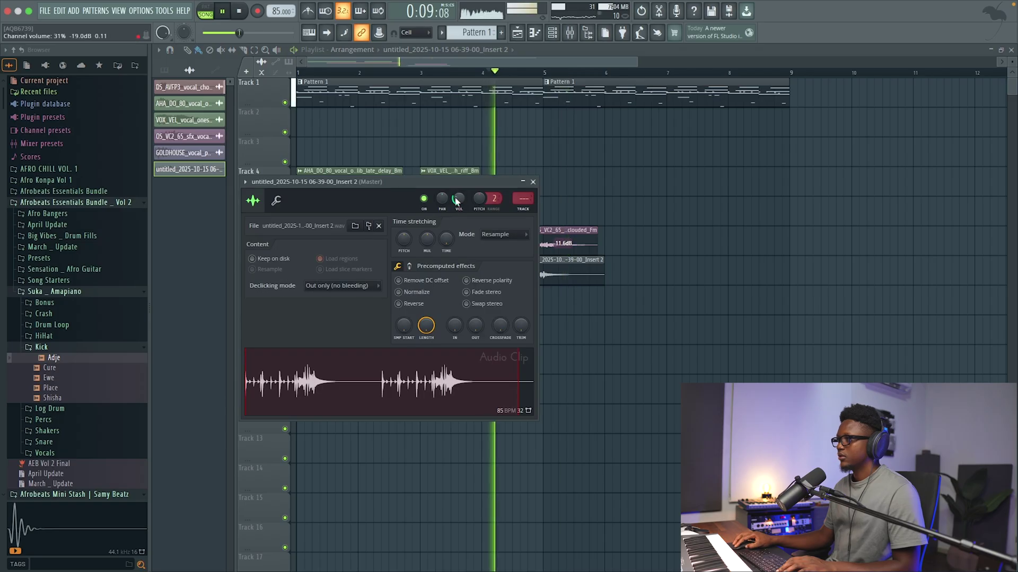
drag(458, 198, 458, 203)
key(space)
key(space)
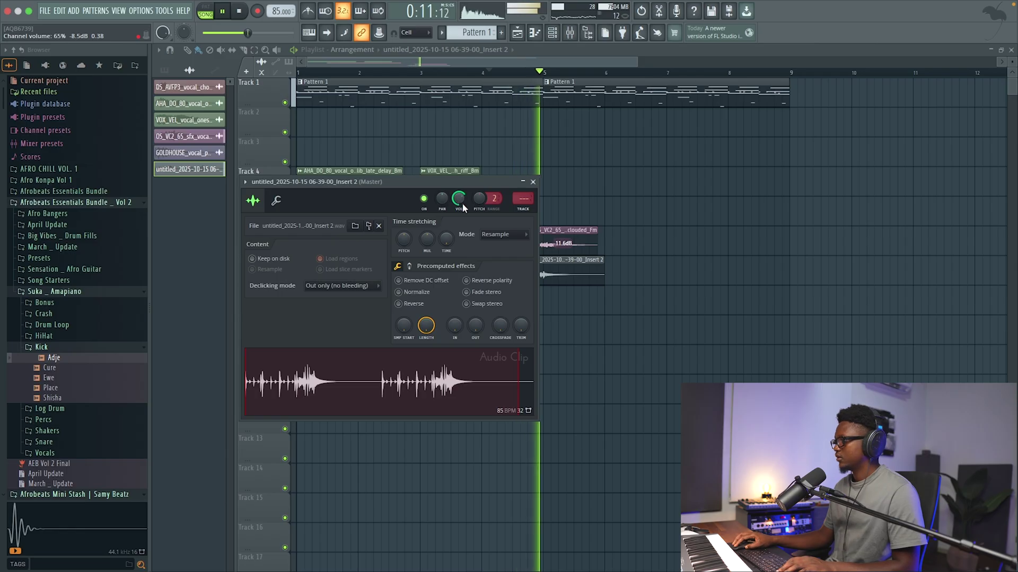
click(533, 182)
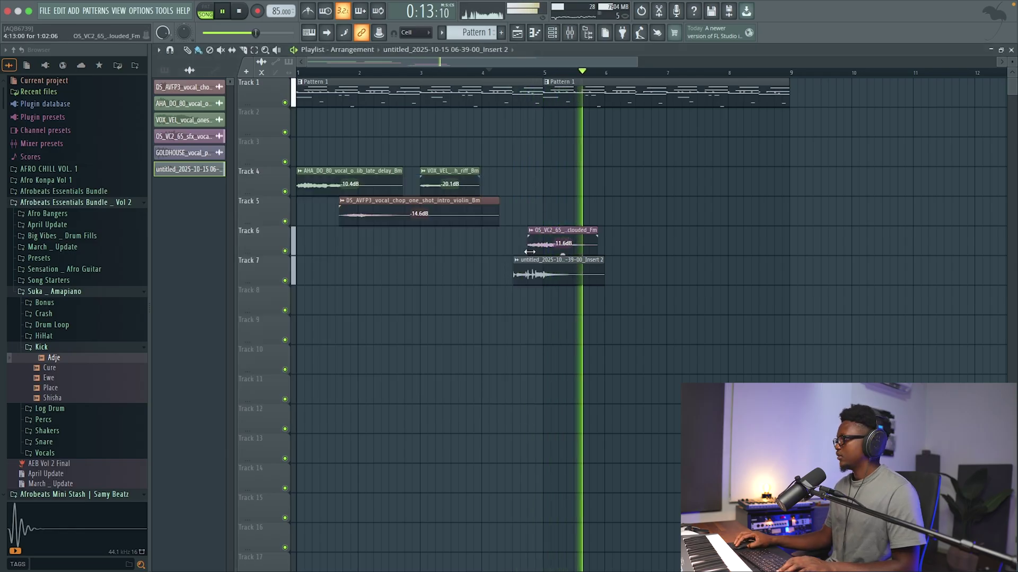
Step: Try extending the Track 7 drum slice's start a quarter bar earlier, and cut the added part off at mid-bar 4
key(space)
key(space)
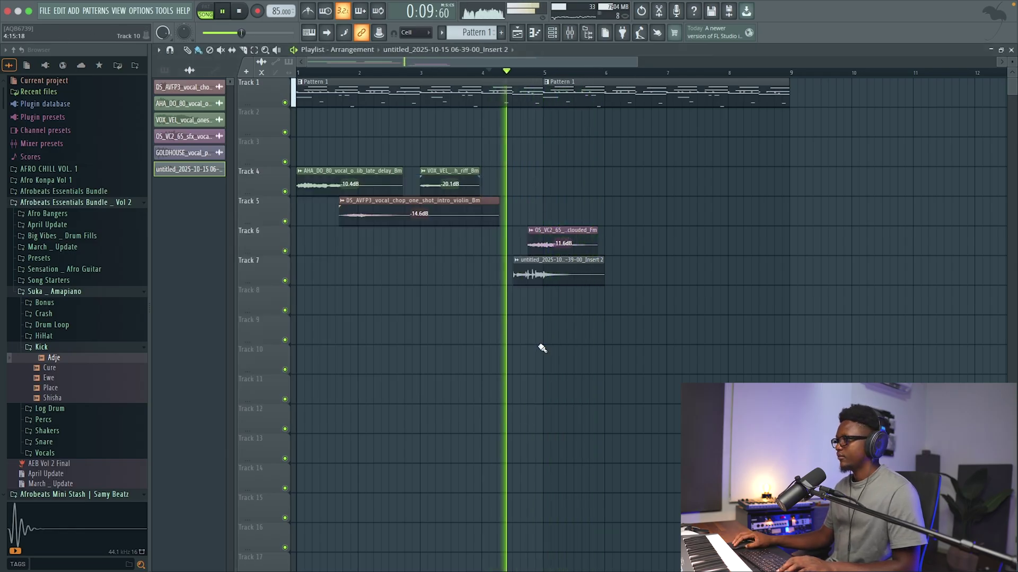
drag(513, 265, 496, 260)
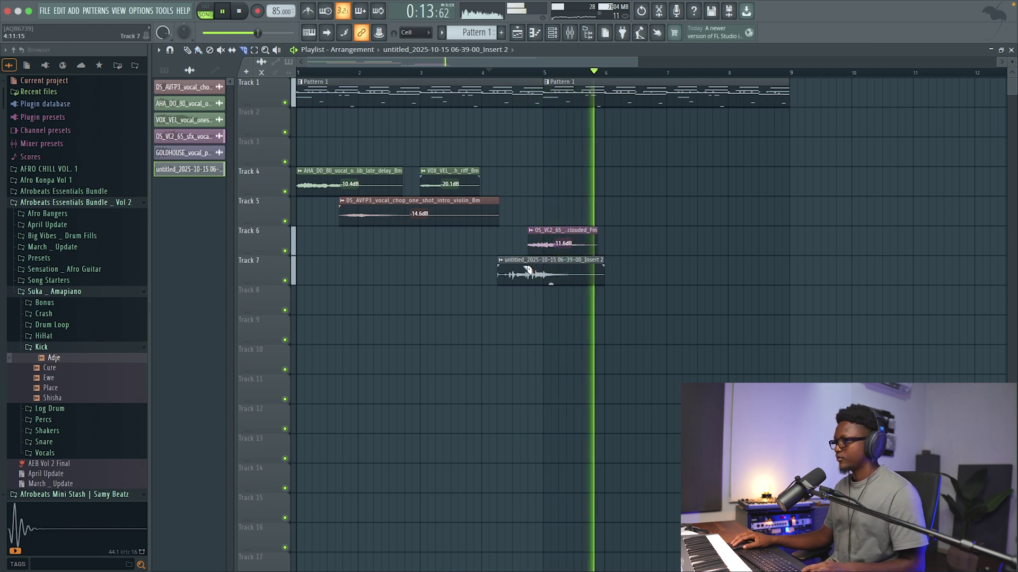
key(space)
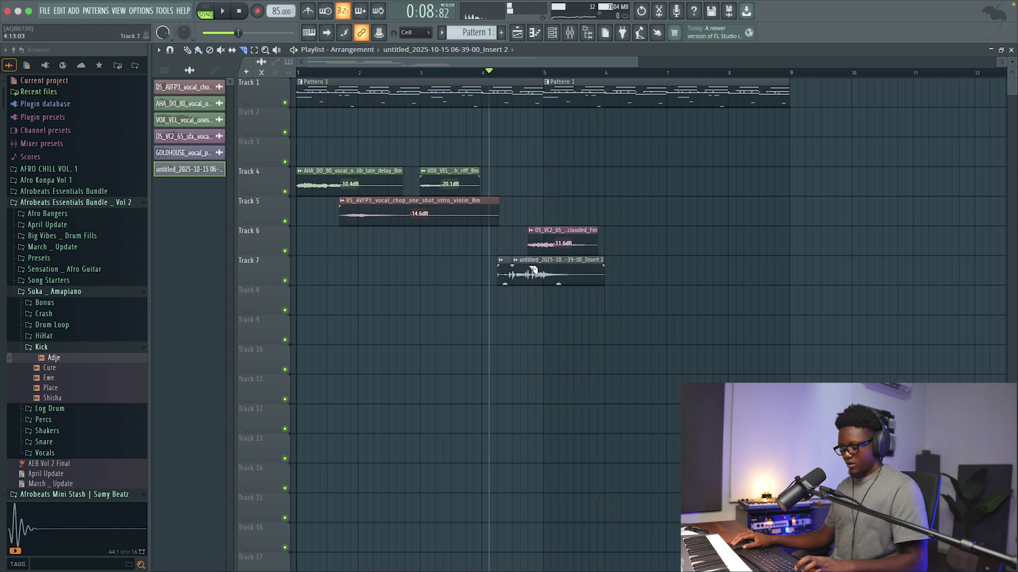
key(ctrl+z)
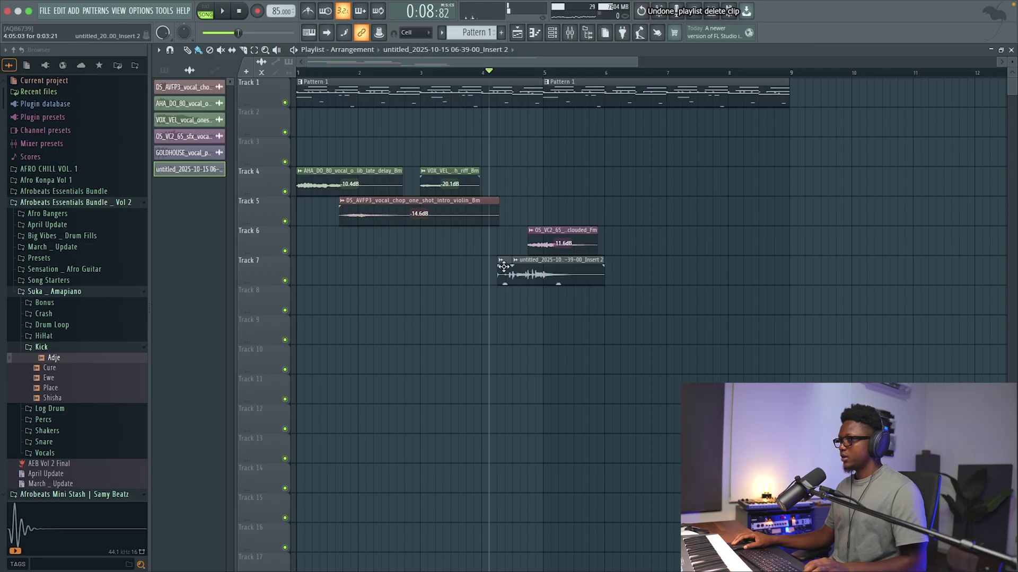
Step: Move the Track 7 drum slice about four bars later, into the second half of bar 8, and nudge it slightly earlier
drag(562, 268, 819, 269)
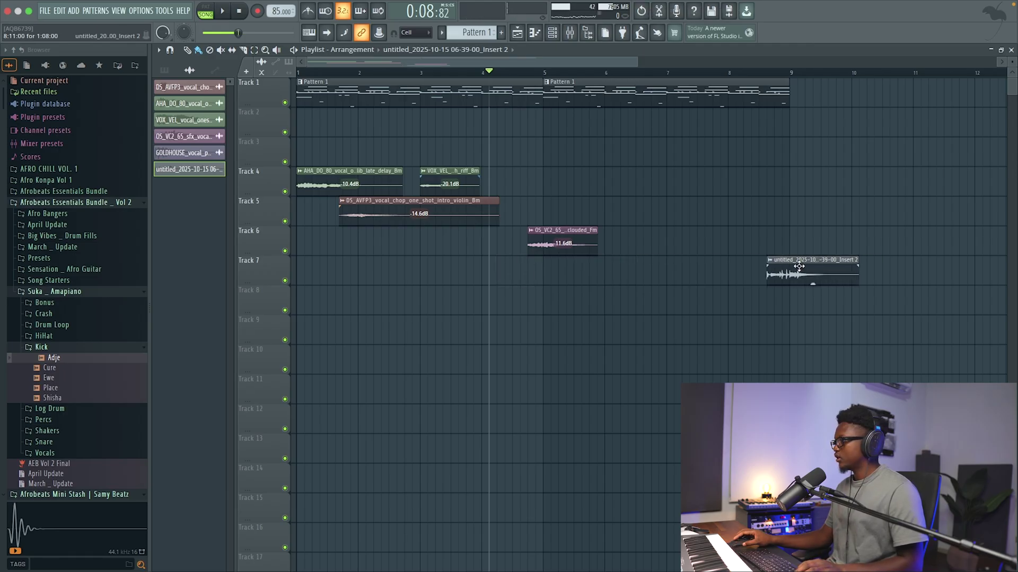
key(space)
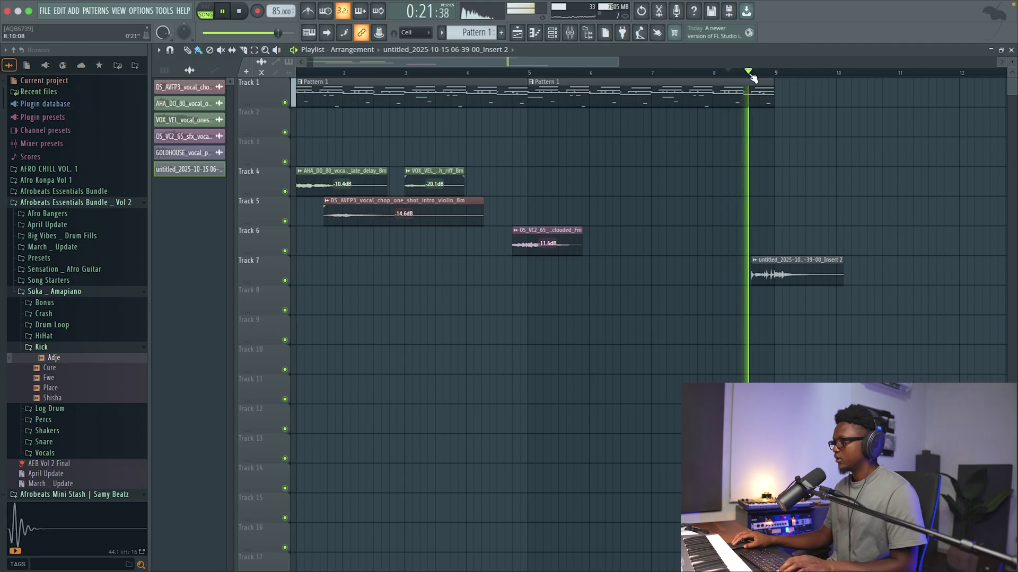
drag(769, 268, 761, 268)
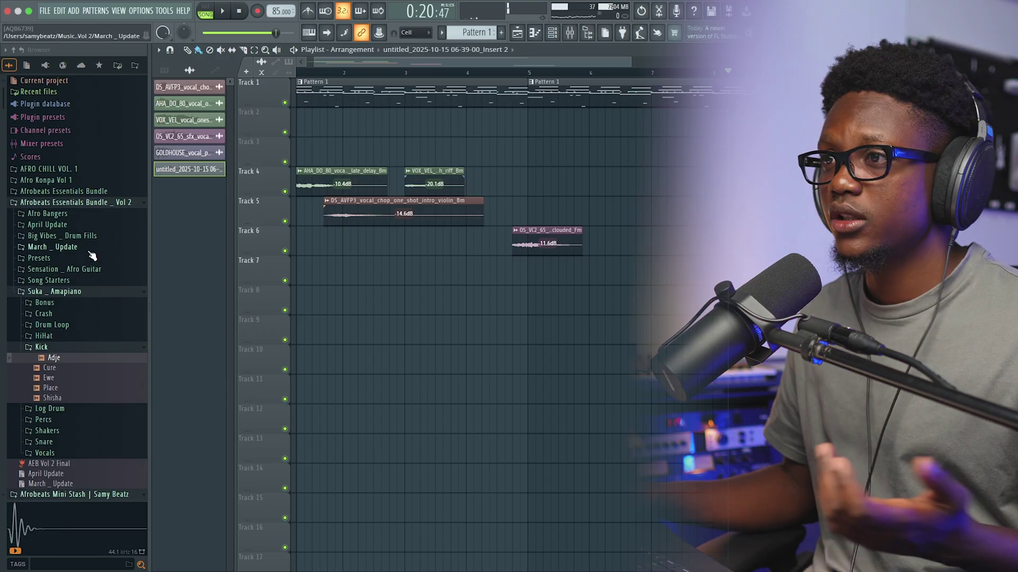
Step: Find the Cy Kale _ BPM 83 drum loop in the Afro Konpa Vol 1 folder and place it on Track 2 at bar 1
click(83, 202)
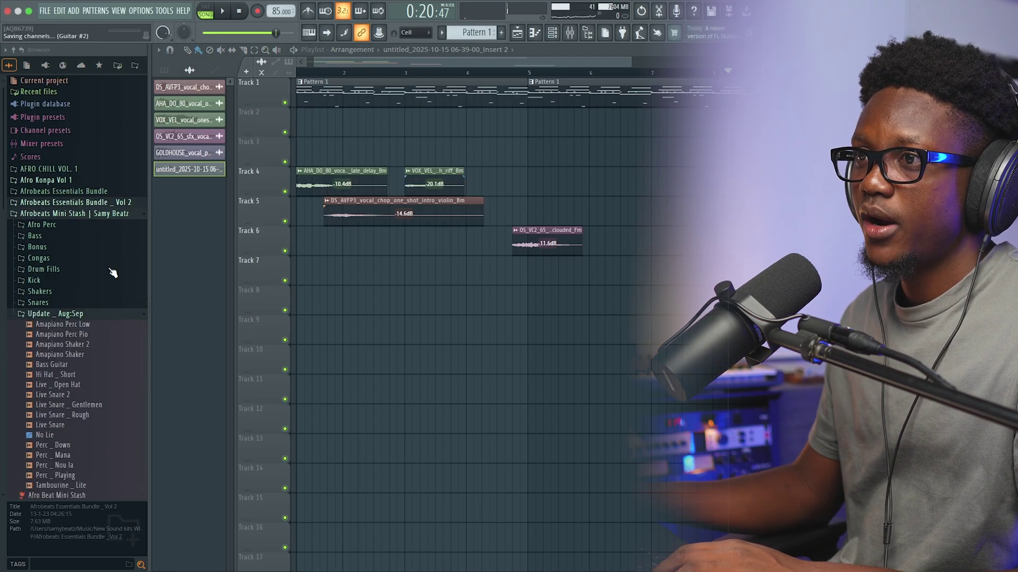
click(45, 180)
scroll(84, 306, down, 4)
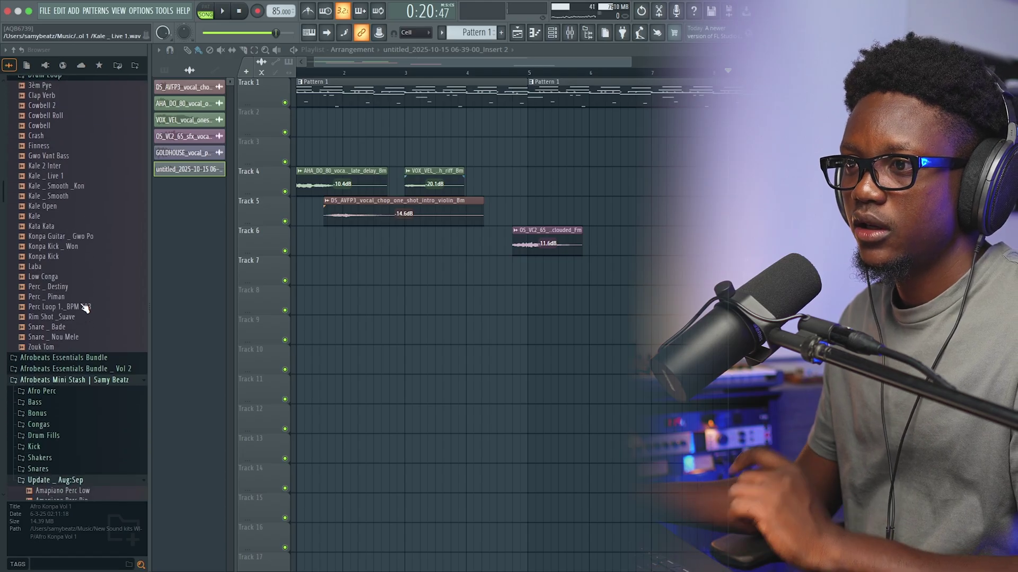
scroll(79, 306, up, 3)
drag(52, 135, 399, 123)
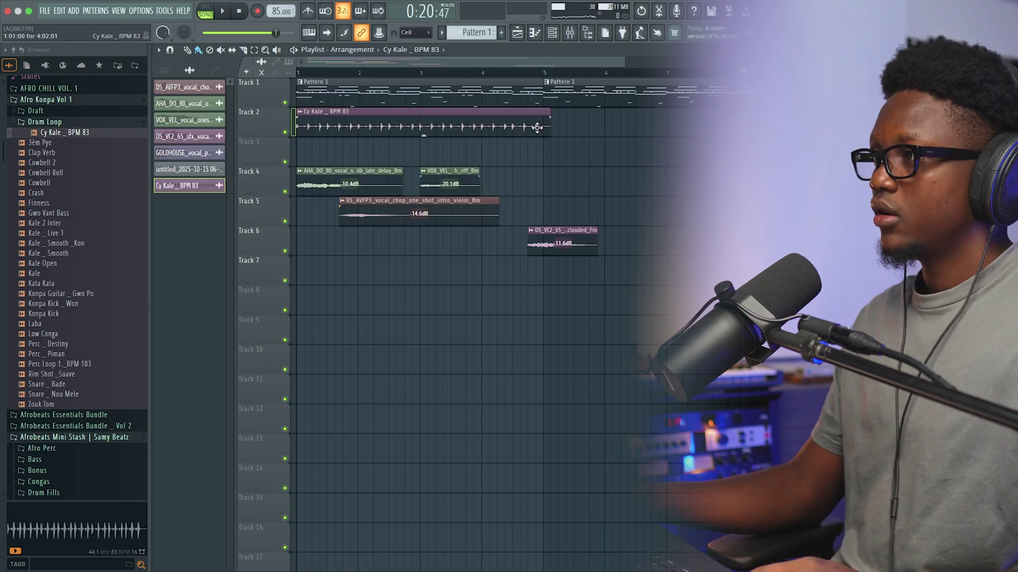
Step: Trim the Cy Kale loop on Track 2 to four bars and duplicate it at bar 5
drag(569, 132, 570, 161)
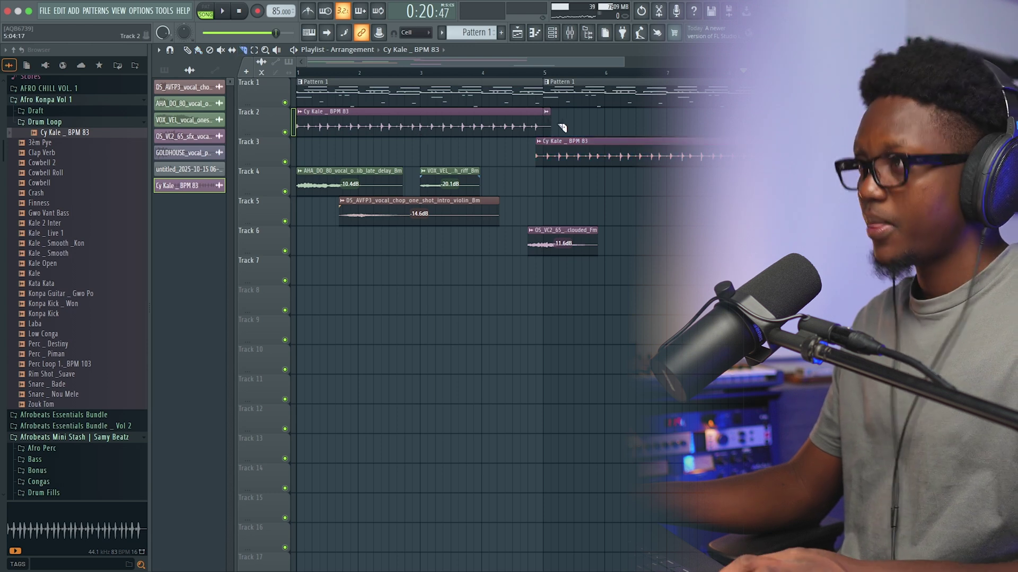
right_click(569, 153)
key(ctrl+b)
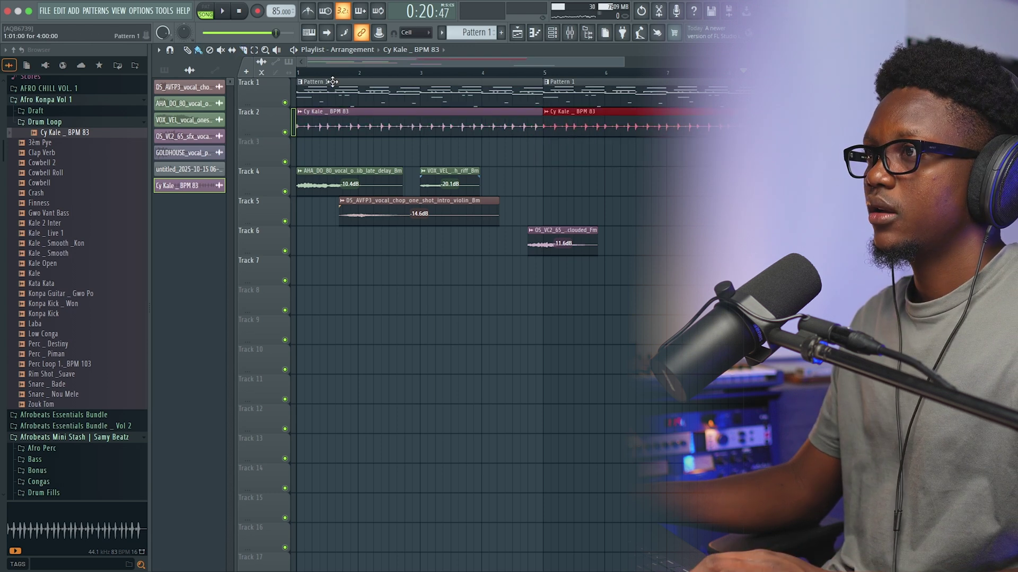
Step: Lower the Cy Kale loop's channel volume to about 23% and mute the Perc _ Playing channel in the Channel rack
double_click(330, 122)
key(space)
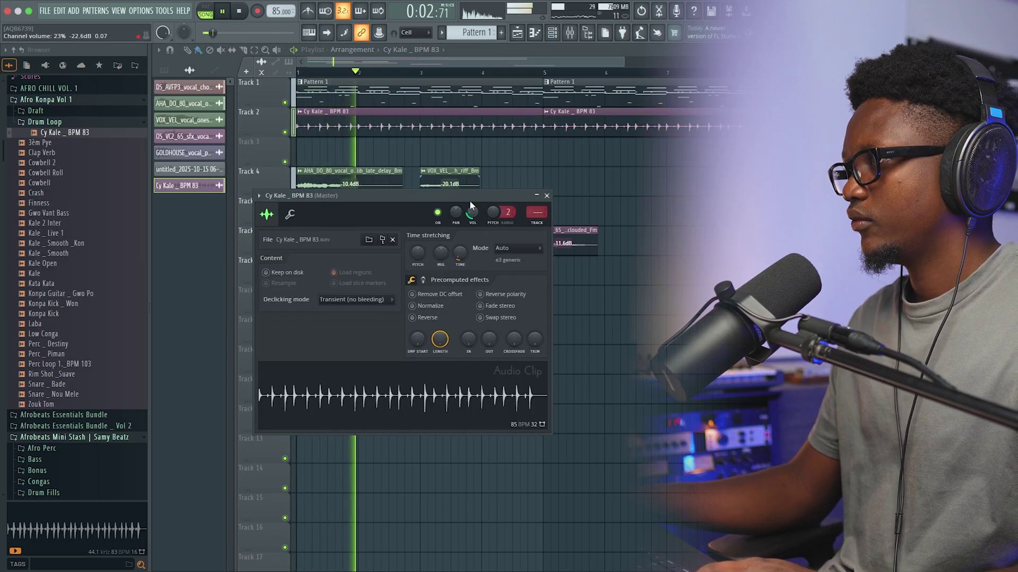
click(551, 35)
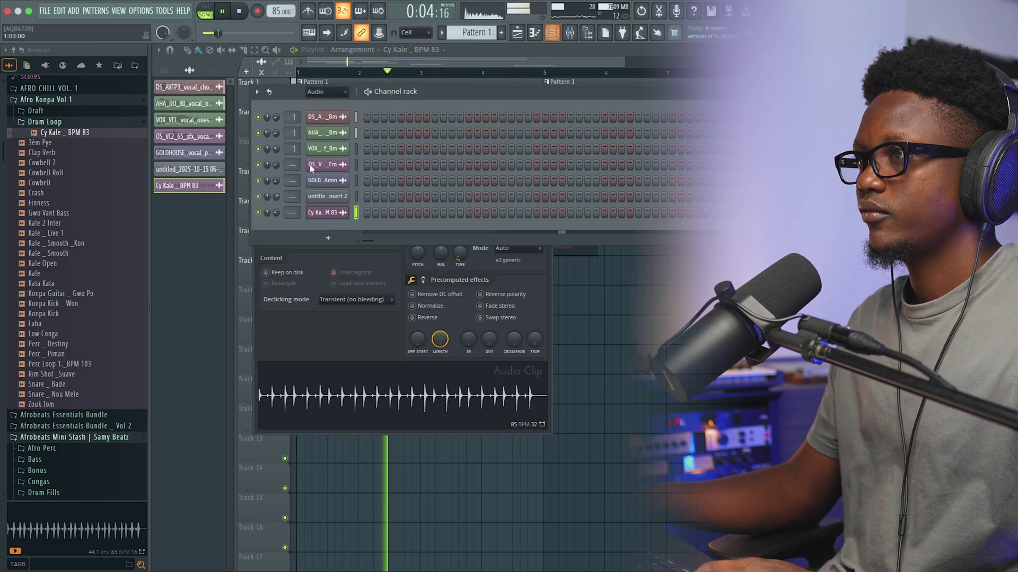
click(324, 92)
click(319, 128)
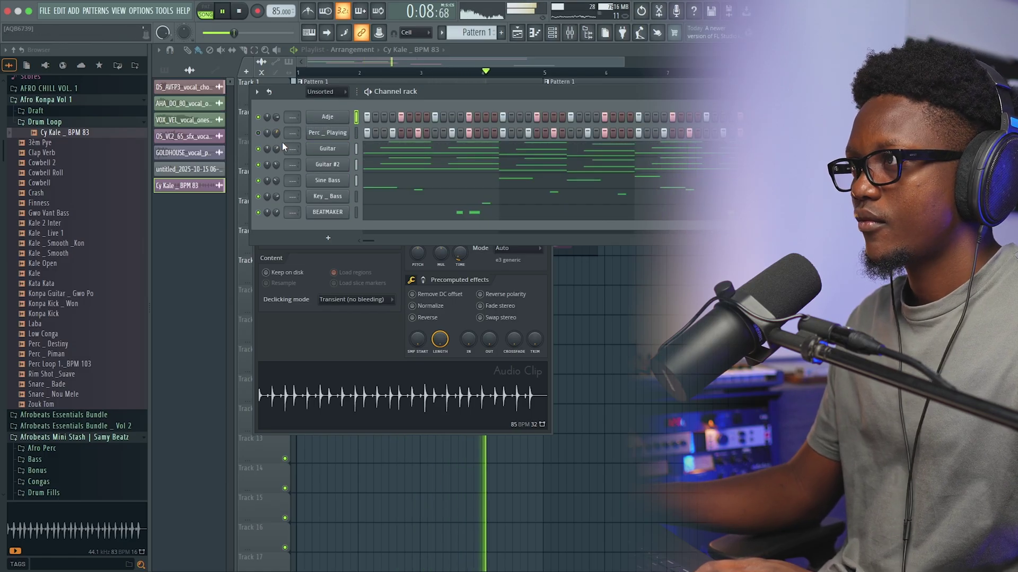
click(476, 65)
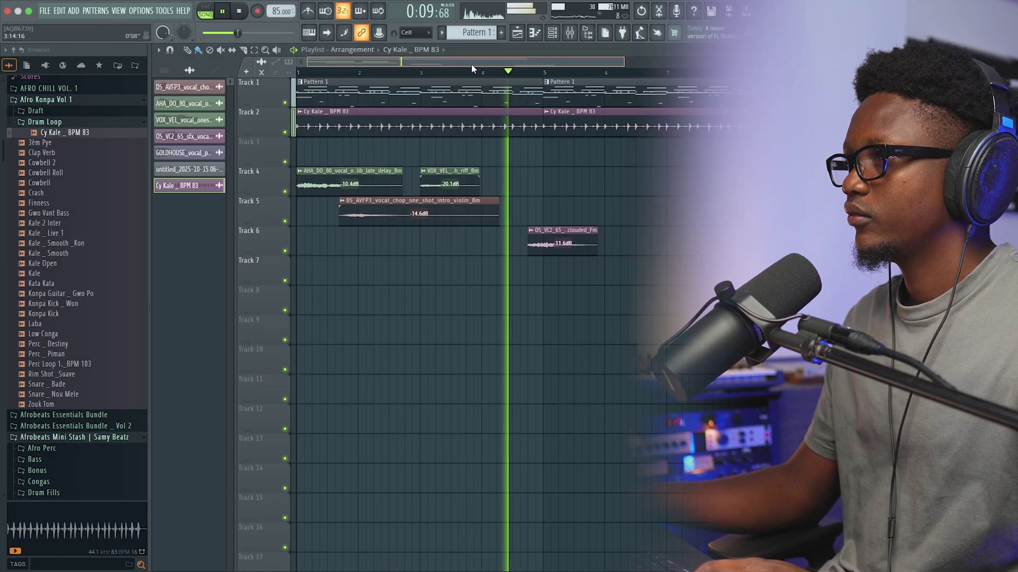
Step: Add the Cowbell sample to the Channel rack and enter hits on steps 1, 4, 5, 9, 12 and 15
click(553, 34)
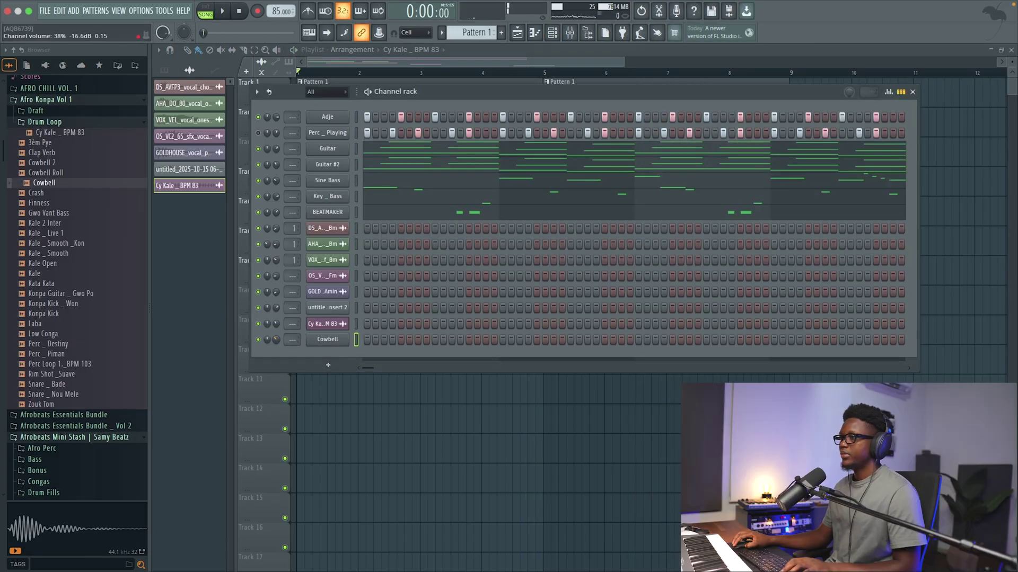
key(space)
click(393, 340)
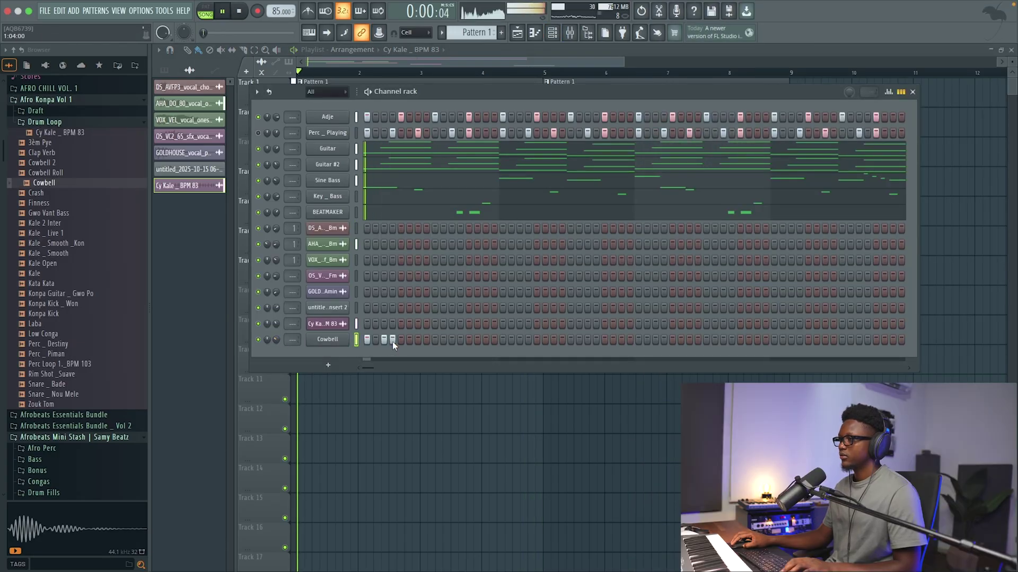
click(401, 340)
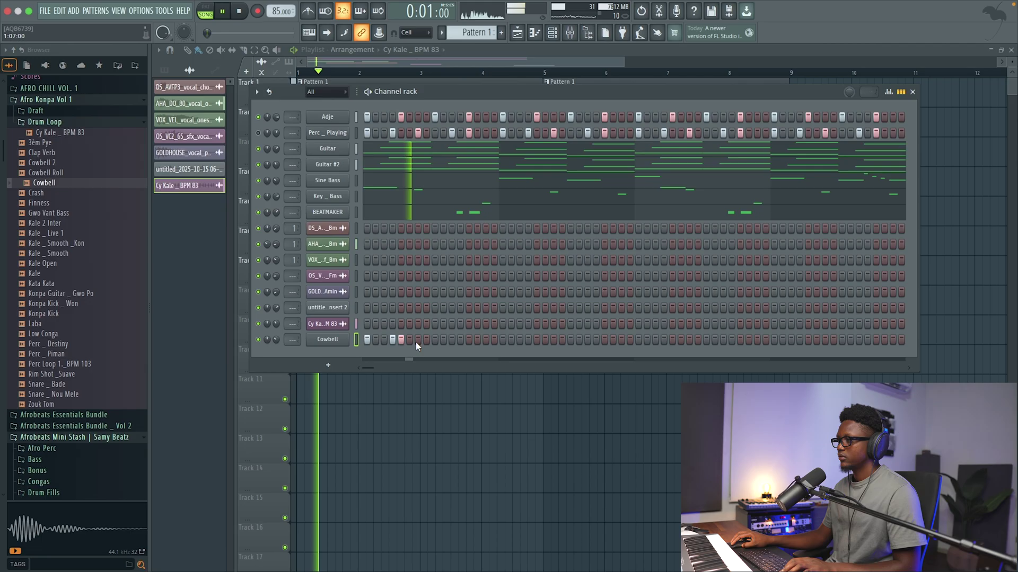
click(434, 340)
click(461, 340)
click(486, 339)
Step: Replace the Cowbell hits on steps 12 and 15 with hits on steps 11 and 13, checking the rhythm in playback
right_click(345, 340)
click(480, 333)
key(space)
key(space)
right_click(458, 340)
click(452, 339)
click(468, 340)
right_click(487, 340)
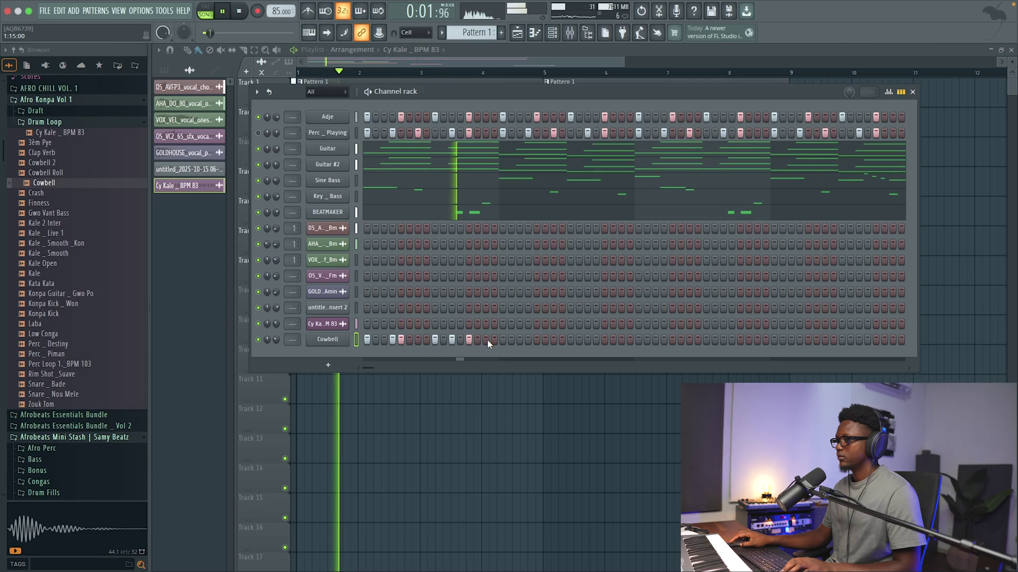
key(space)
key(space)
Step: Open the Cowbell channel in the piano roll and duplicate the bar 1 notes into bar 2
right_click(338, 341)
click(361, 347)
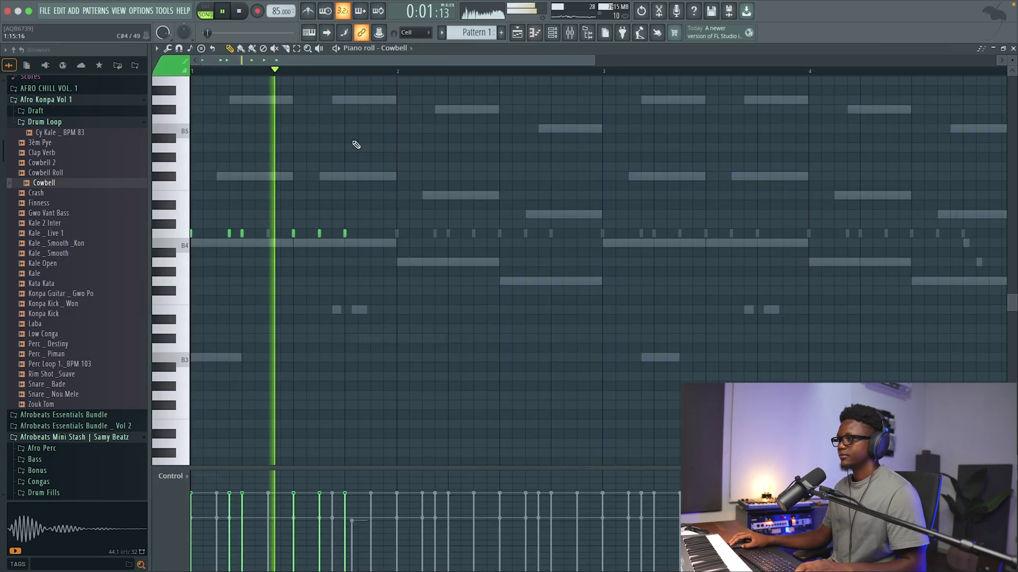
key(space)
drag(400, 74, 3, 91)
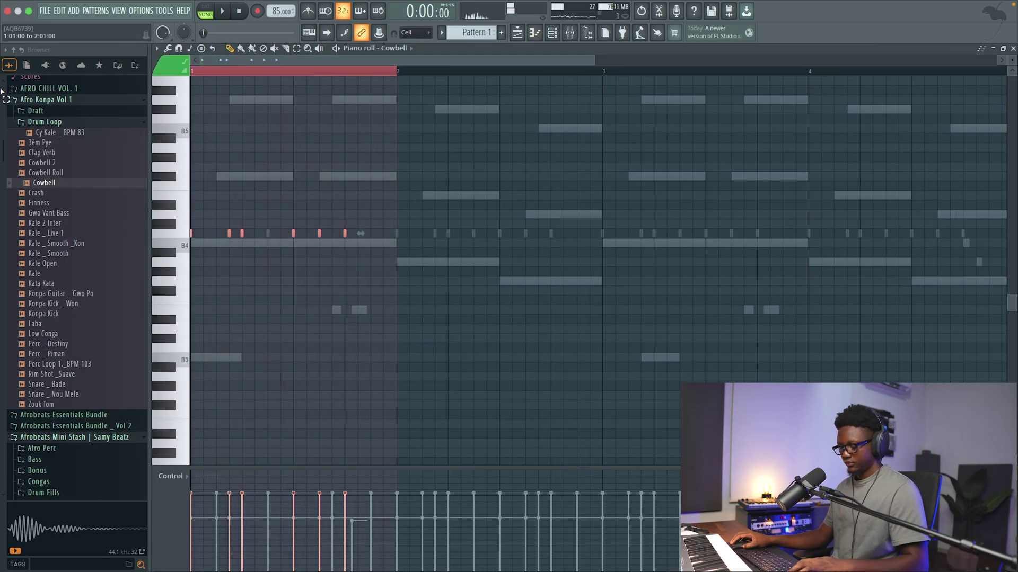
key(ctrl+b)
Step: Shift the last two Cowbell notes of bar 2 one and two steps later, and duplicate bars 1 and 2 into bars 3 and 4
key(space)
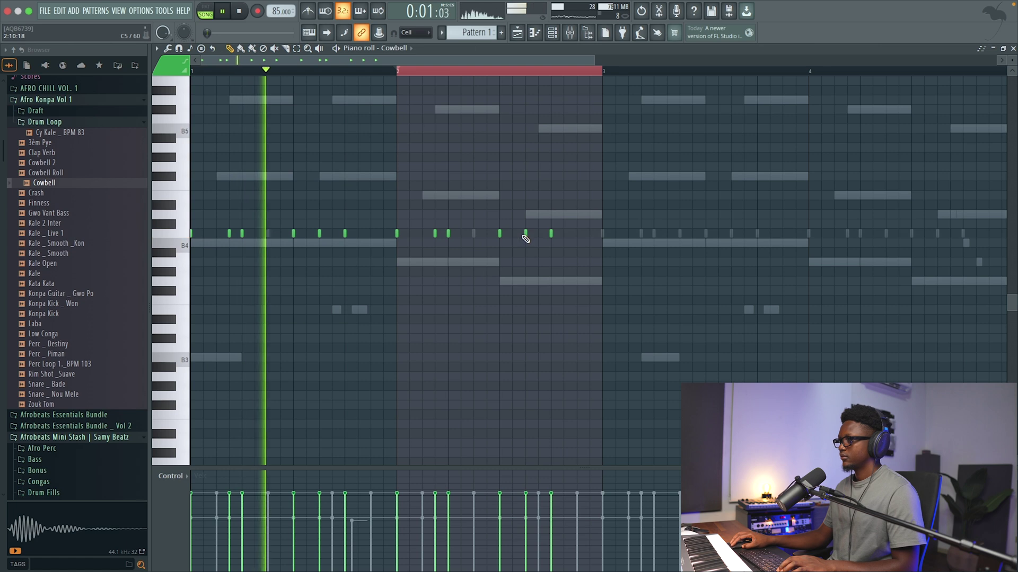
drag(525, 234, 574, 233)
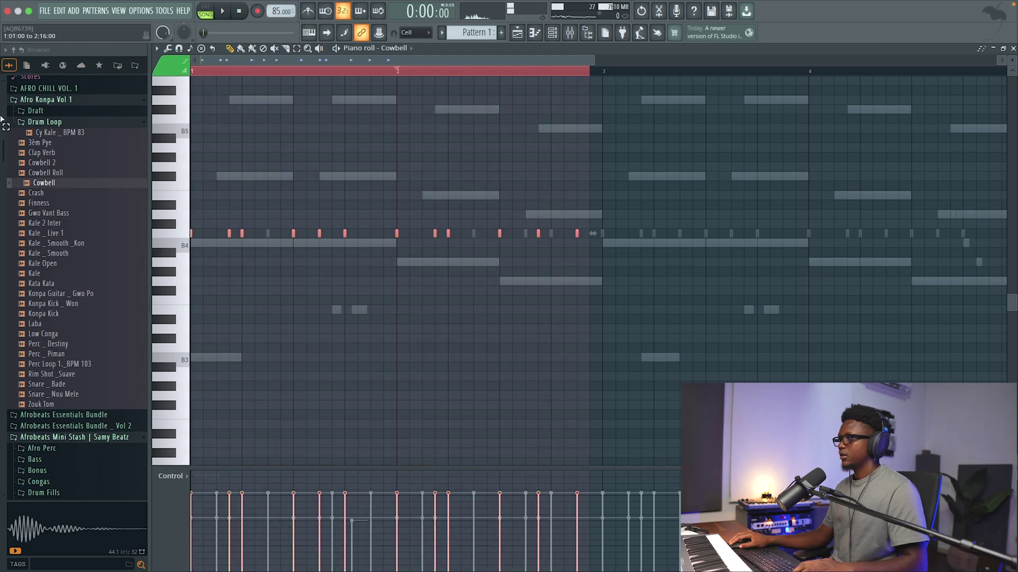
drag(606, 75, 3, 115)
key(super+b)
scroll(986, 99, right, 2)
key(space)
click(1013, 49)
Step: Audition the Kale samples, add Kale Open above Cowbell in the Channel rack and enter a hit on step 7
key(space)
click(56, 225)
click(57, 234)
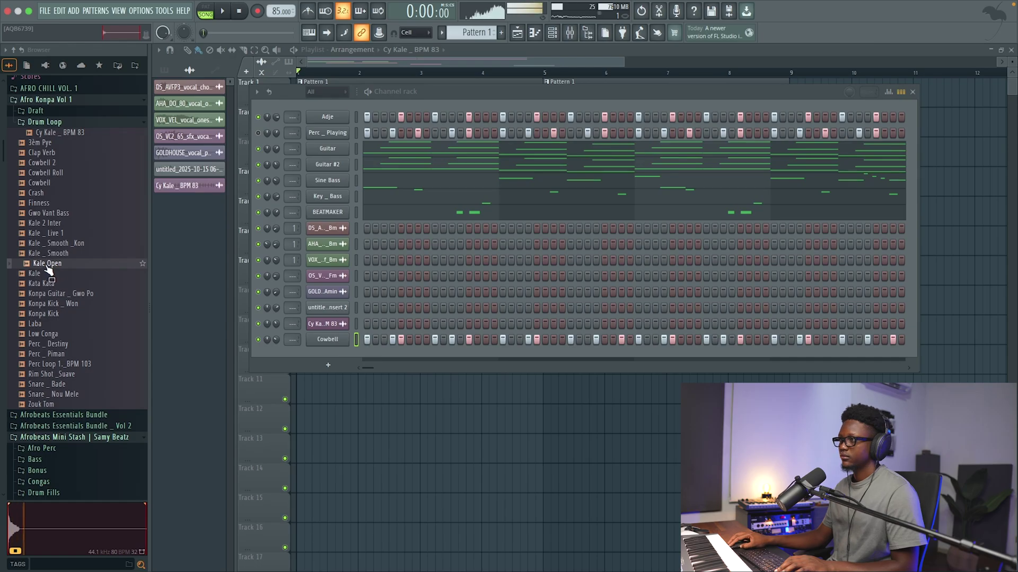
drag(338, 329, 297, 339)
key(space)
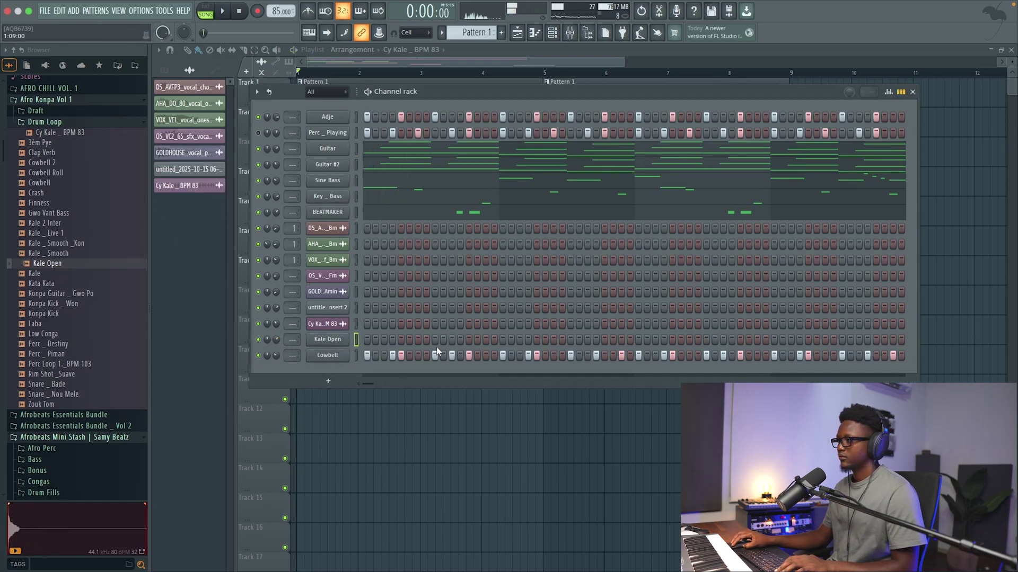
click(417, 339)
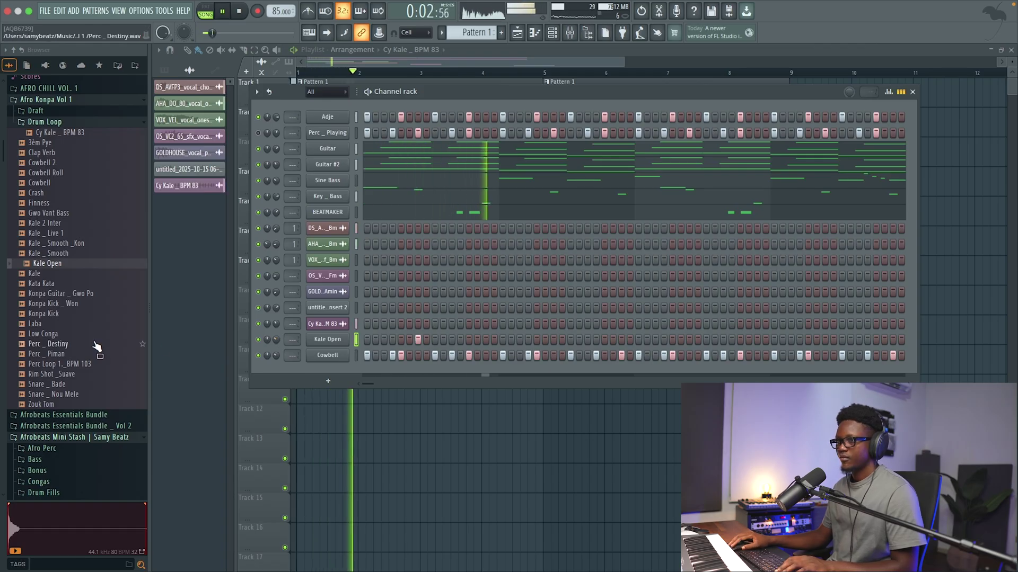
Step: Add the Crash sample from Afro Konpa Vol 1 as a new channel below Cowbell and play the arrangement
key(space)
click(39, 194)
drag(347, 373, 276, 373)
key(space)
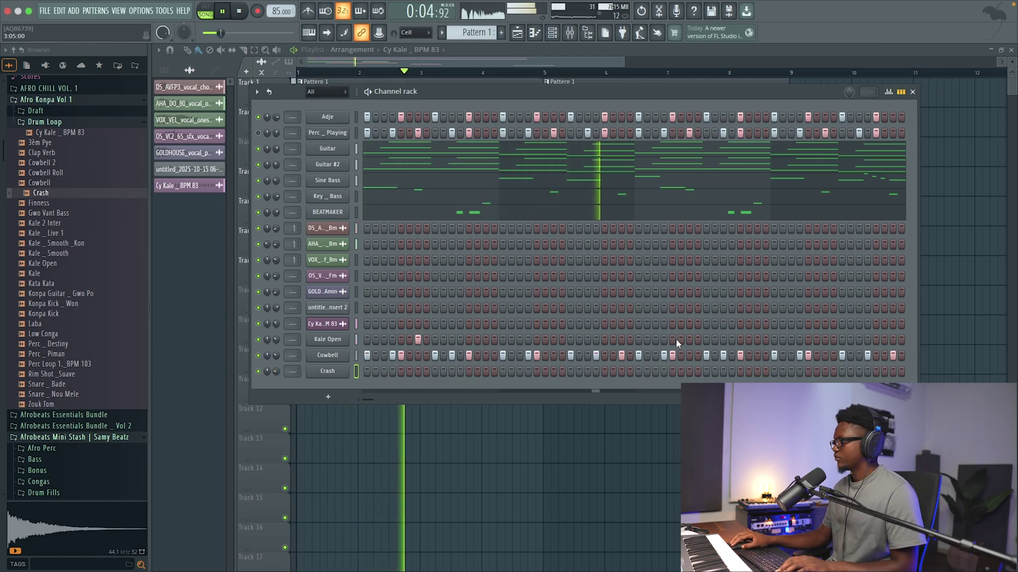
Step: Check the Kale Open sampler settings, then enter Crash hits on steps 57, 60 and 63 while the arrangement plays
click(334, 340)
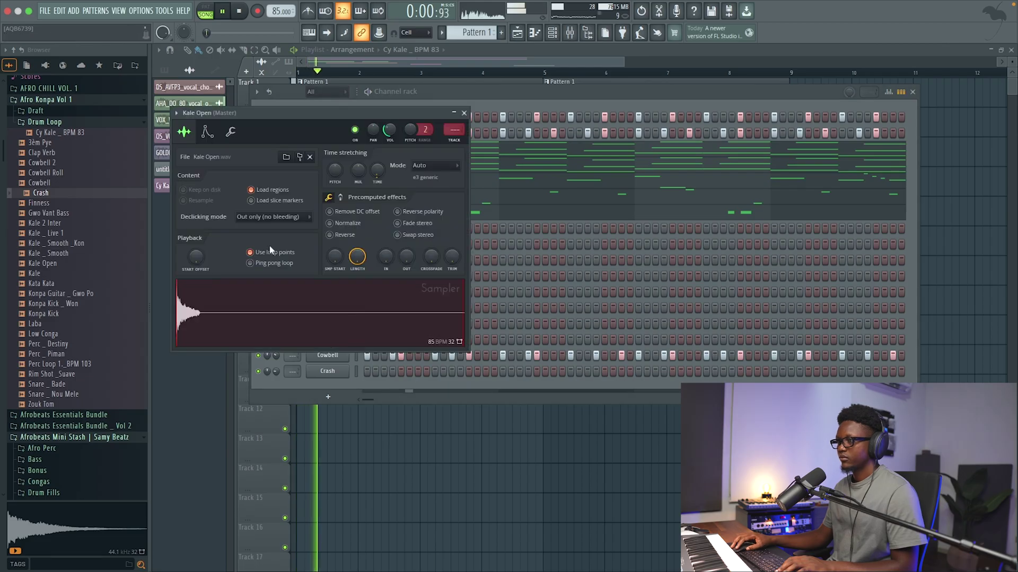
click(464, 113)
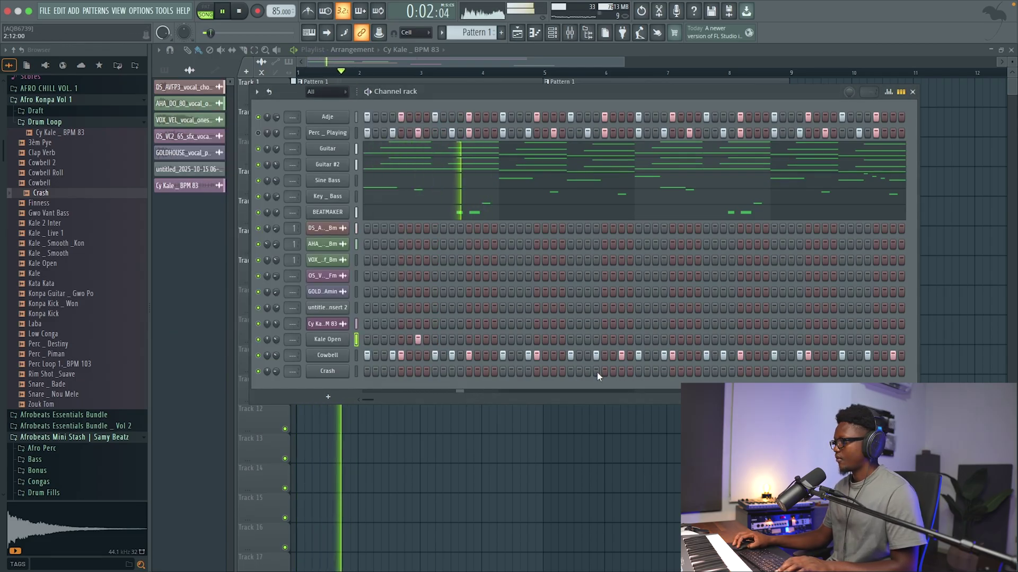
click(843, 371)
click(867, 371)
click(893, 371)
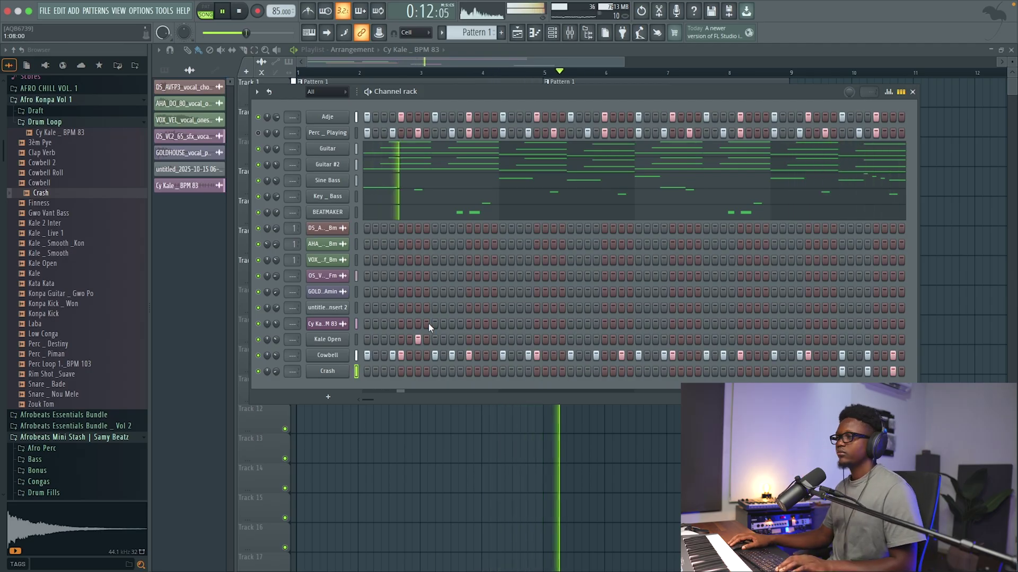
key(space)
Step: Duplicate the Pattern 1 and Cy Kale clips of bars 5 to 8 in the Playlist into bars 9 to 12
key(F6)
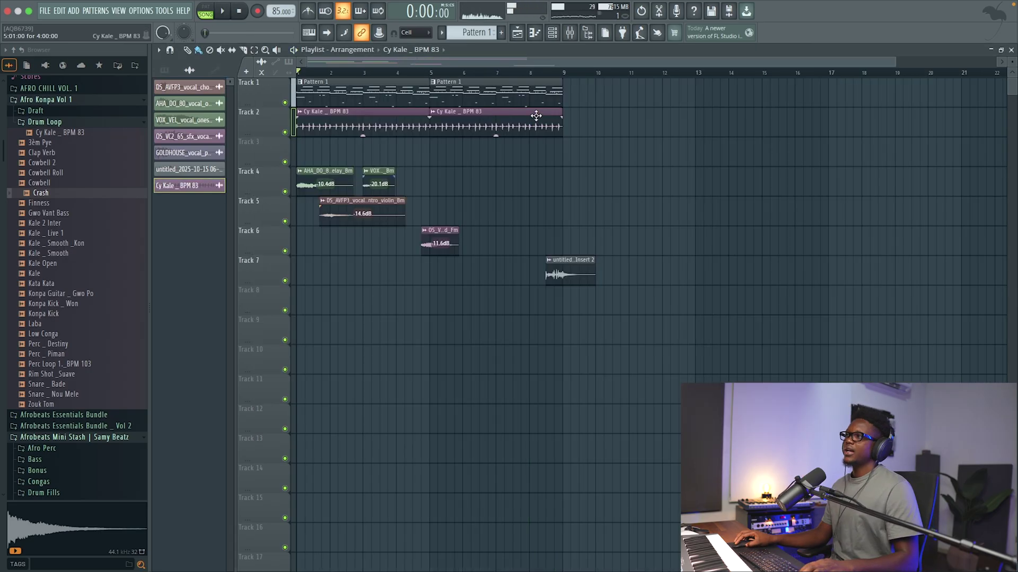
drag(573, 151, 463, 92)
key(ctrl+b)
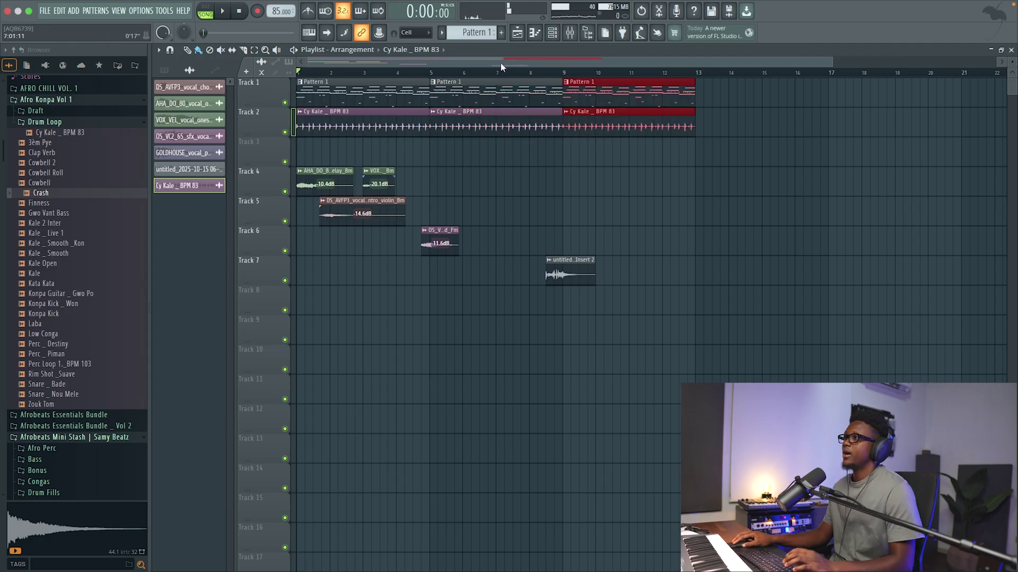
Step: Move the Kale Open, Cowbell and Crash hits into the new Pattern 3 and place it on Track 3 at bar 9
click(557, 36)
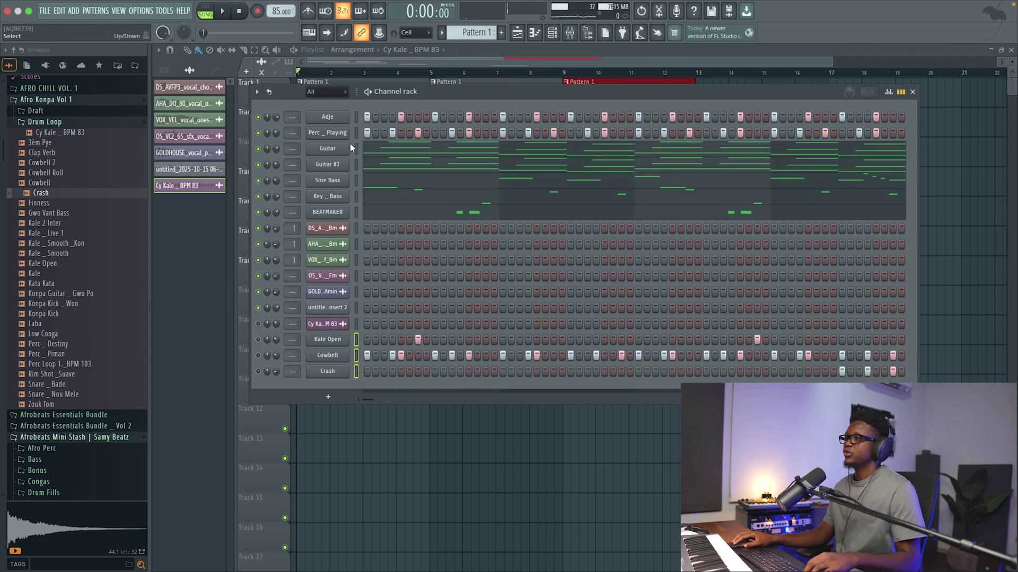
key(F4)
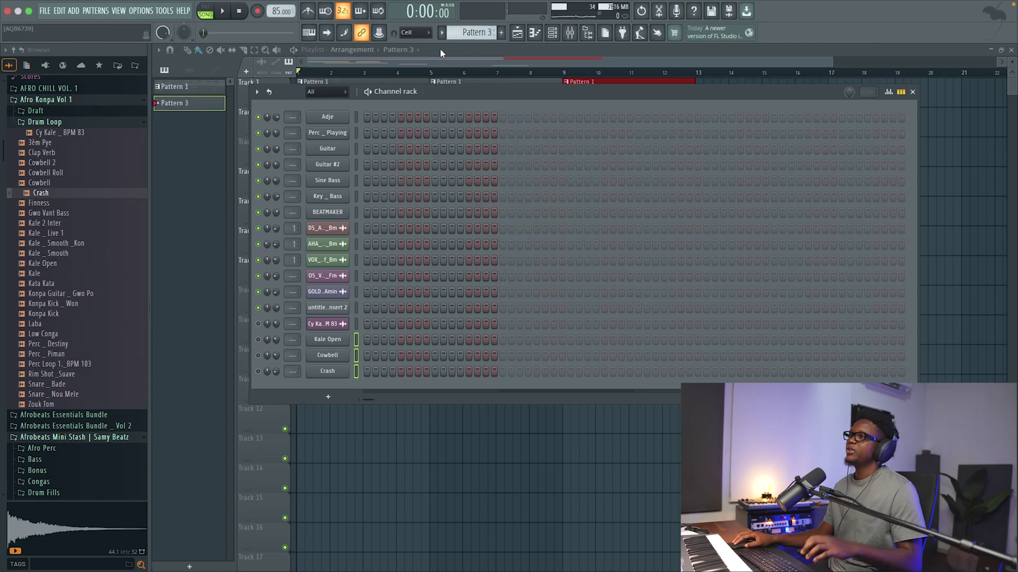
key(F6)
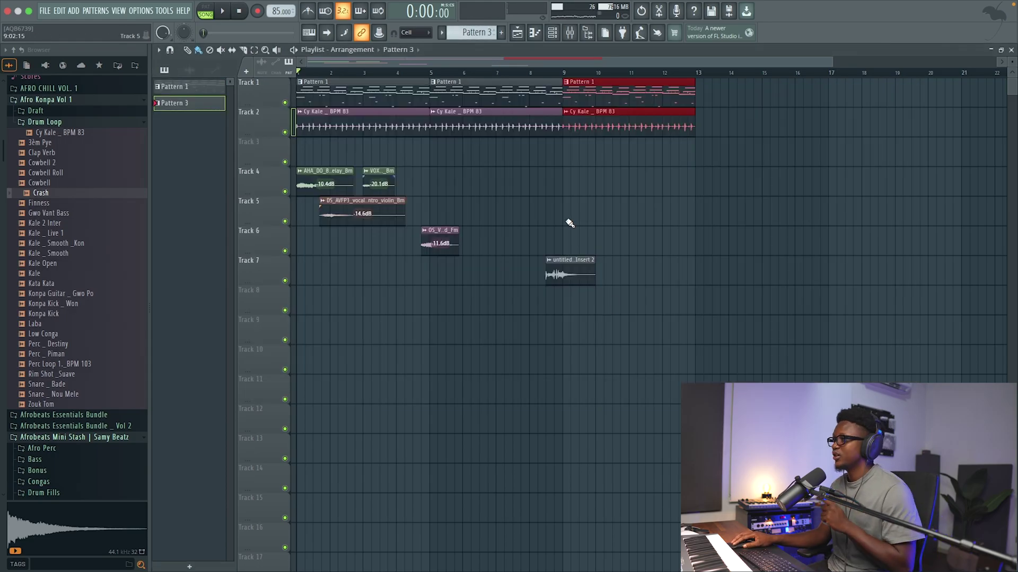
click(569, 156)
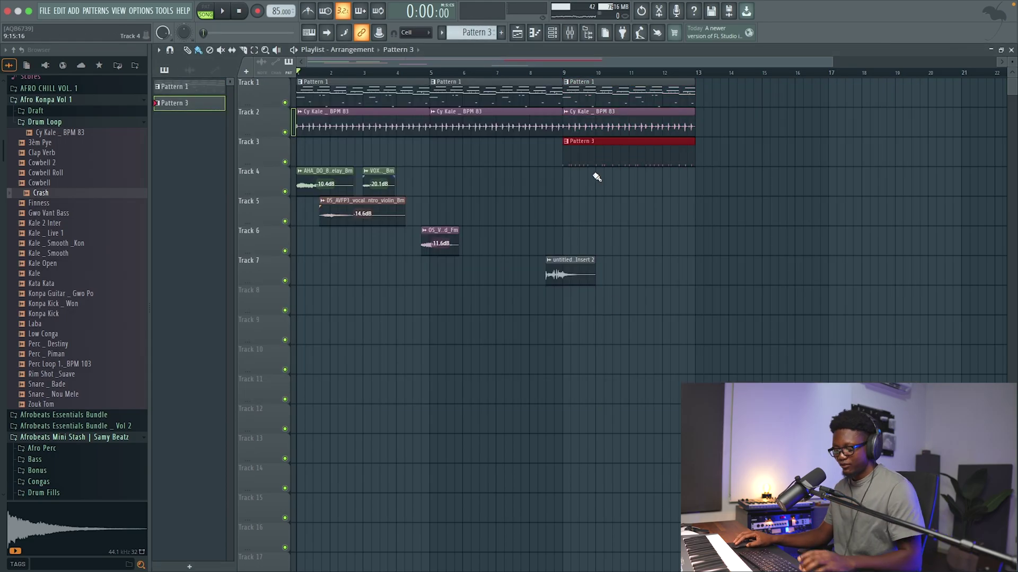
Step: Duplicate the clips of bars 9 to 12 into bars 13 to 16 and delete the Cy Kale clips from bars 1 to 8
drag(745, 227, 658, 81)
key(ctrl+b)
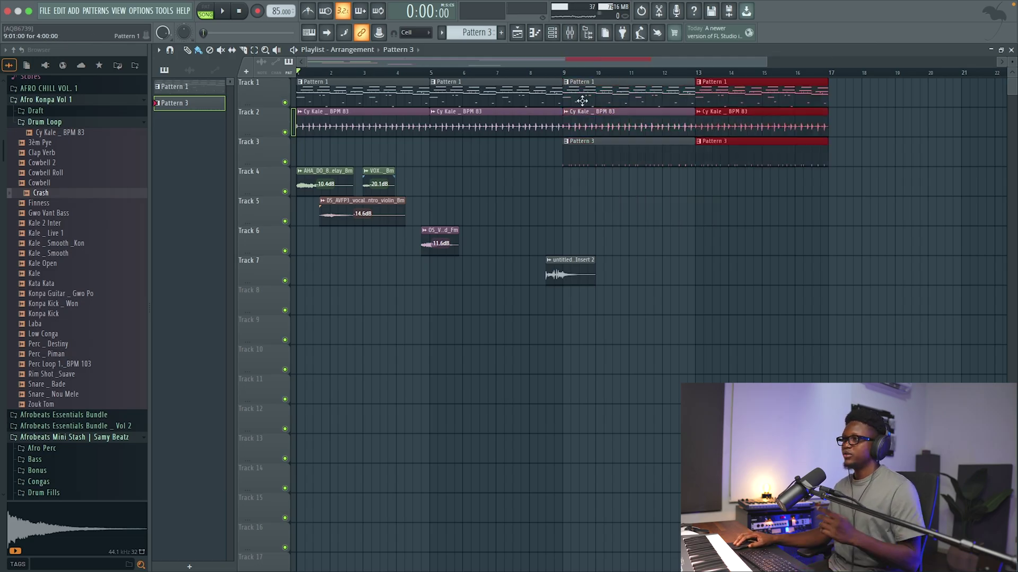
right_click(364, 128)
right_click(476, 133)
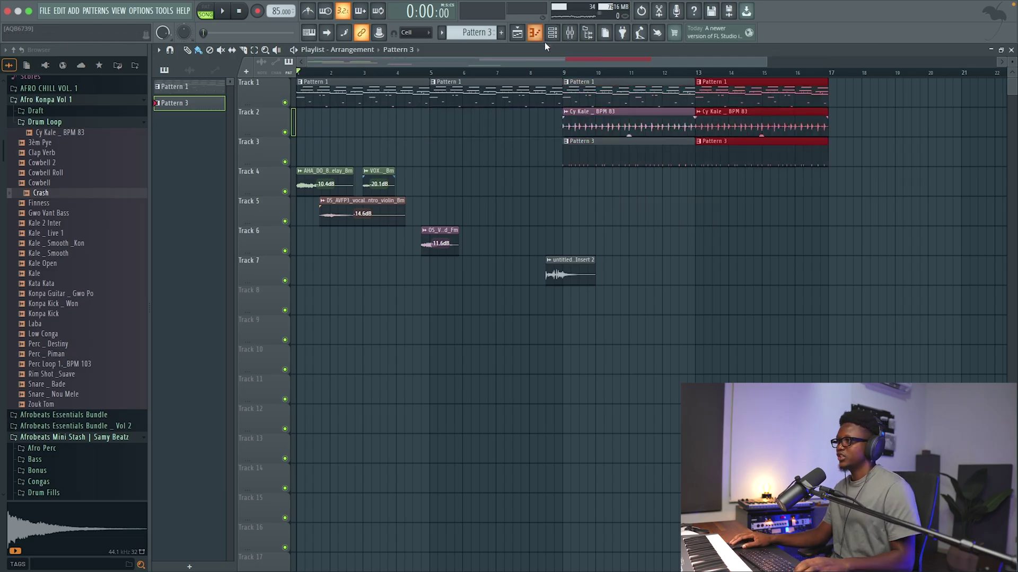
Step: Unmute the Cy Kale, Kale Open, Cowbell and Crash channels and play the arrangement from bar 8
key(F6)
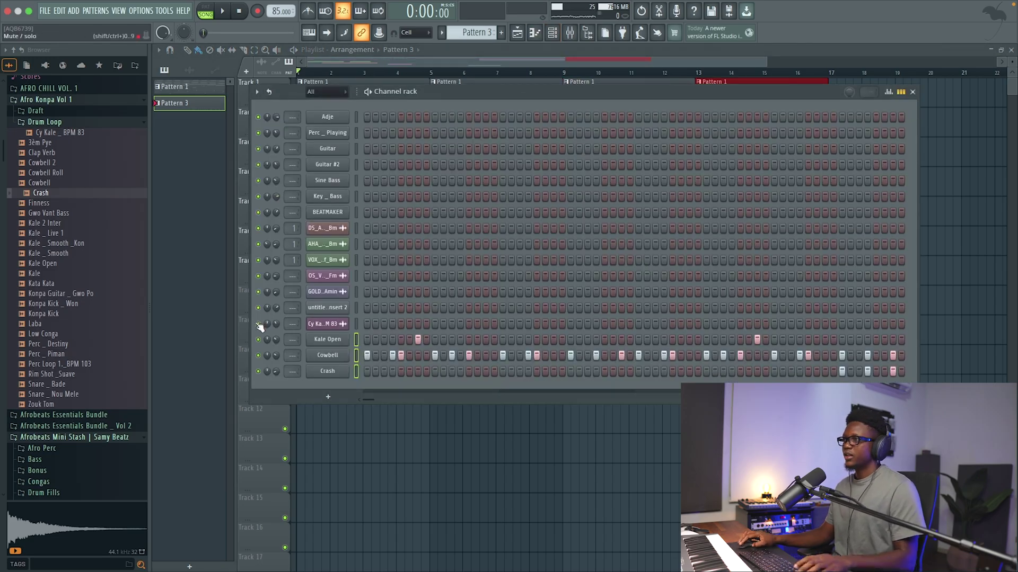
key(space)
key(F6)
click(529, 72)
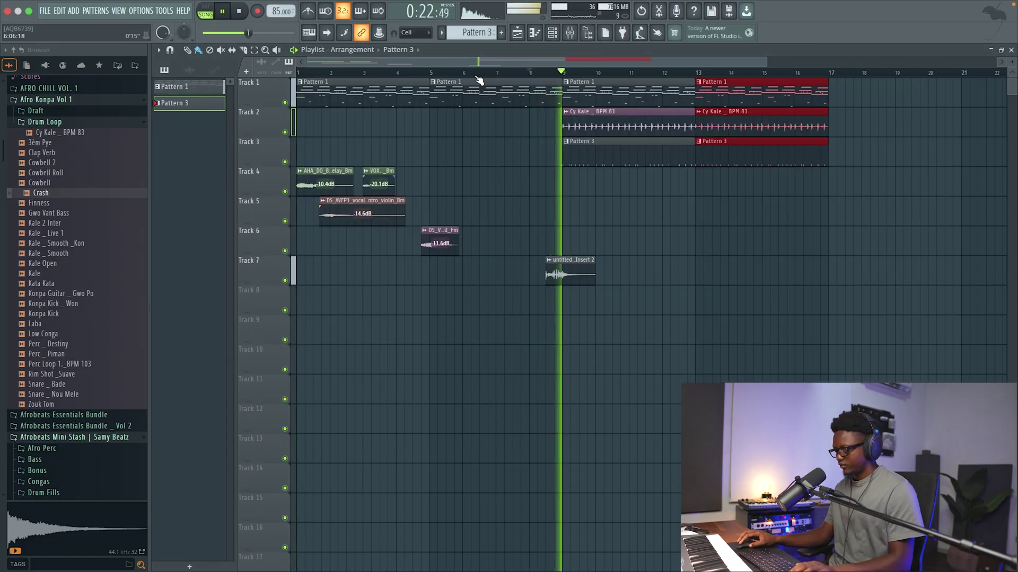
key(space)
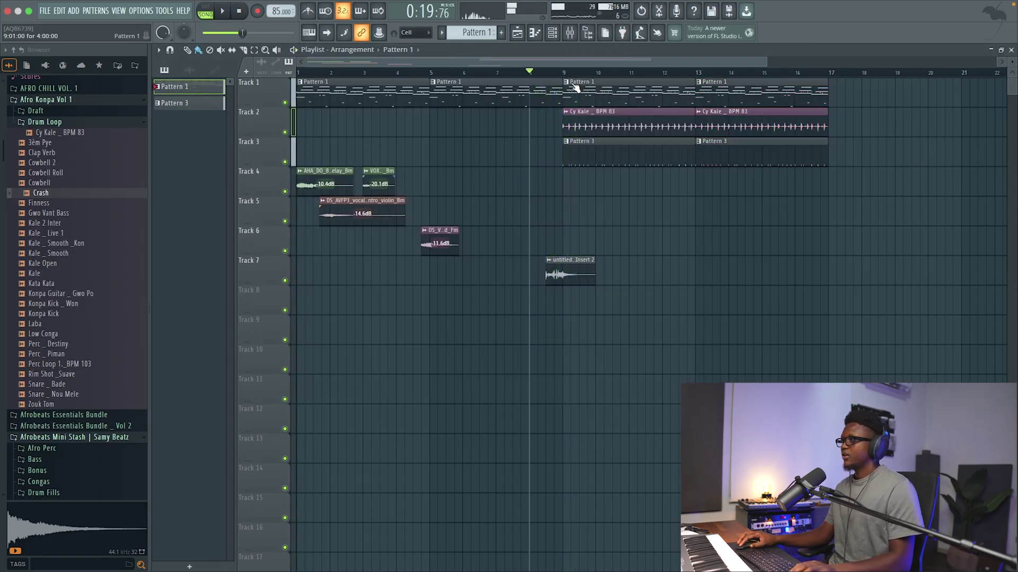
Step: Make the Pattern 1 clip at bar 9 unique and replace the Pattern 1 clip at bar 13 with a copy of it
click(566, 82)
click(600, 182)
right_click(713, 99)
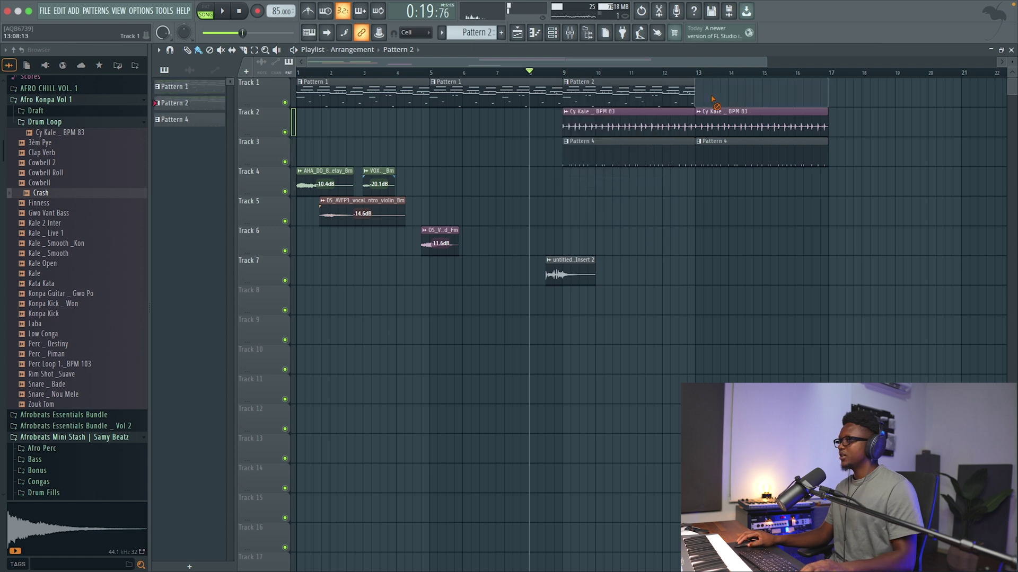
key(ctrl+b)
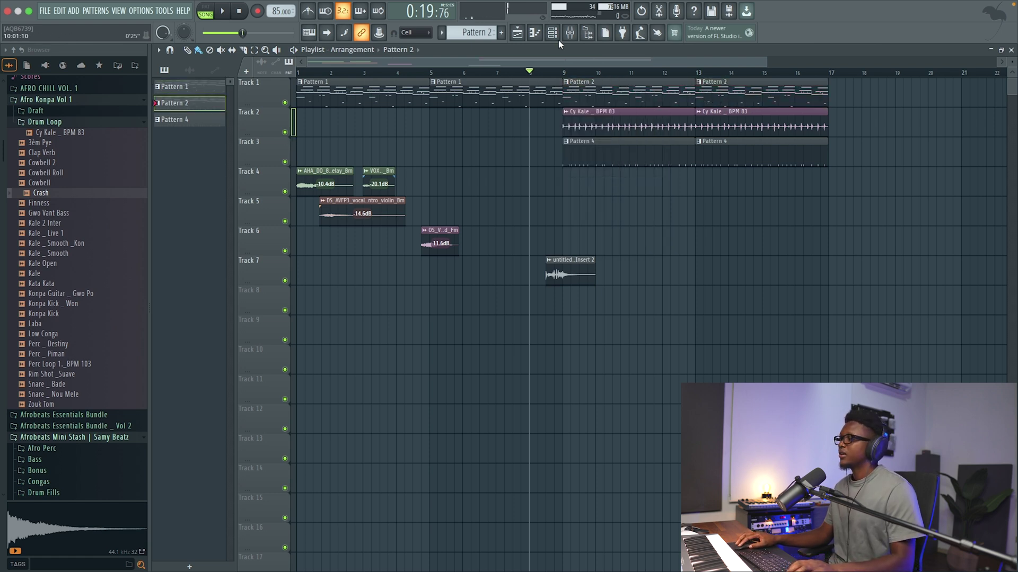
Step: Re-enter the first bar of Perc _ Playing in Pattern 2 with hits on steps 4, 7, 12 and 15
click(552, 32)
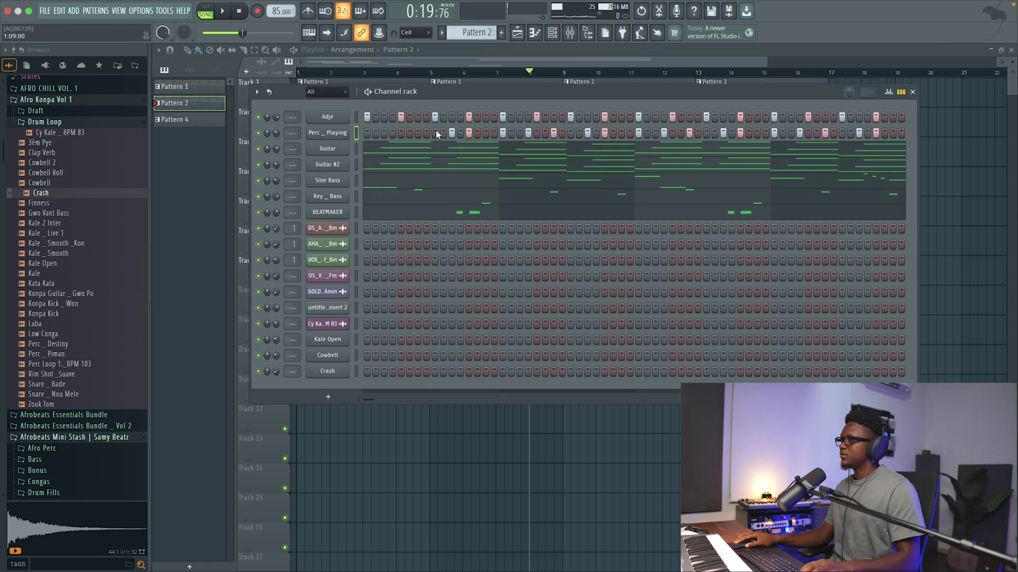
click(393, 133)
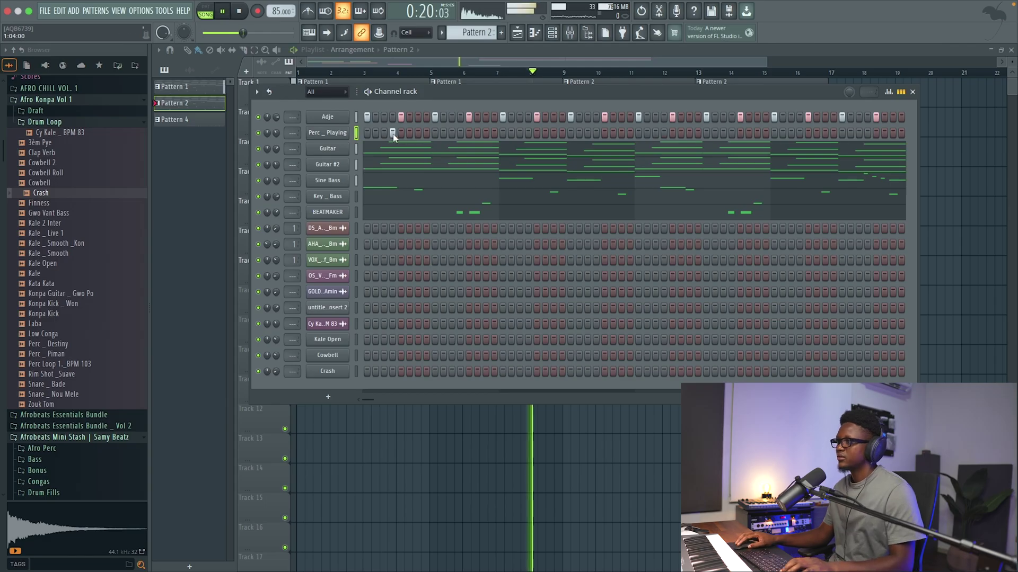
click(418, 133)
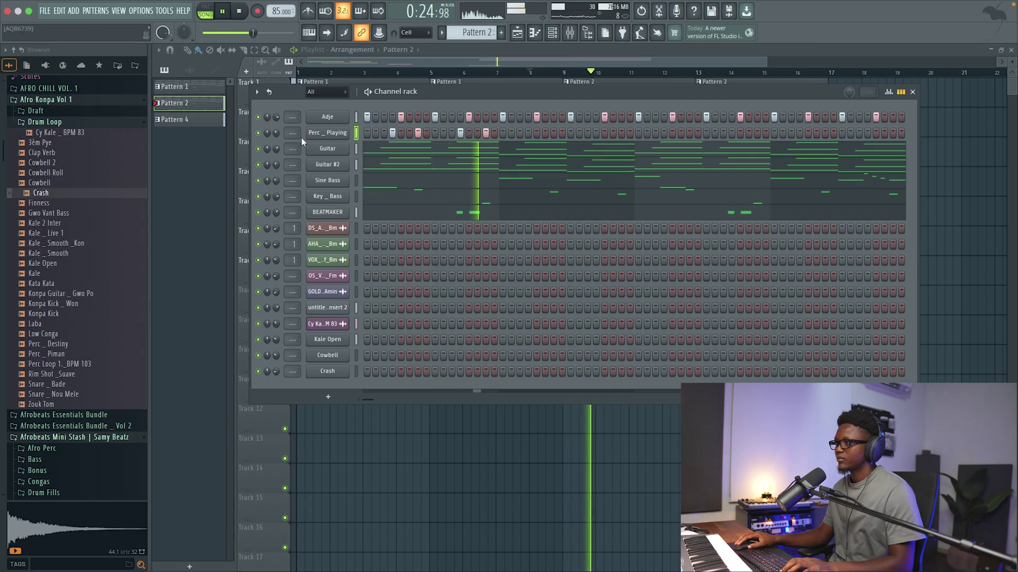
key(space)
Step: Open Perc _ Playing in the piano roll and duplicate its bar 1 notes into bars 2, 3 and 4
right_click(325, 132)
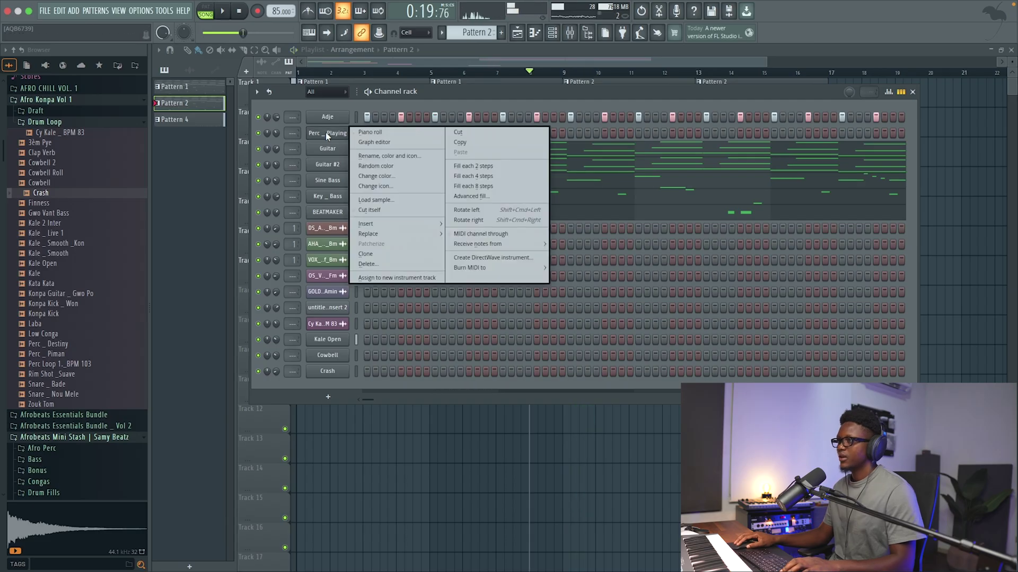
click(379, 133)
drag(403, 76, 3, 78)
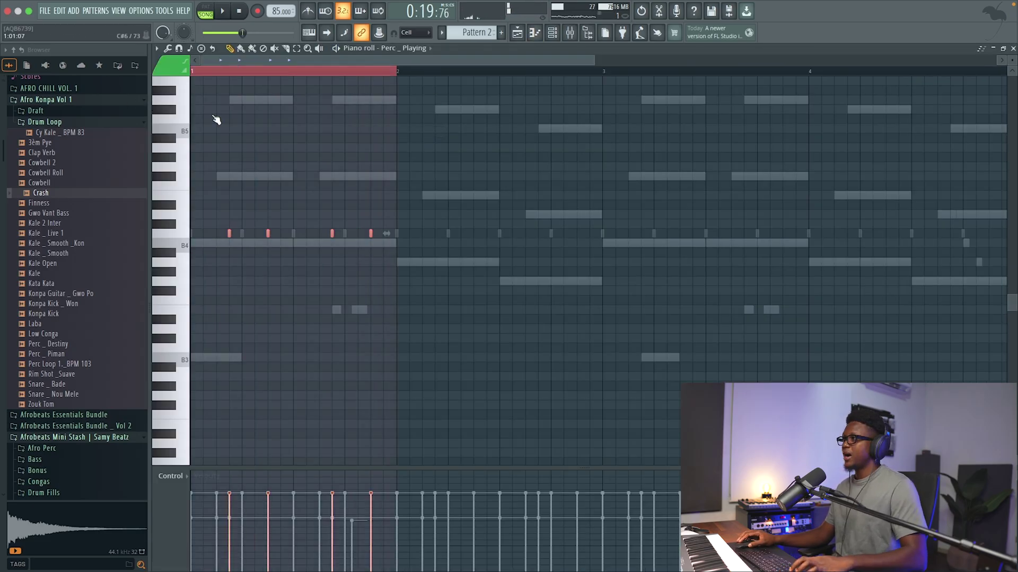
key(ctrl+b)
key(ctrl+b)
key(ctrl+b)
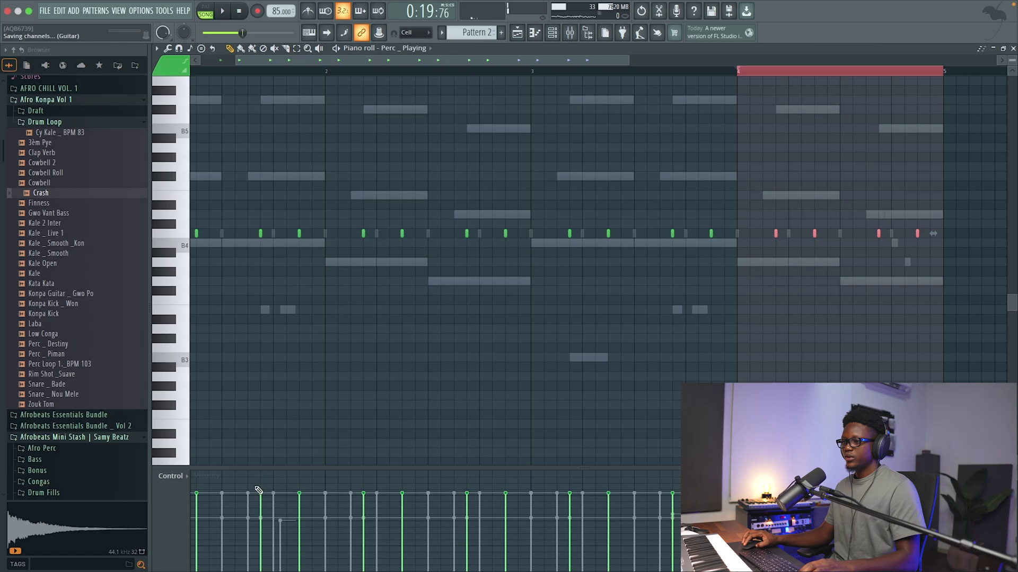
scroll(227, 498, left, 3)
scroll(318, 408, up, 3)
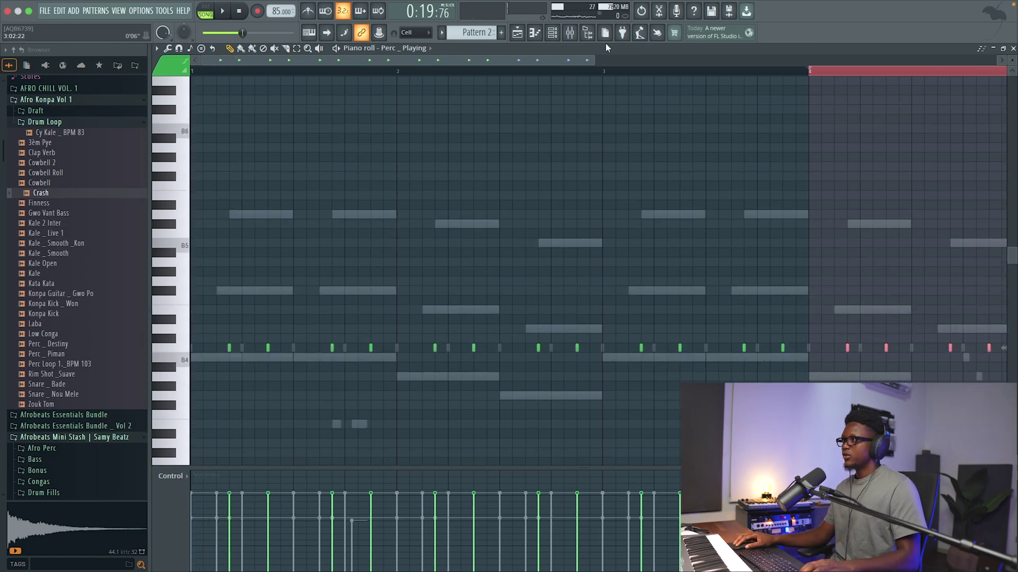
Step: Play the whole arrangement in the Playlist while adjusting the end of the second Pattern 4 clip on Track 3
drag(592, 61, 834, 62)
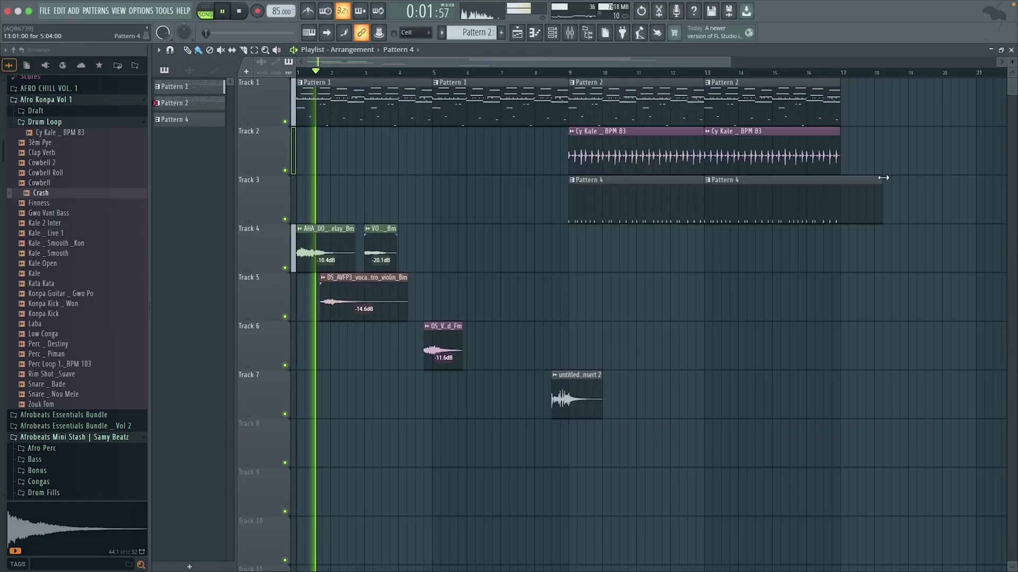
drag(883, 178, 841, 188)
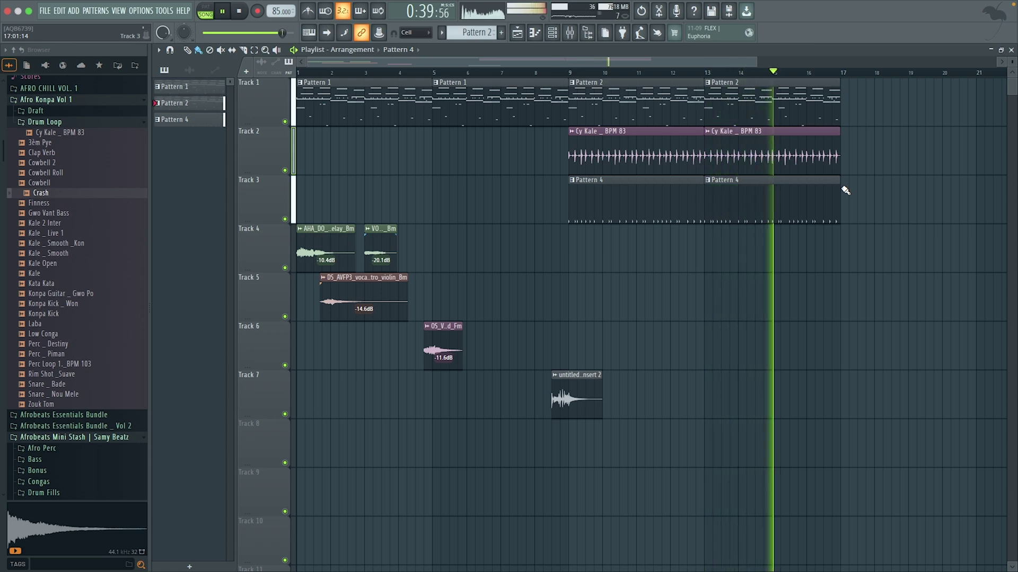
drag(840, 188, 862, 184)
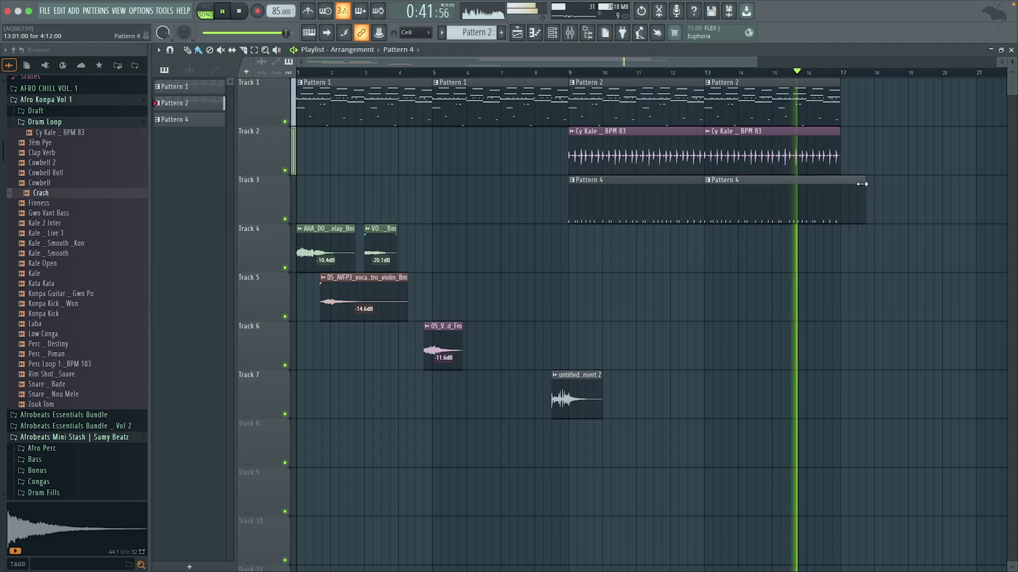